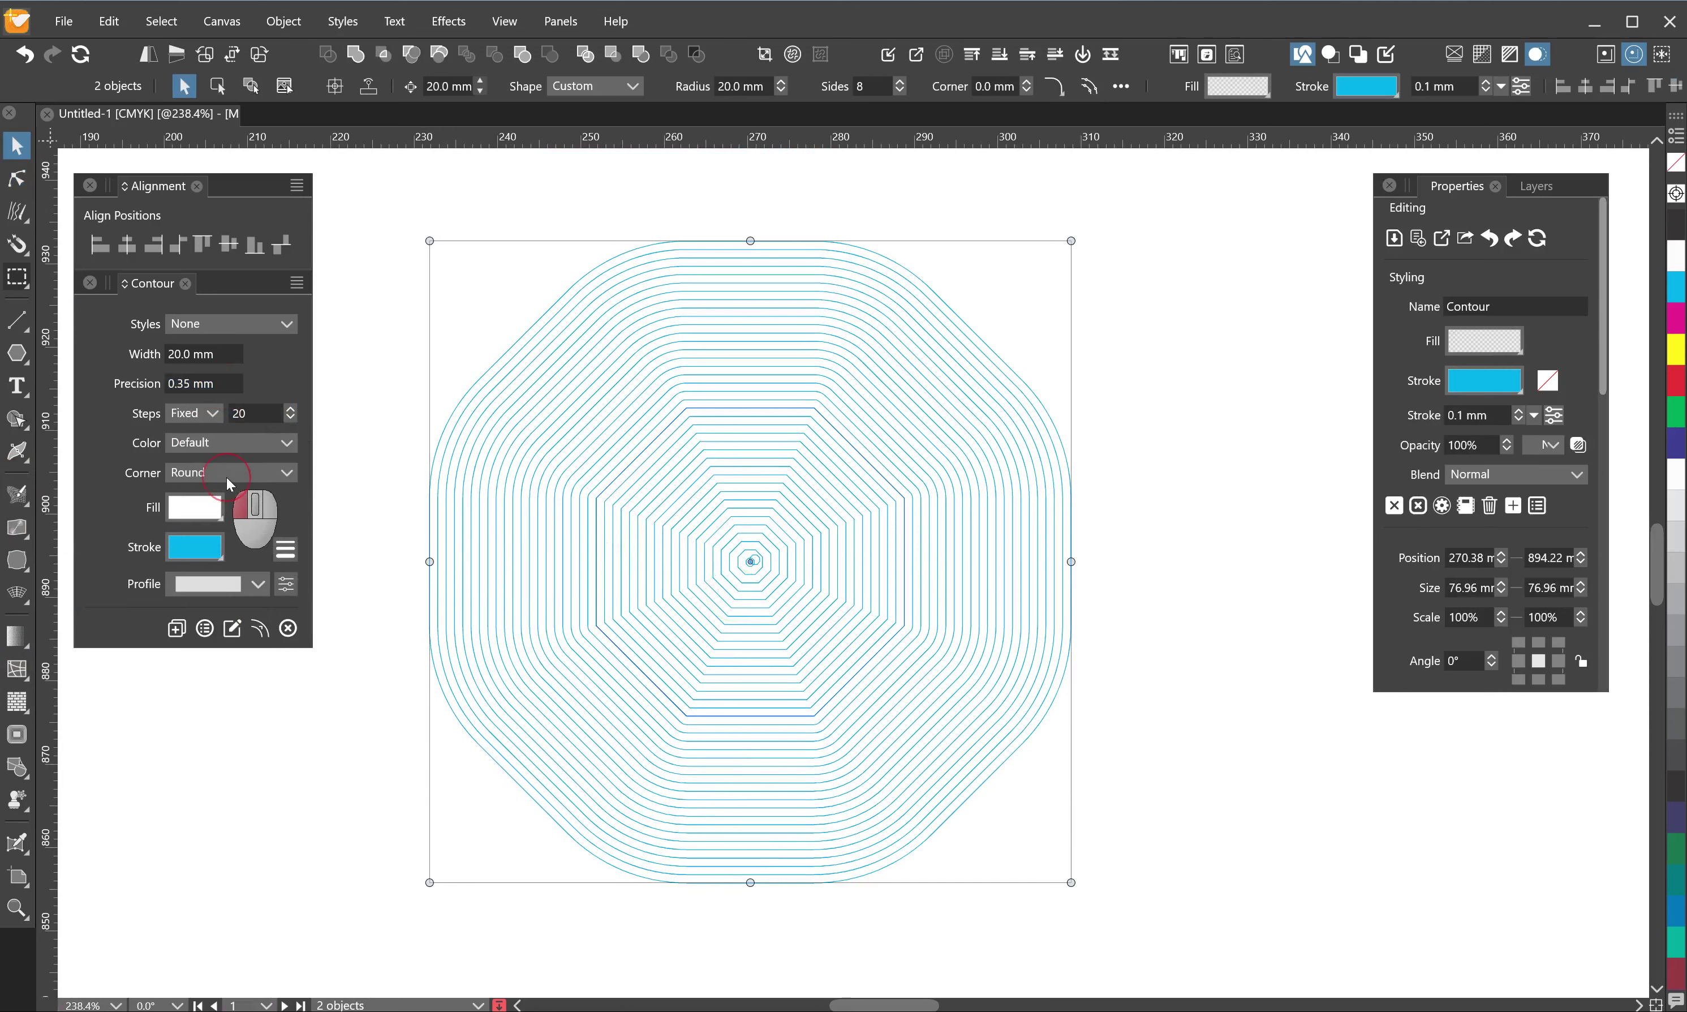
- Set the corner style of the octagon's contour to Miter
click(227, 477)
click(236, 459)
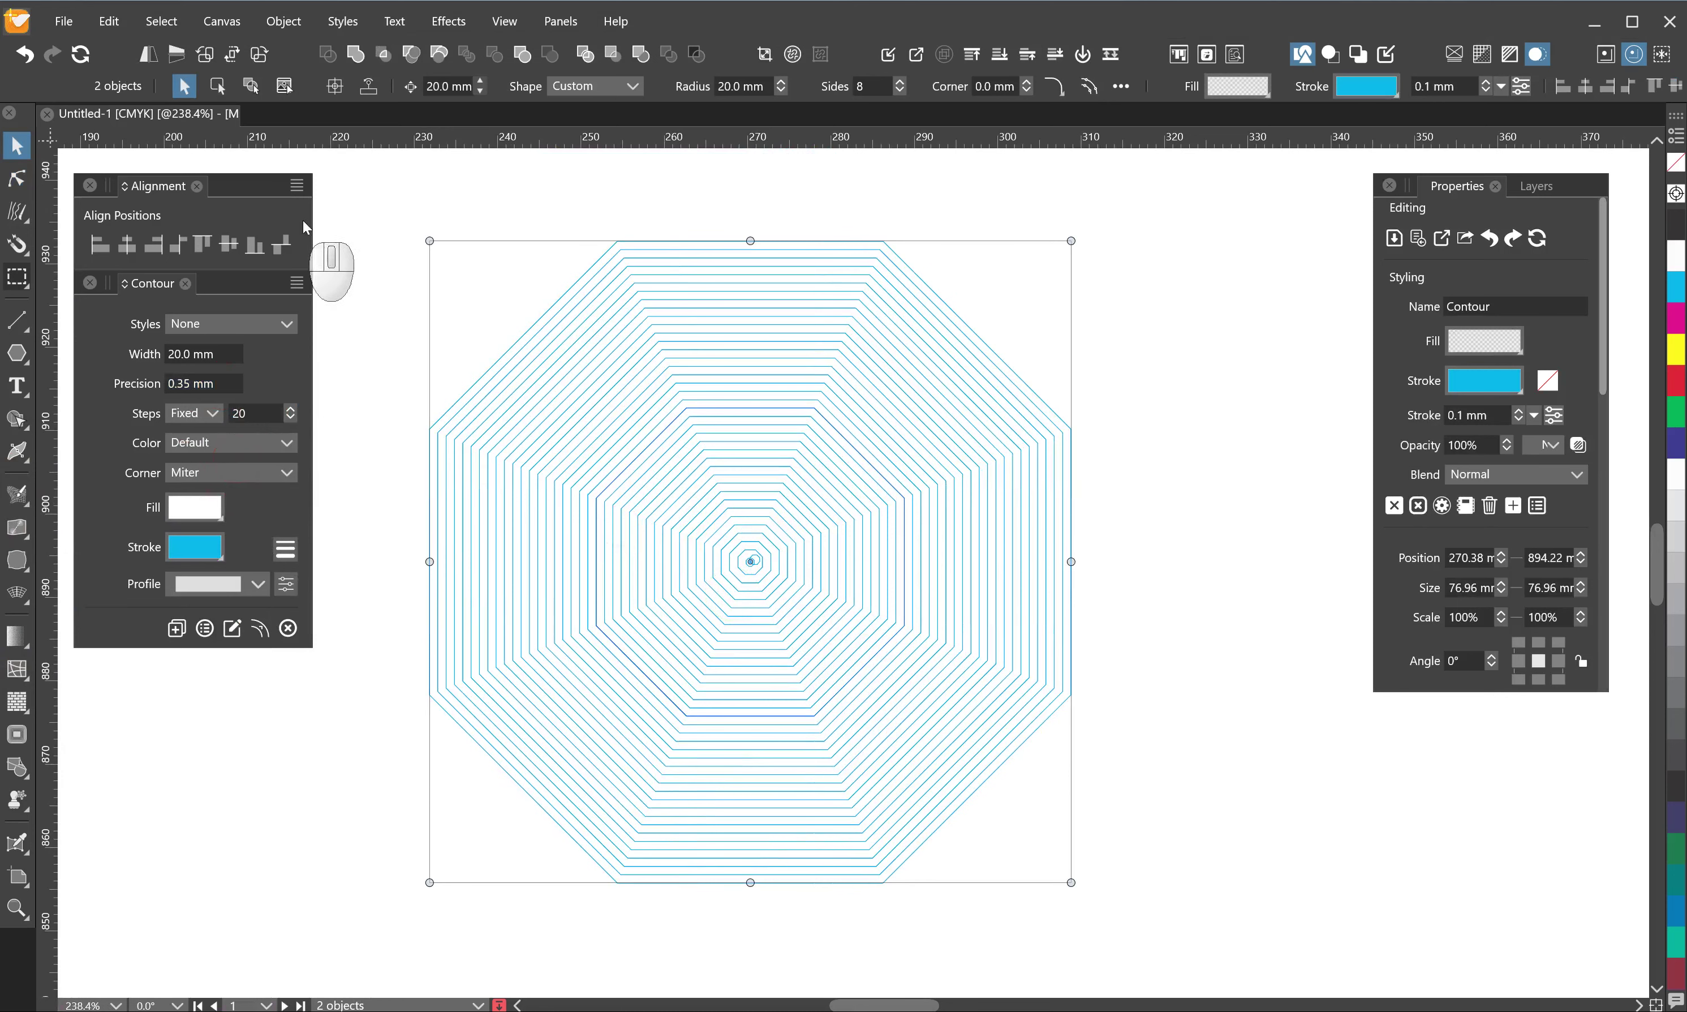
- Turn off Symmetric Offset for the octagon's contour
click(298, 192)
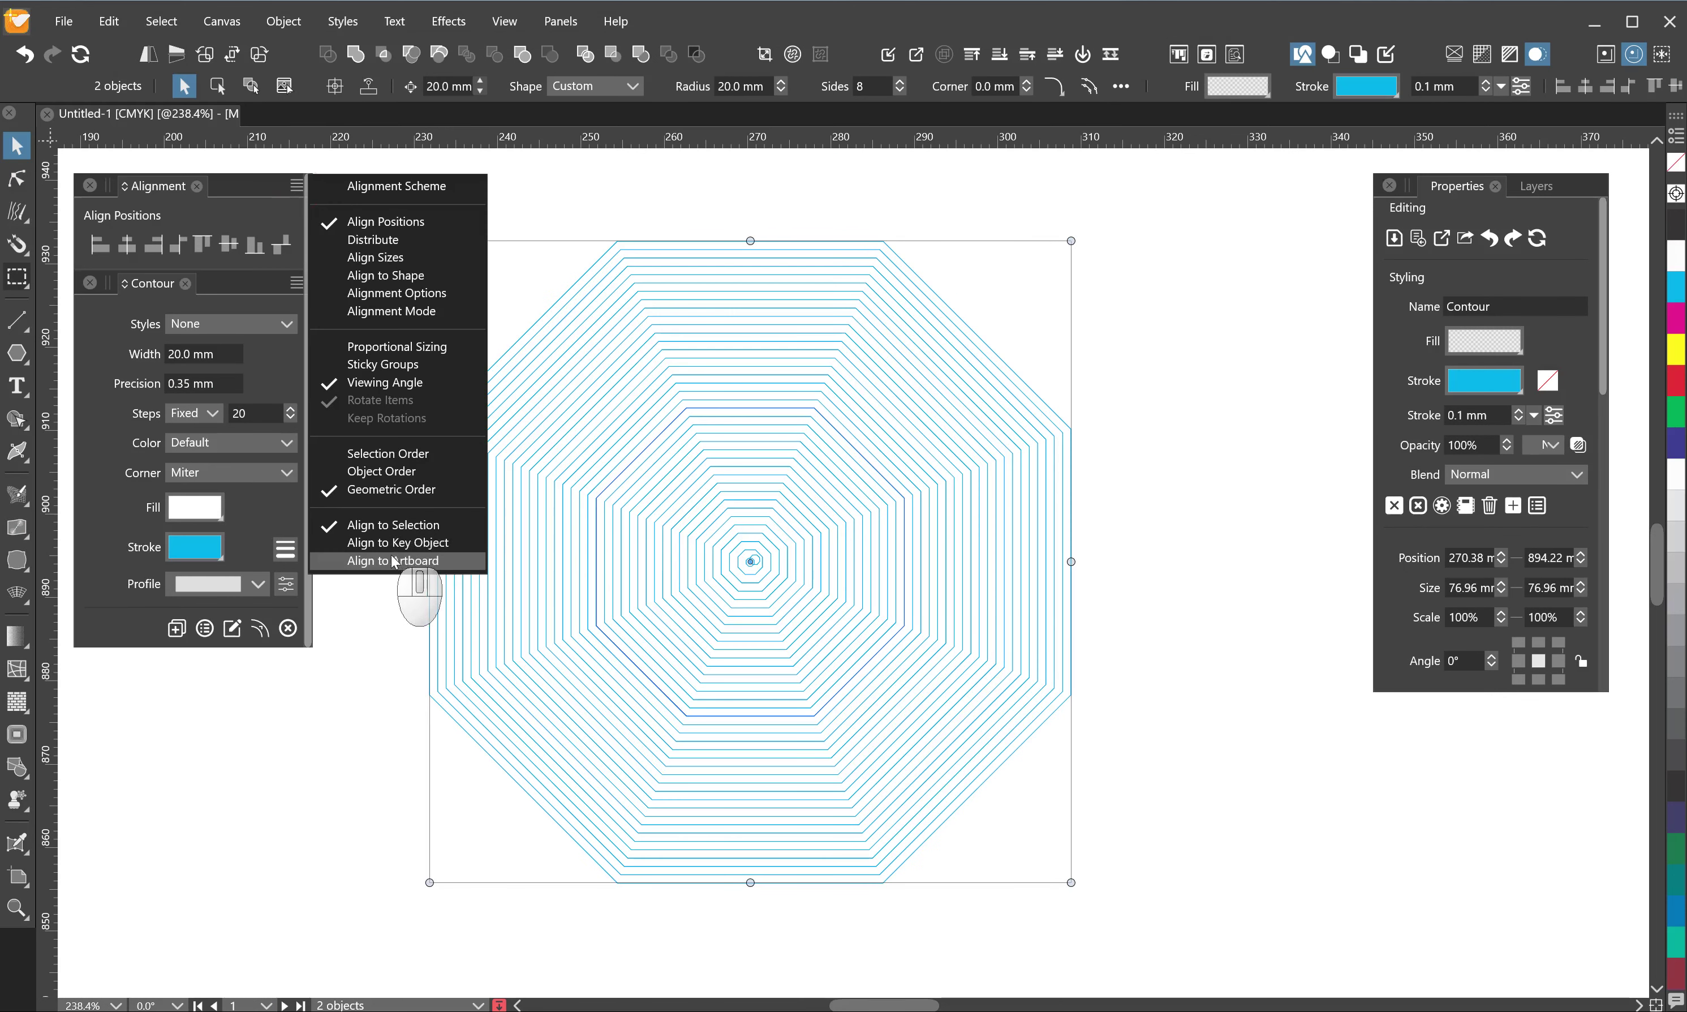
click(297, 283)
click(297, 283)
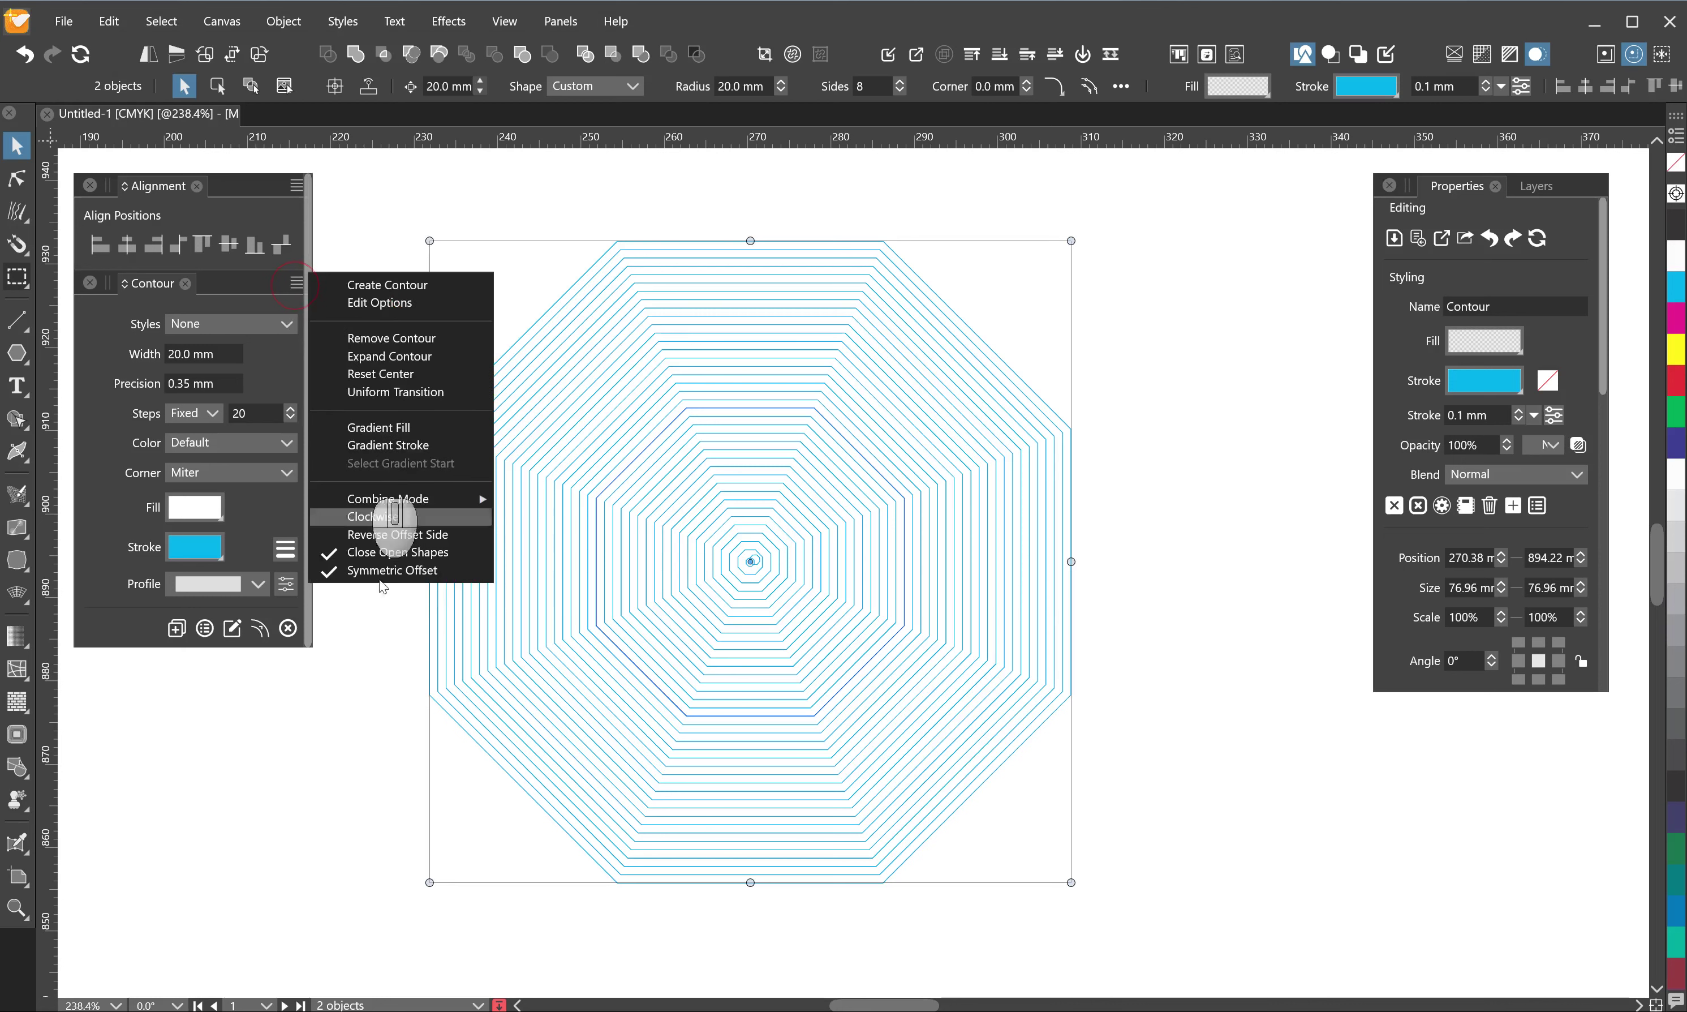
click(378, 575)
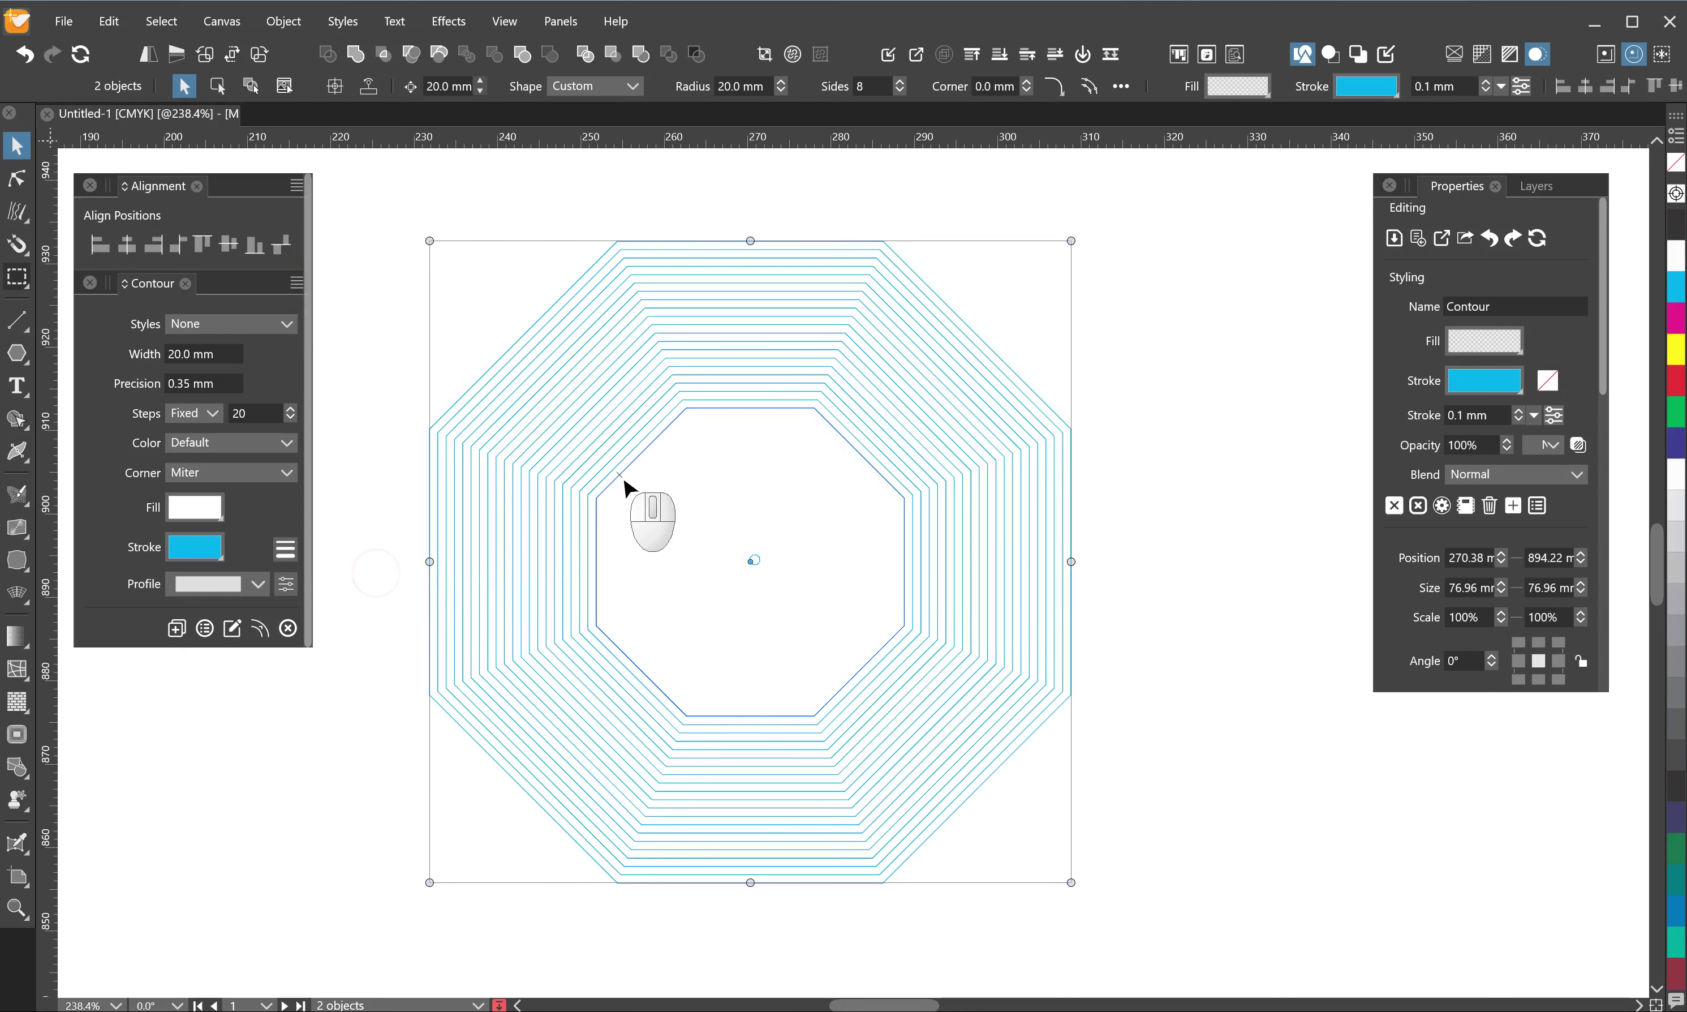
- Set the contour width to -20 mm so that the offsets run inward
double_click(257, 413)
double_click(211, 353)
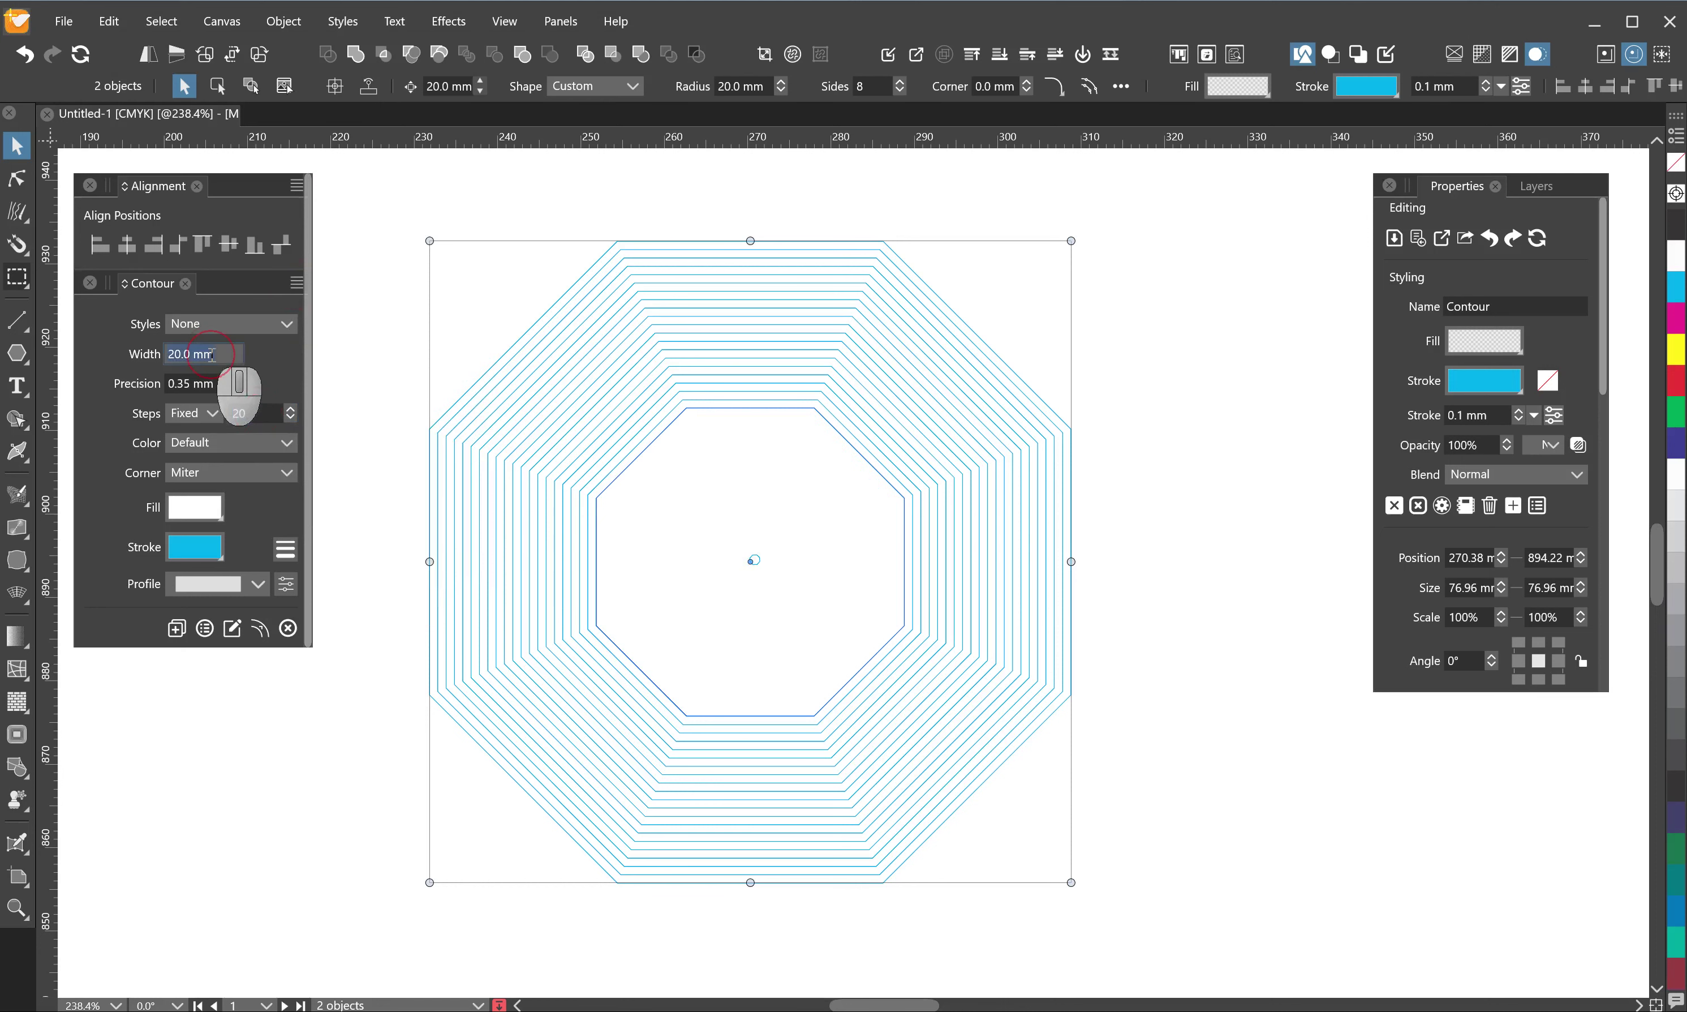
text(-20)
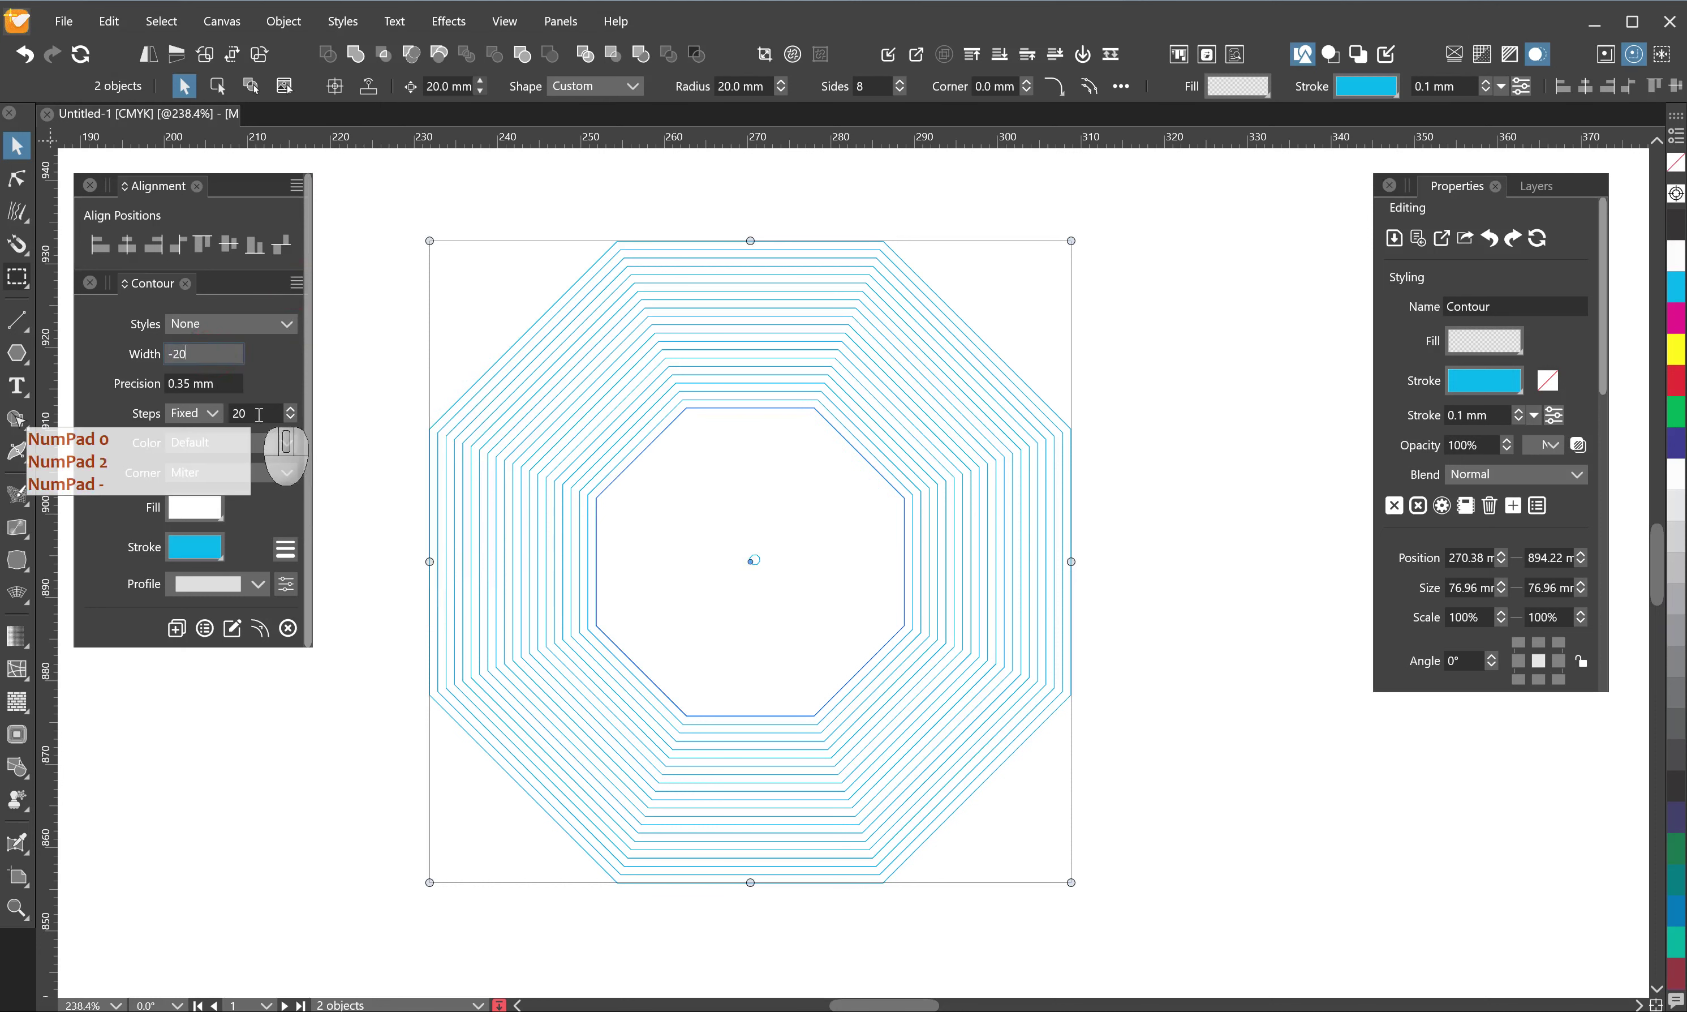
double_click(259, 411)
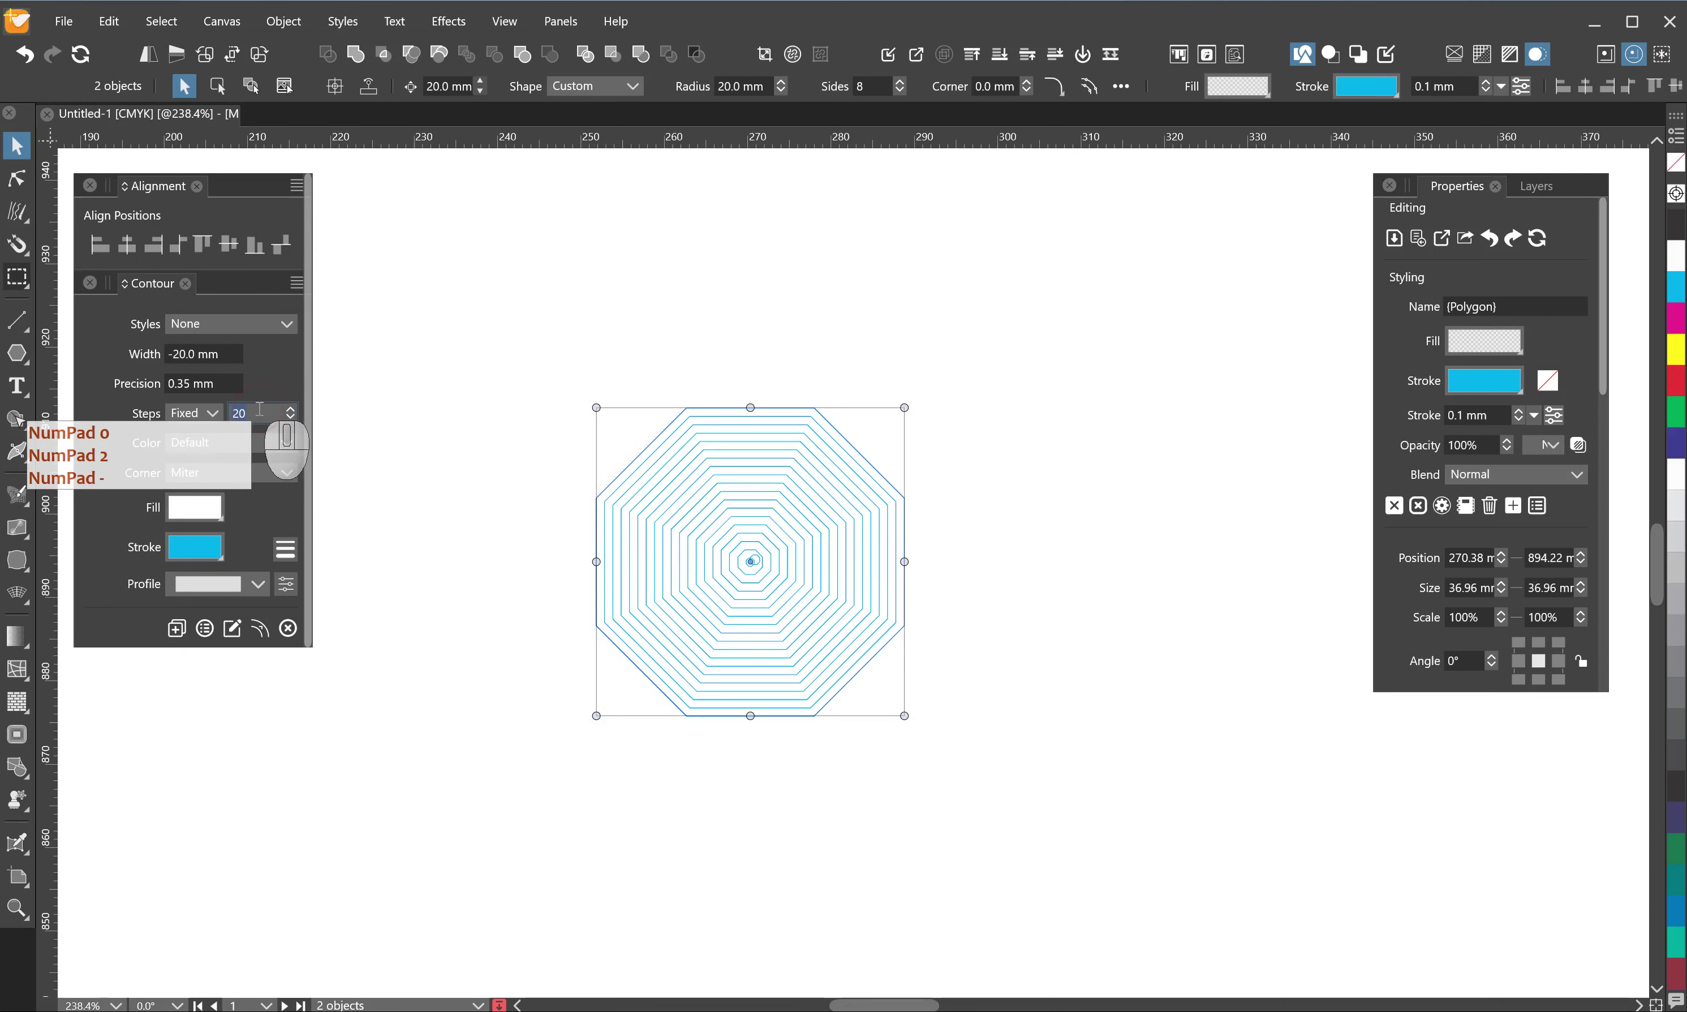
- Set the contour width to 20 mm and turn Symmetric Offset on
double_click(208, 352)
text(20)
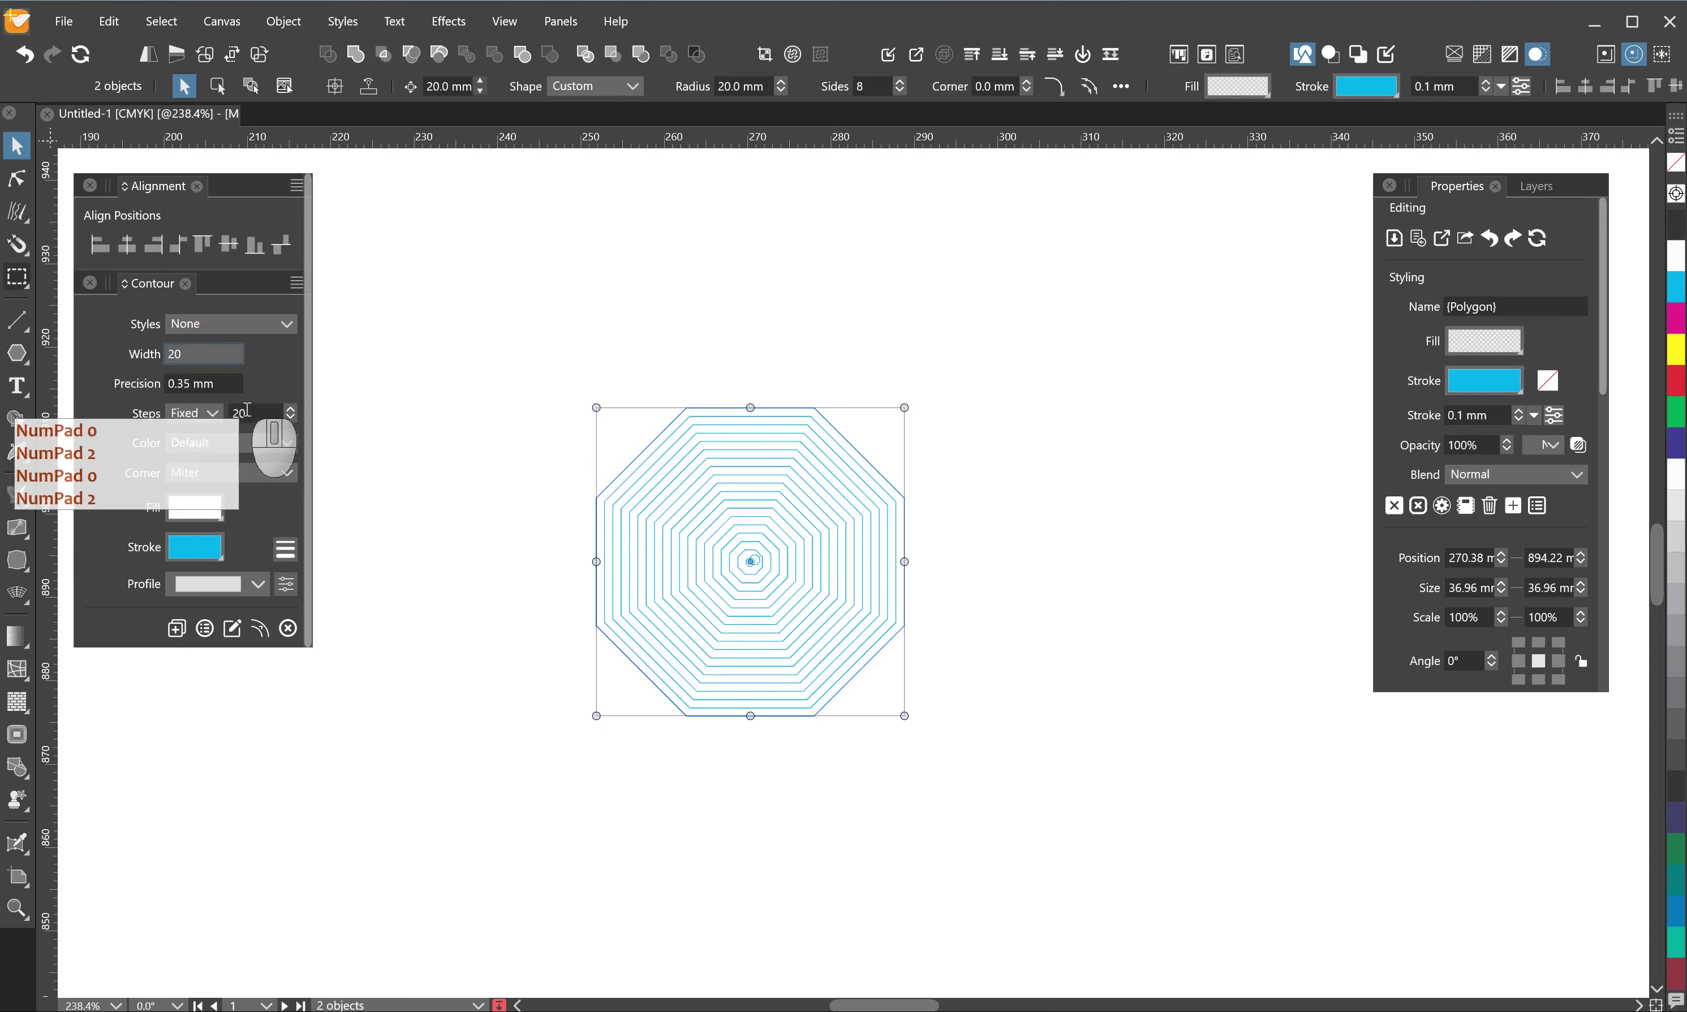
click(256, 411)
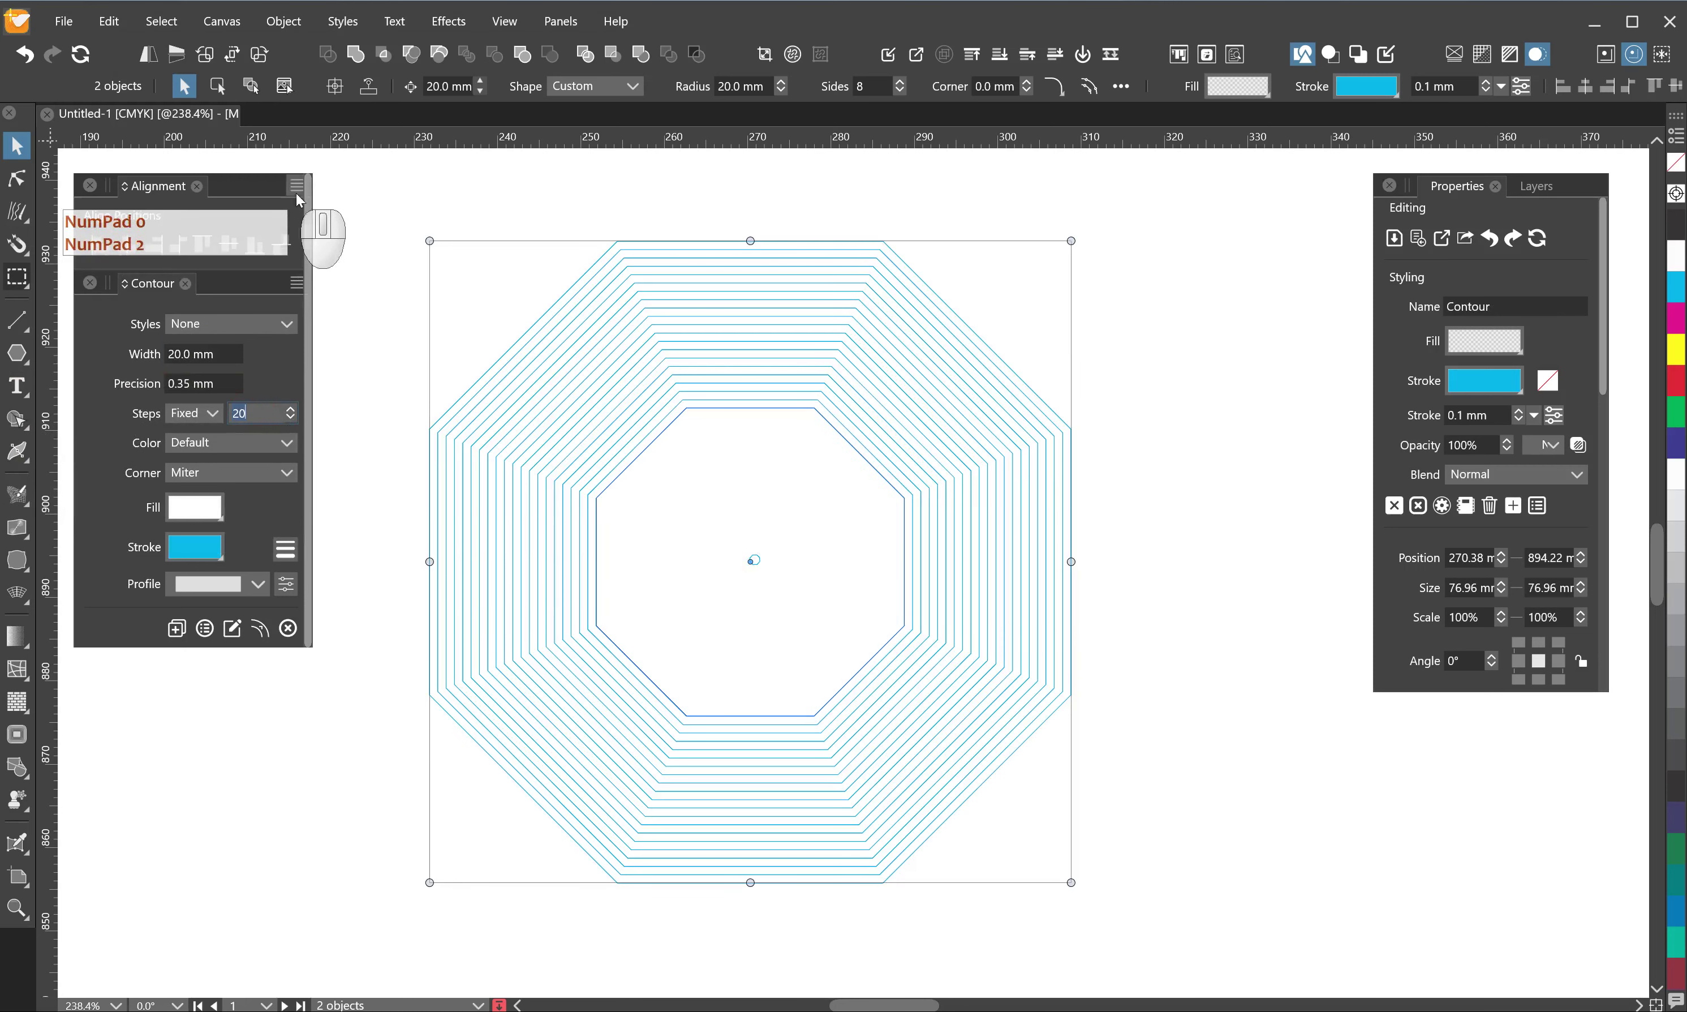
click(297, 282)
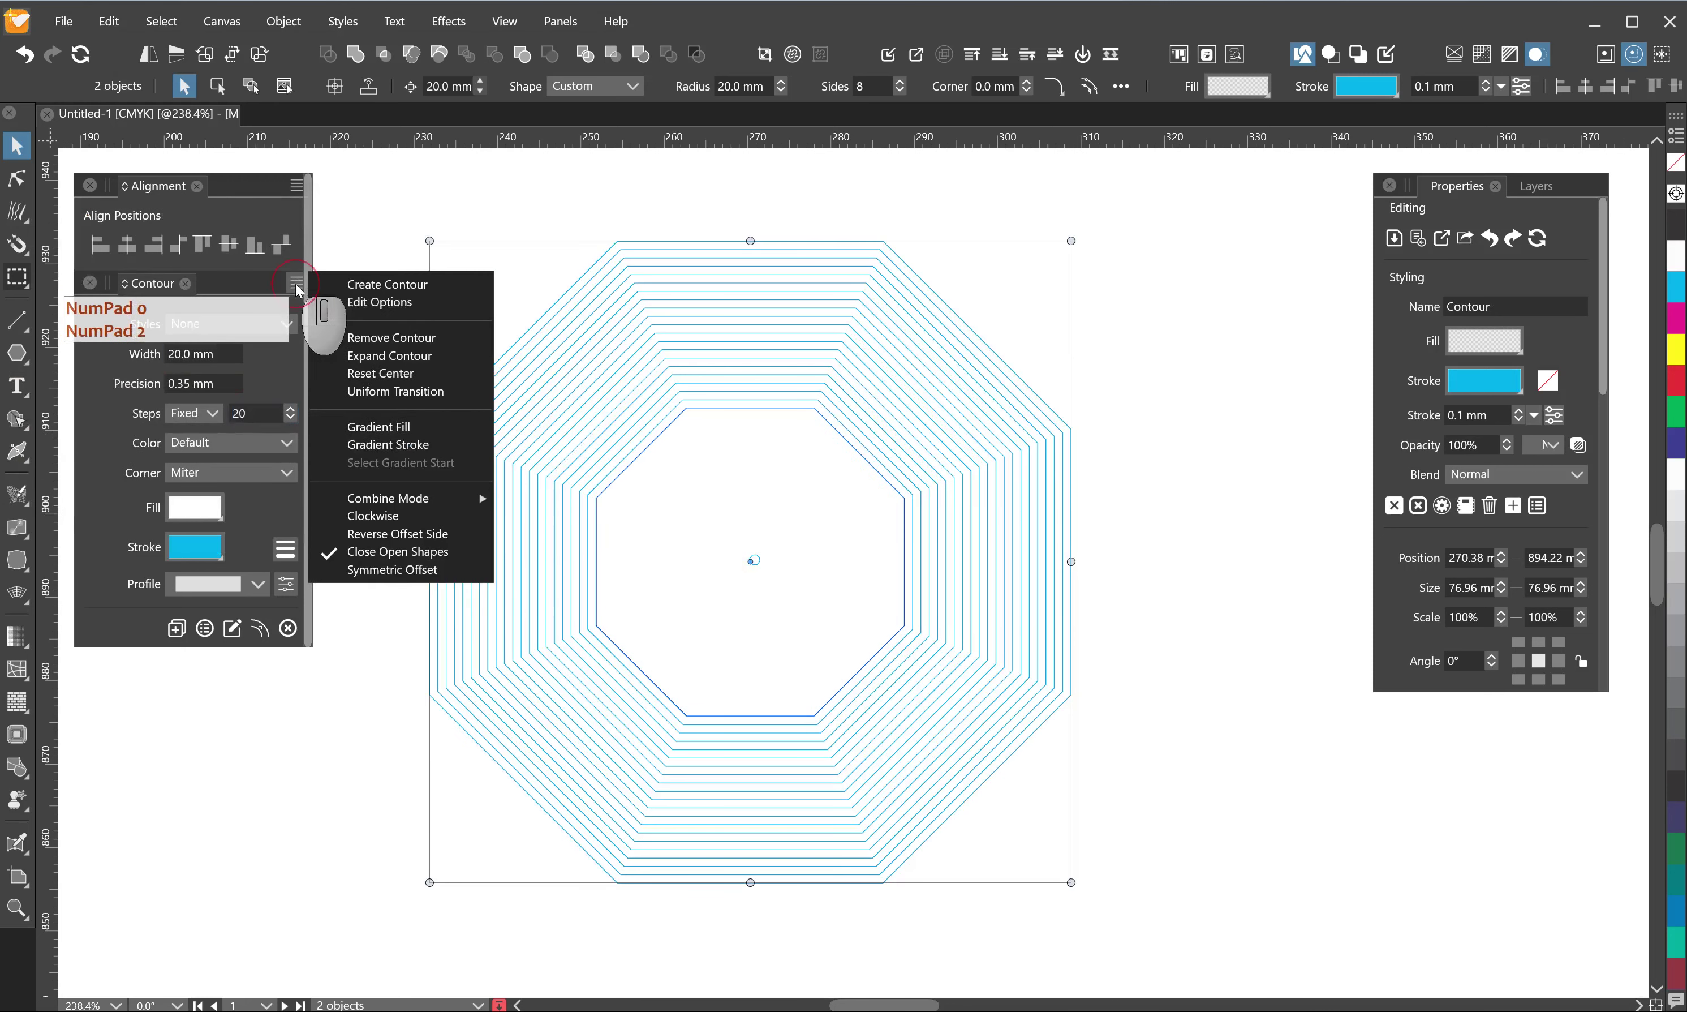
click(392, 570)
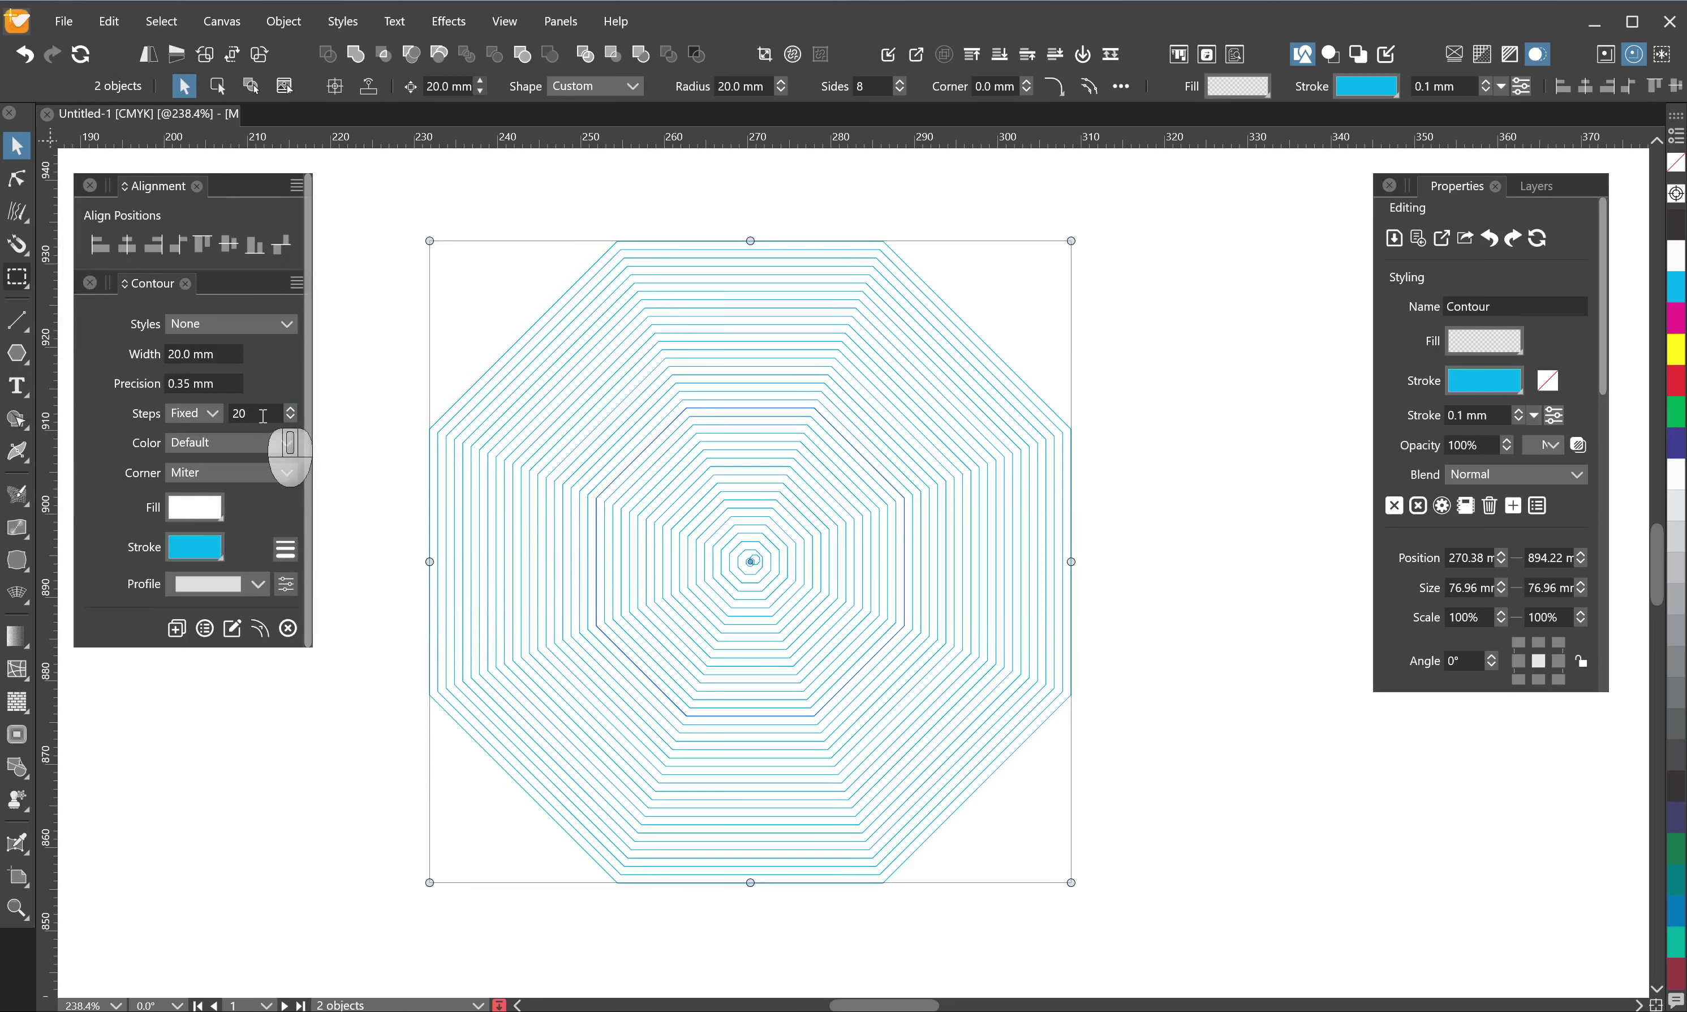
- Set the number of contour steps to 25
text(25)
key(Return)
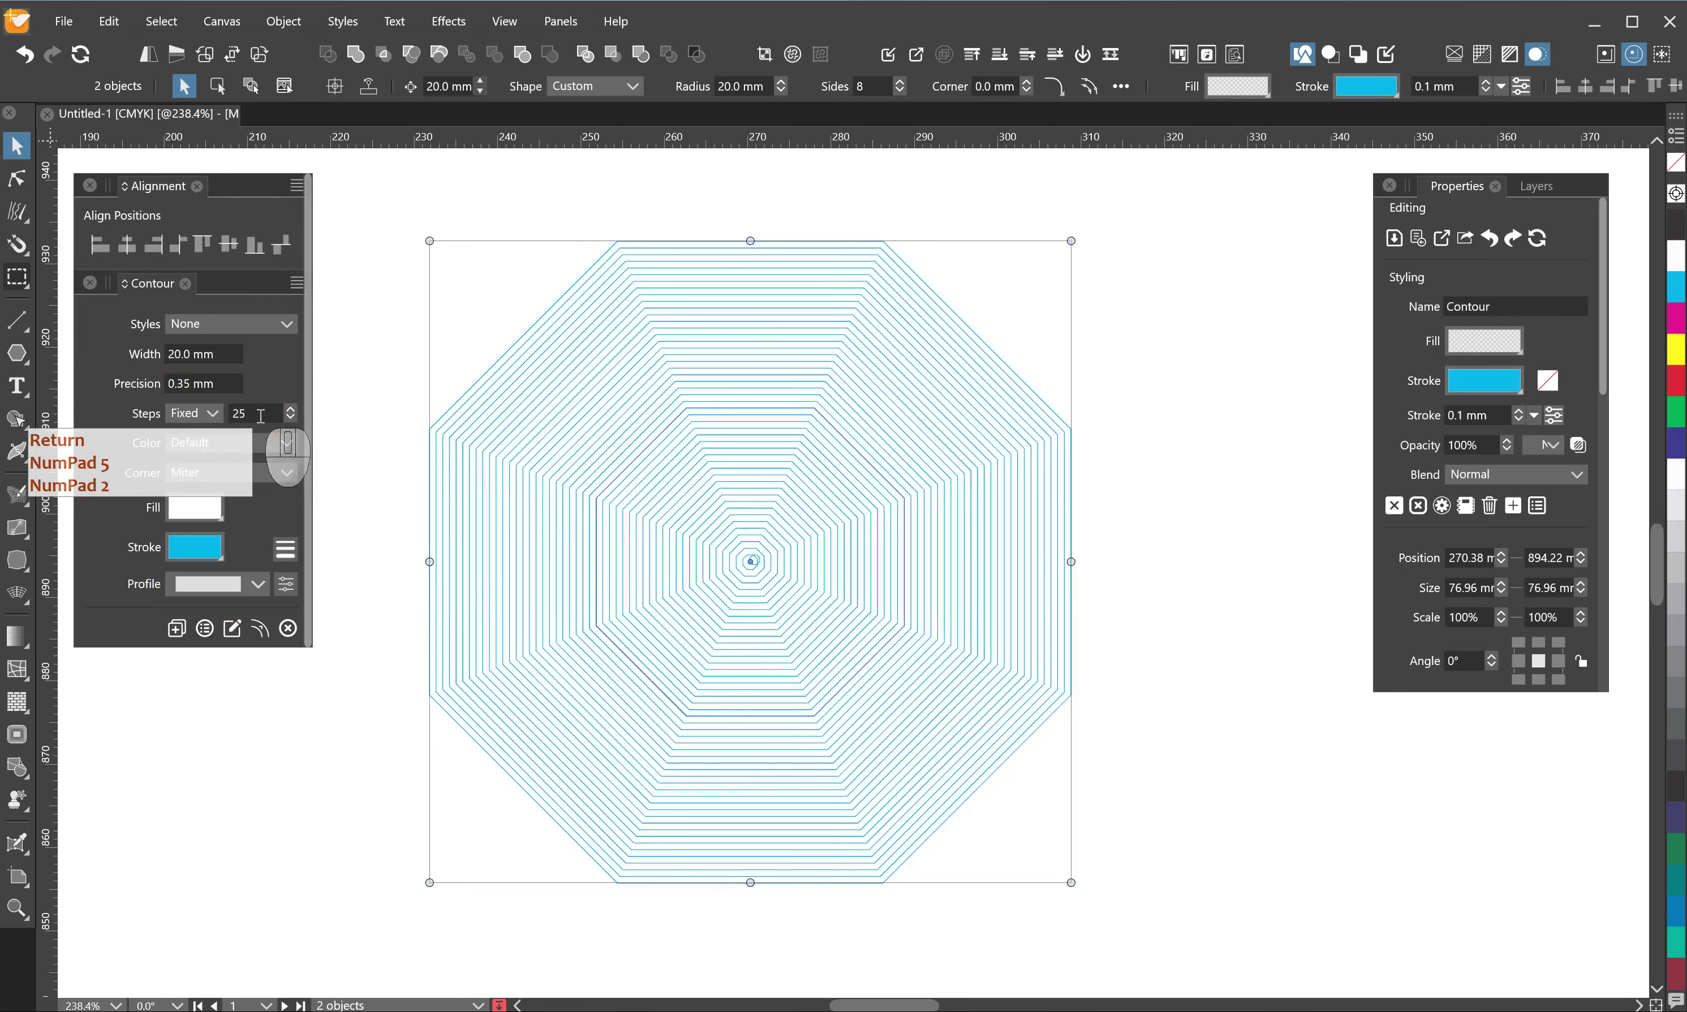
- Set the contour precision to 0 mm and the number of fixed steps to 20
scroll(791, 609, up, 10)
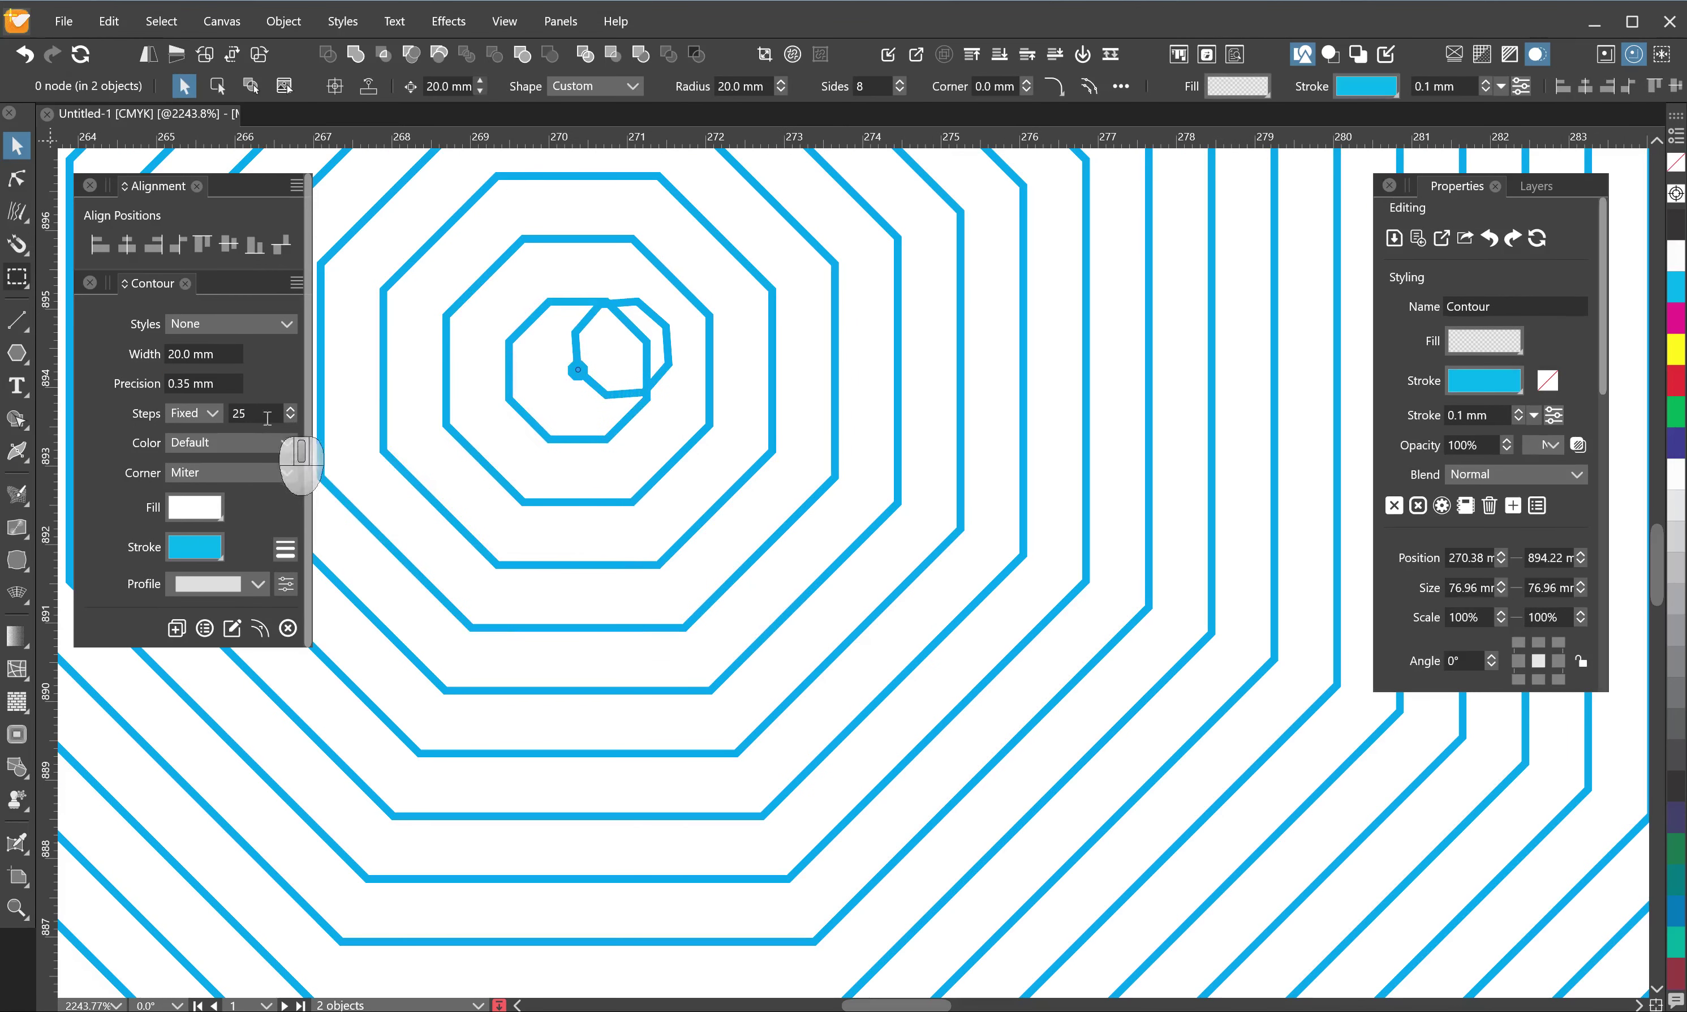
triple_click(211, 385)
text(0)
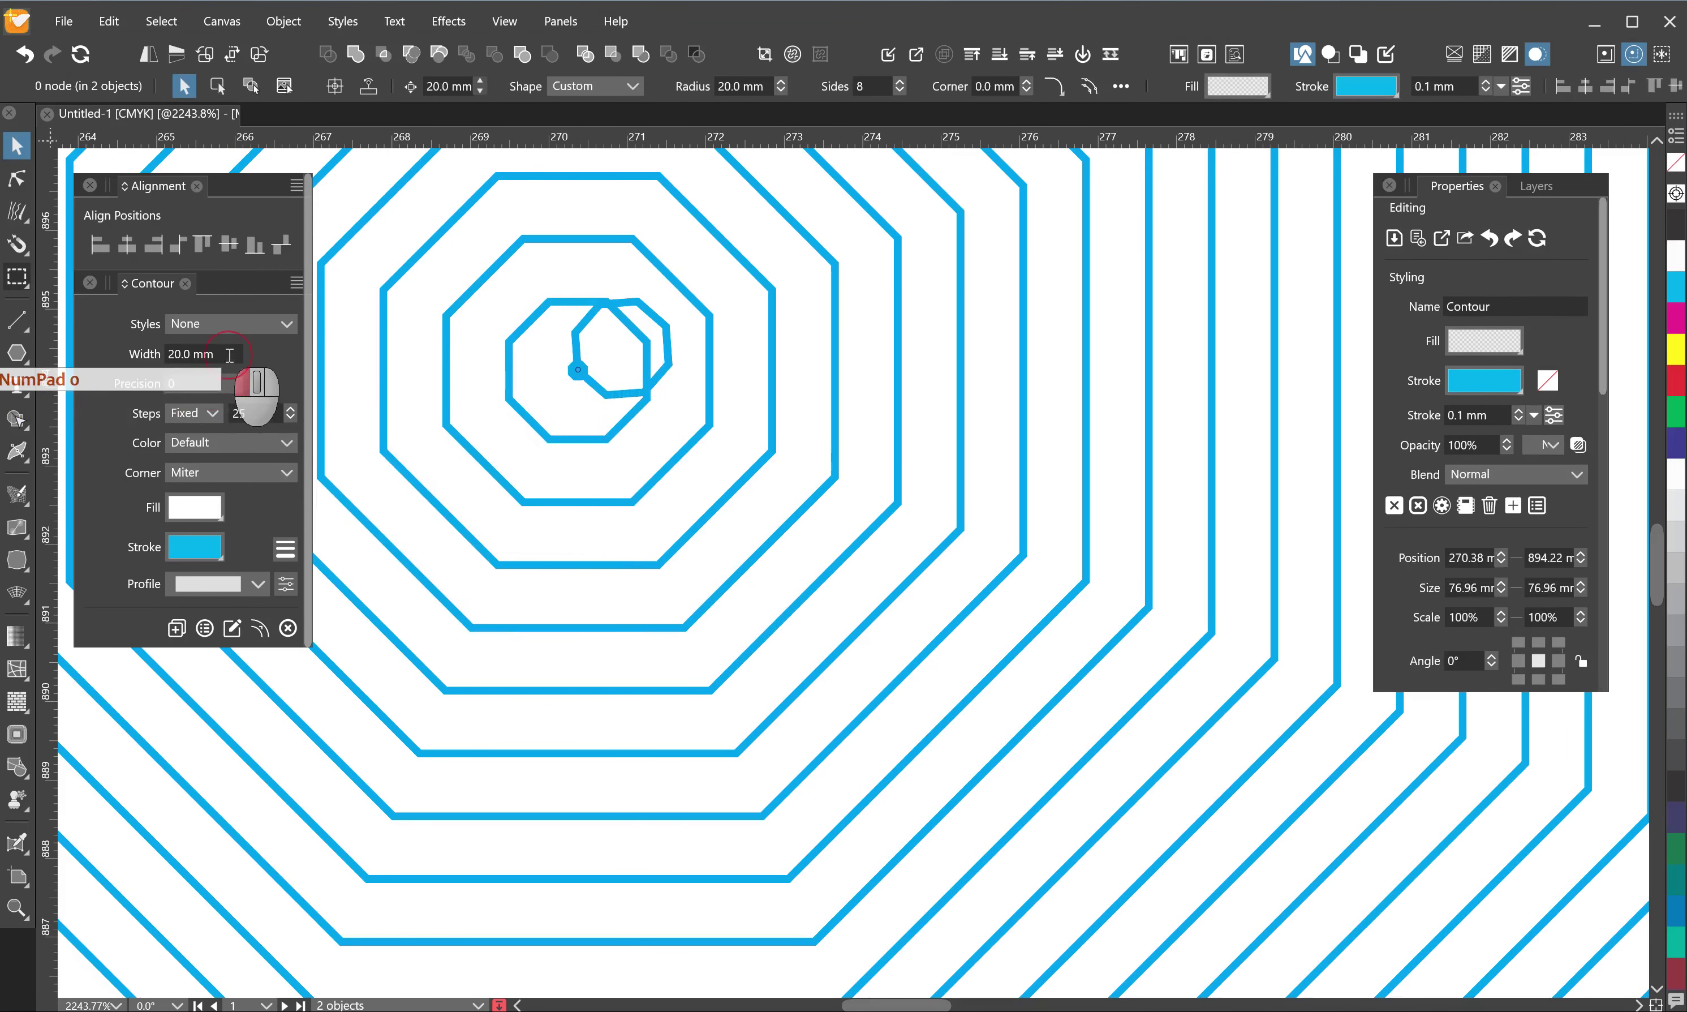
triple_click(219, 352)
triple_click(259, 418)
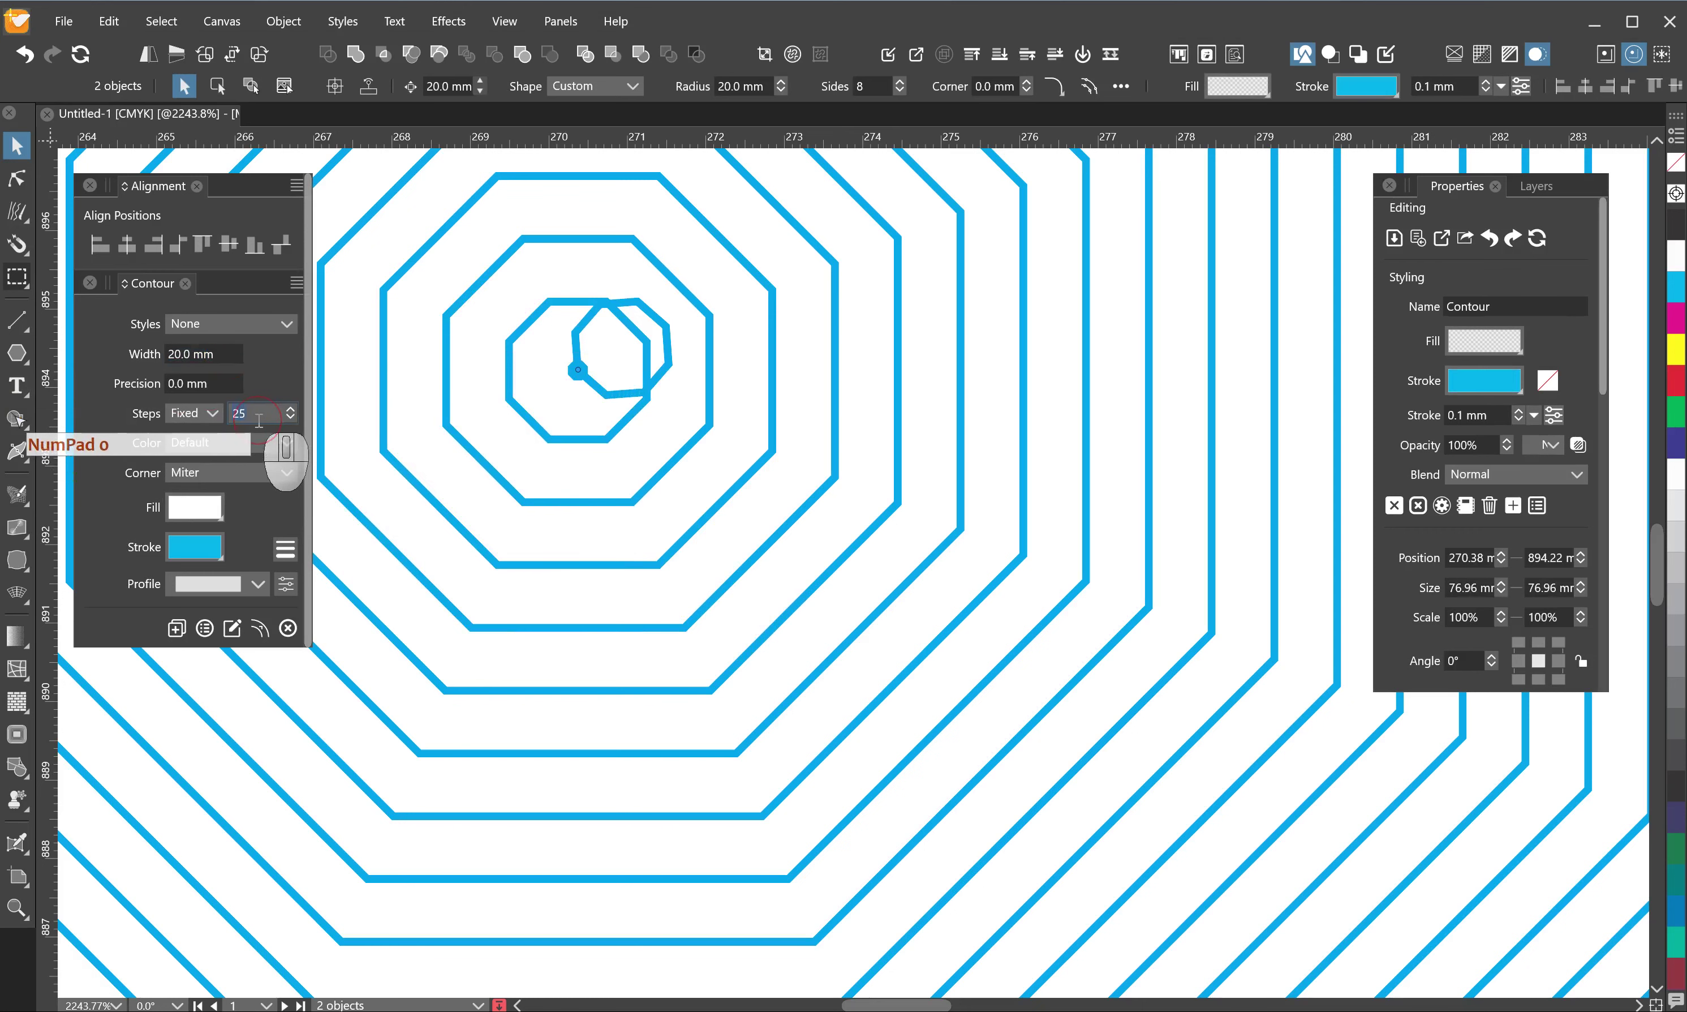
text(20)
key(Return)
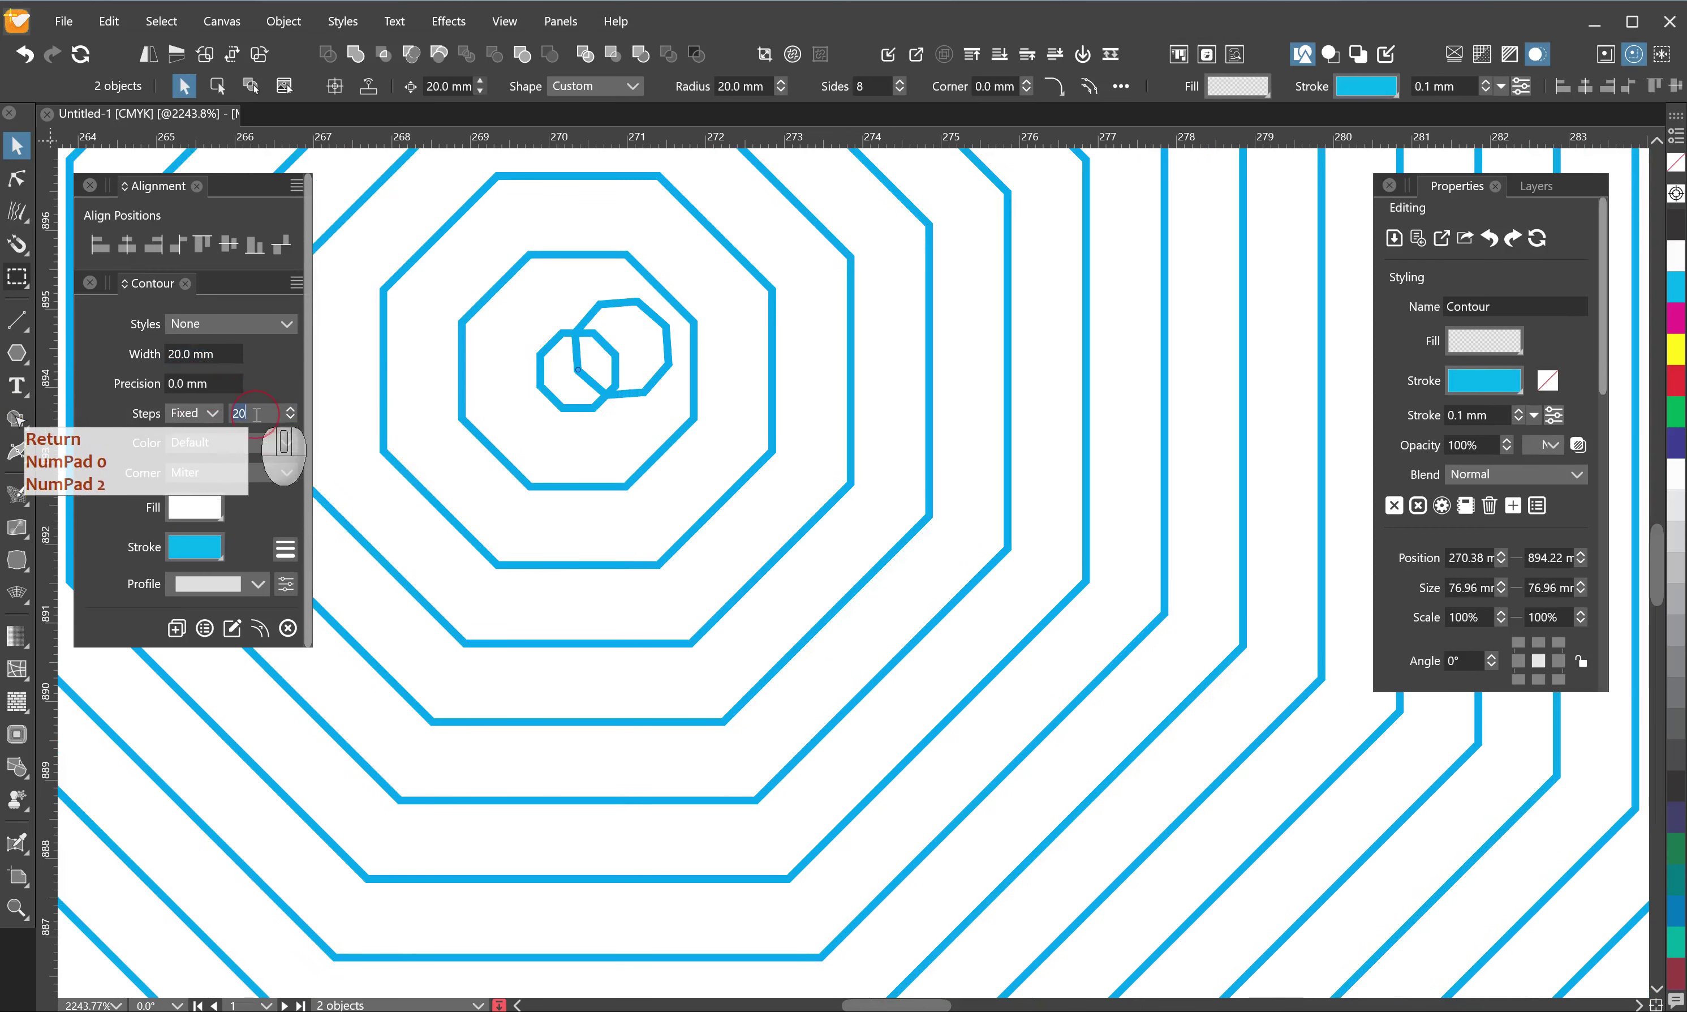
- Delete the small stray polygon overlapping the centre of the contoured octagon
click(651, 376)
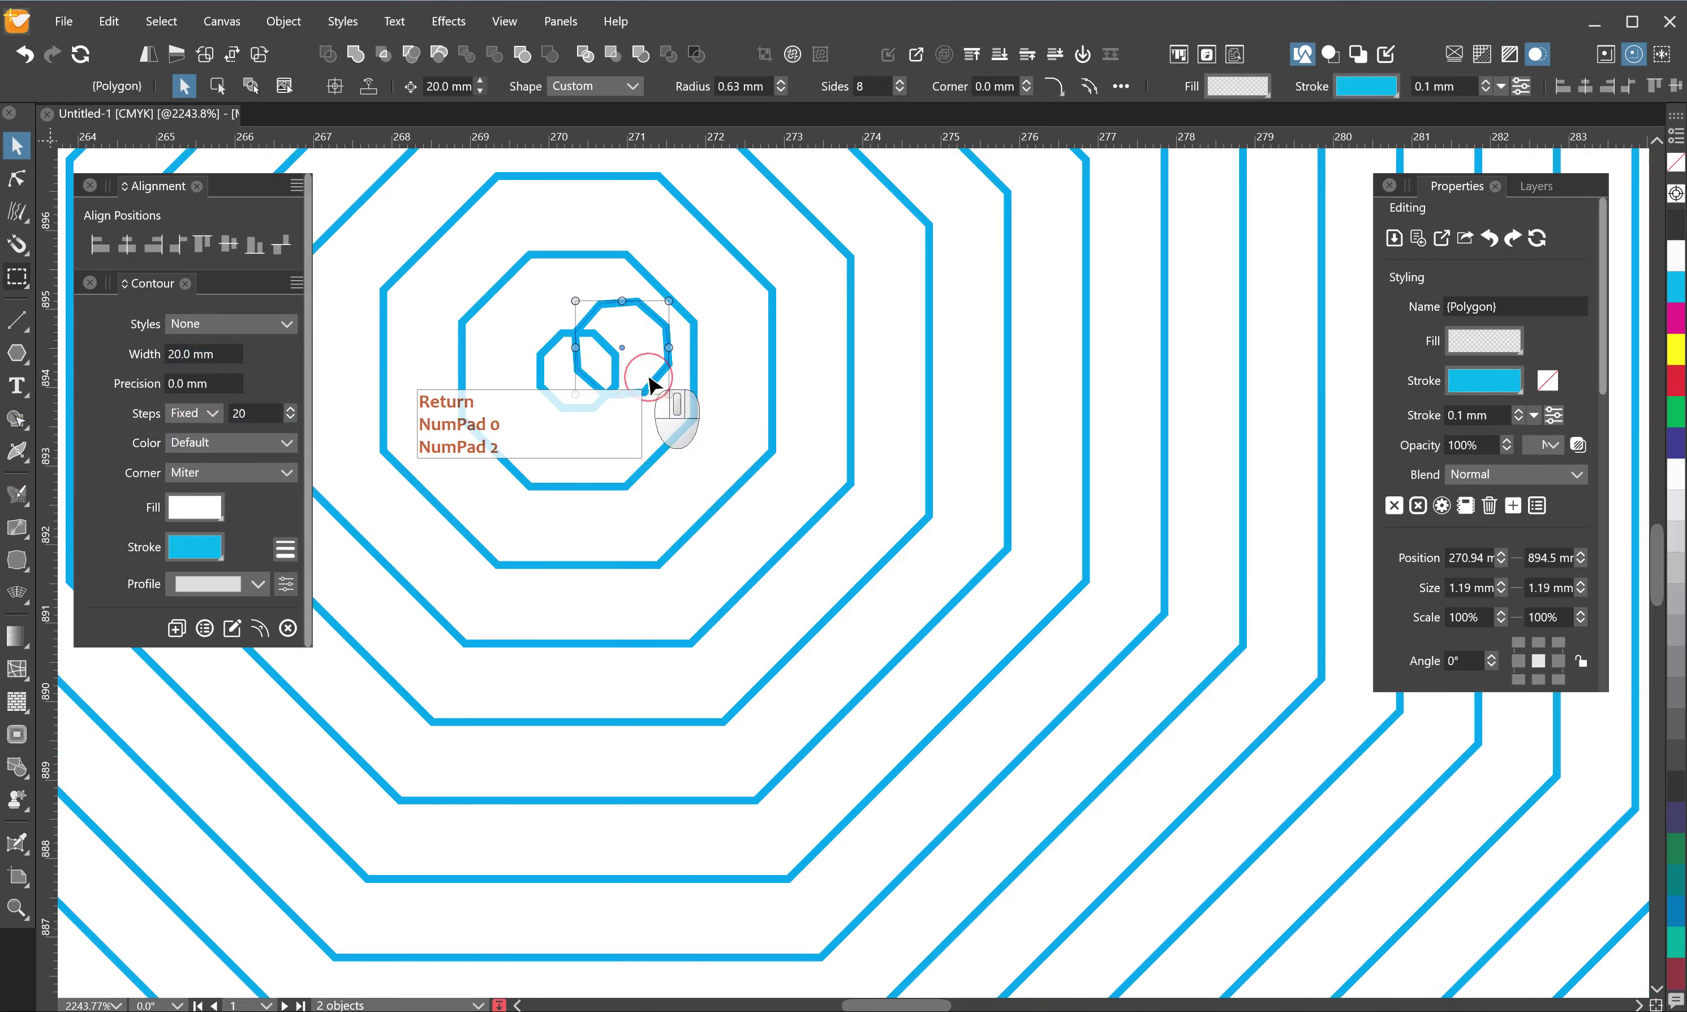
key(Delete)
scroll(667, 411, down, 10)
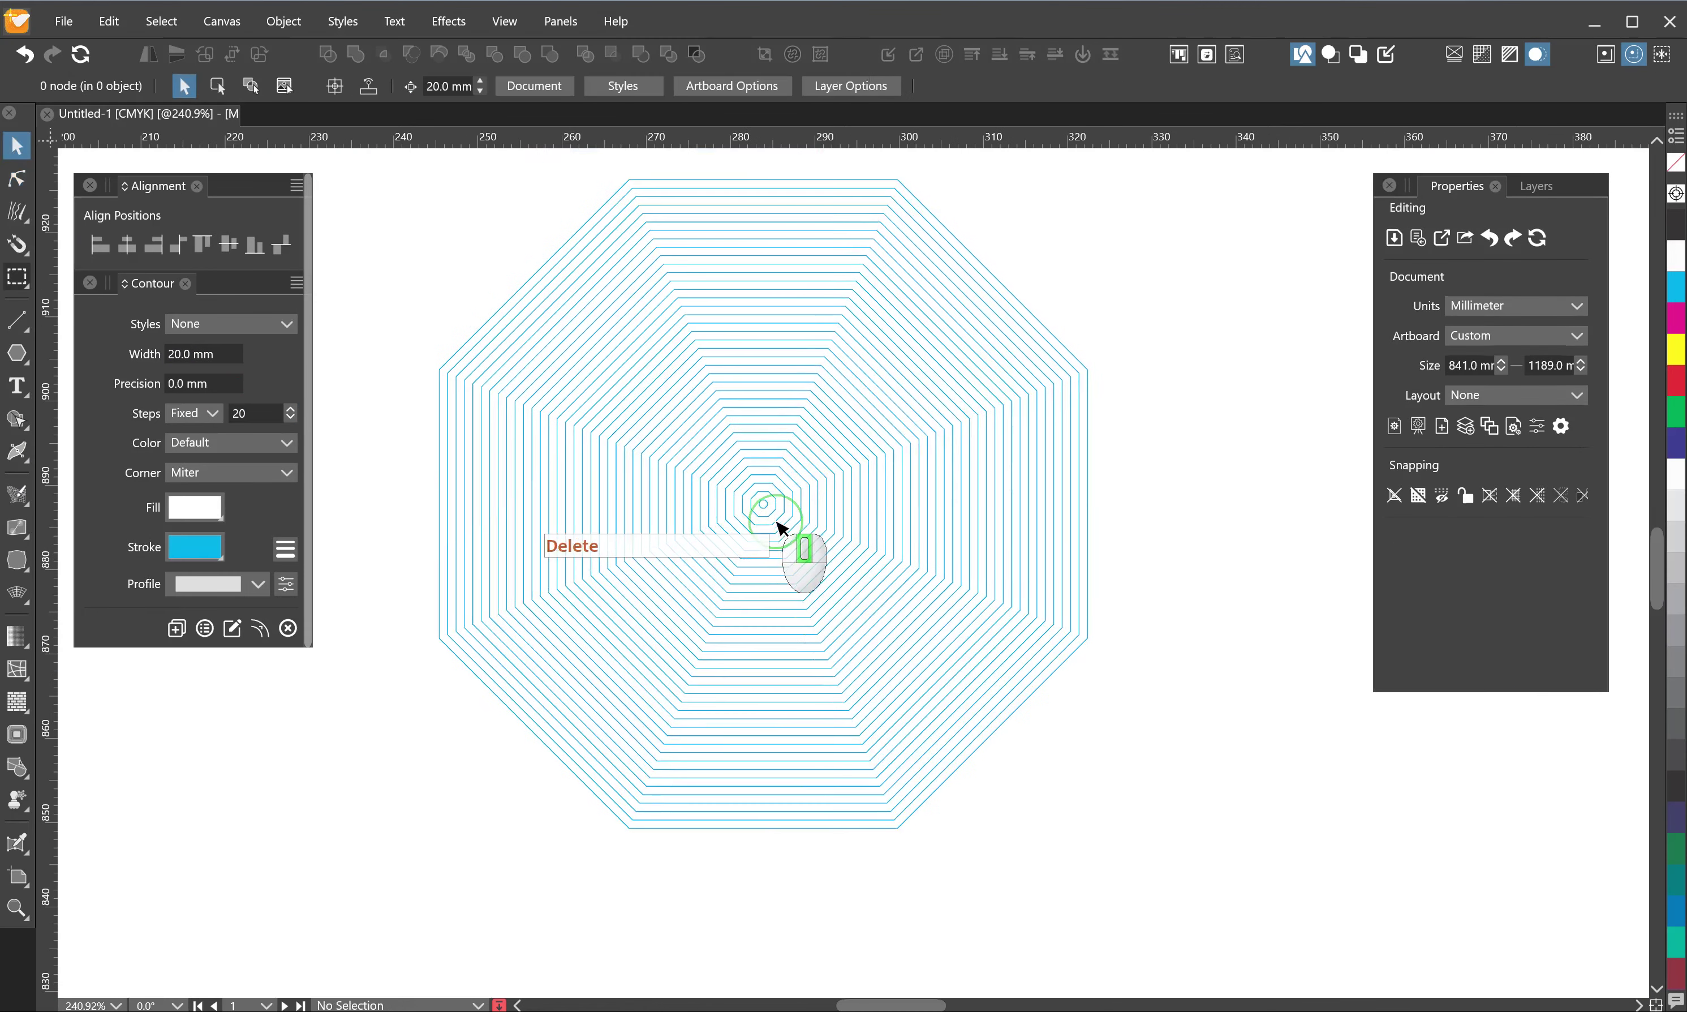
- Select the contoured octagon and copy the appearance of the round spiral artwork onto it with the eyedropper
click(765, 515)
scroll(531, 557, down, 3)
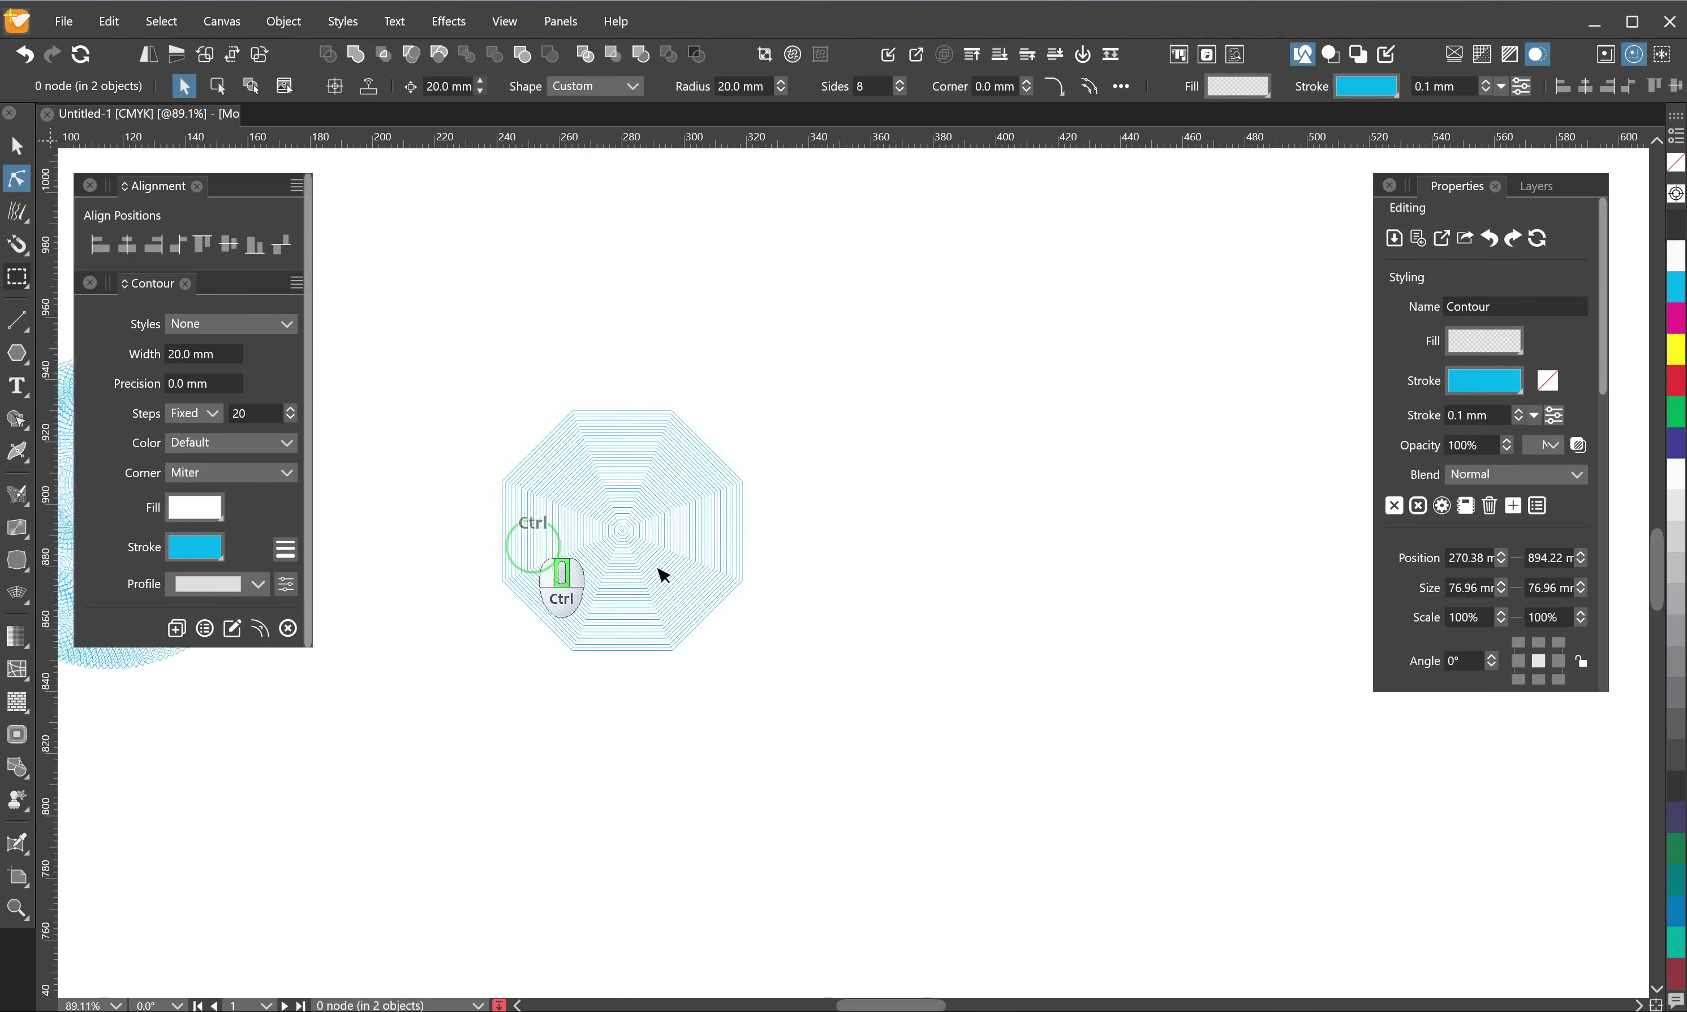
scroll(659, 572, down, 4)
key(v)
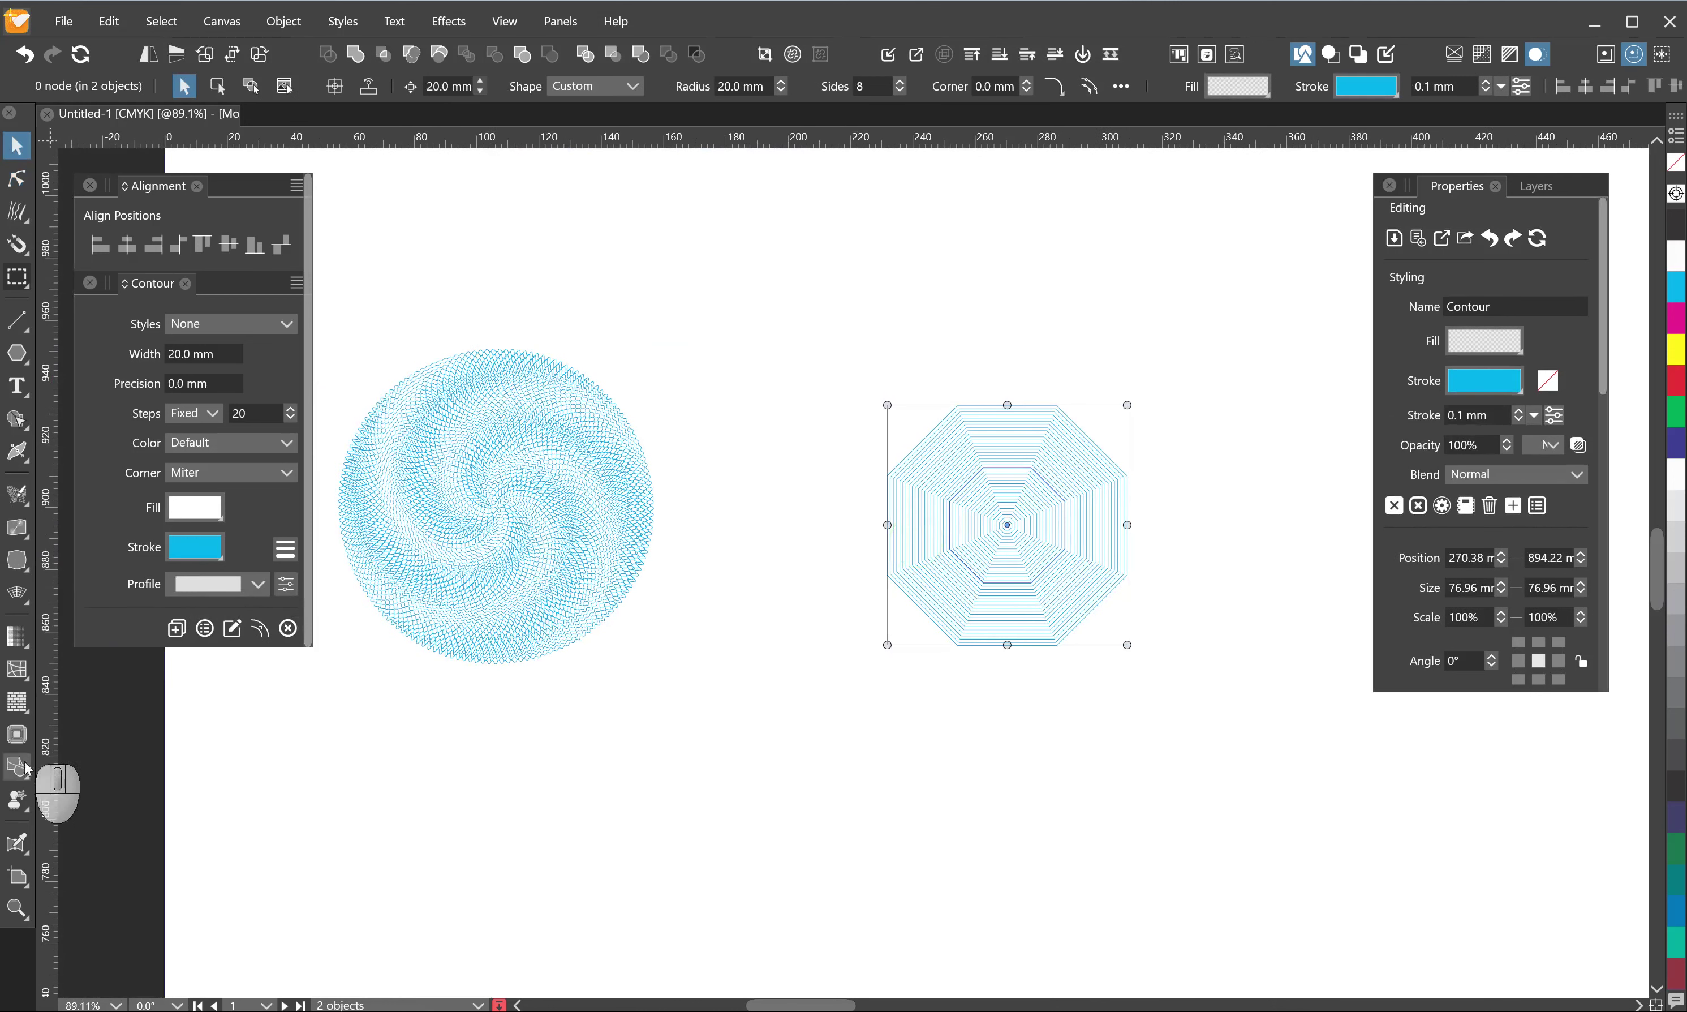
drag(17, 843, 159, 846)
click(535, 571)
click(17, 146)
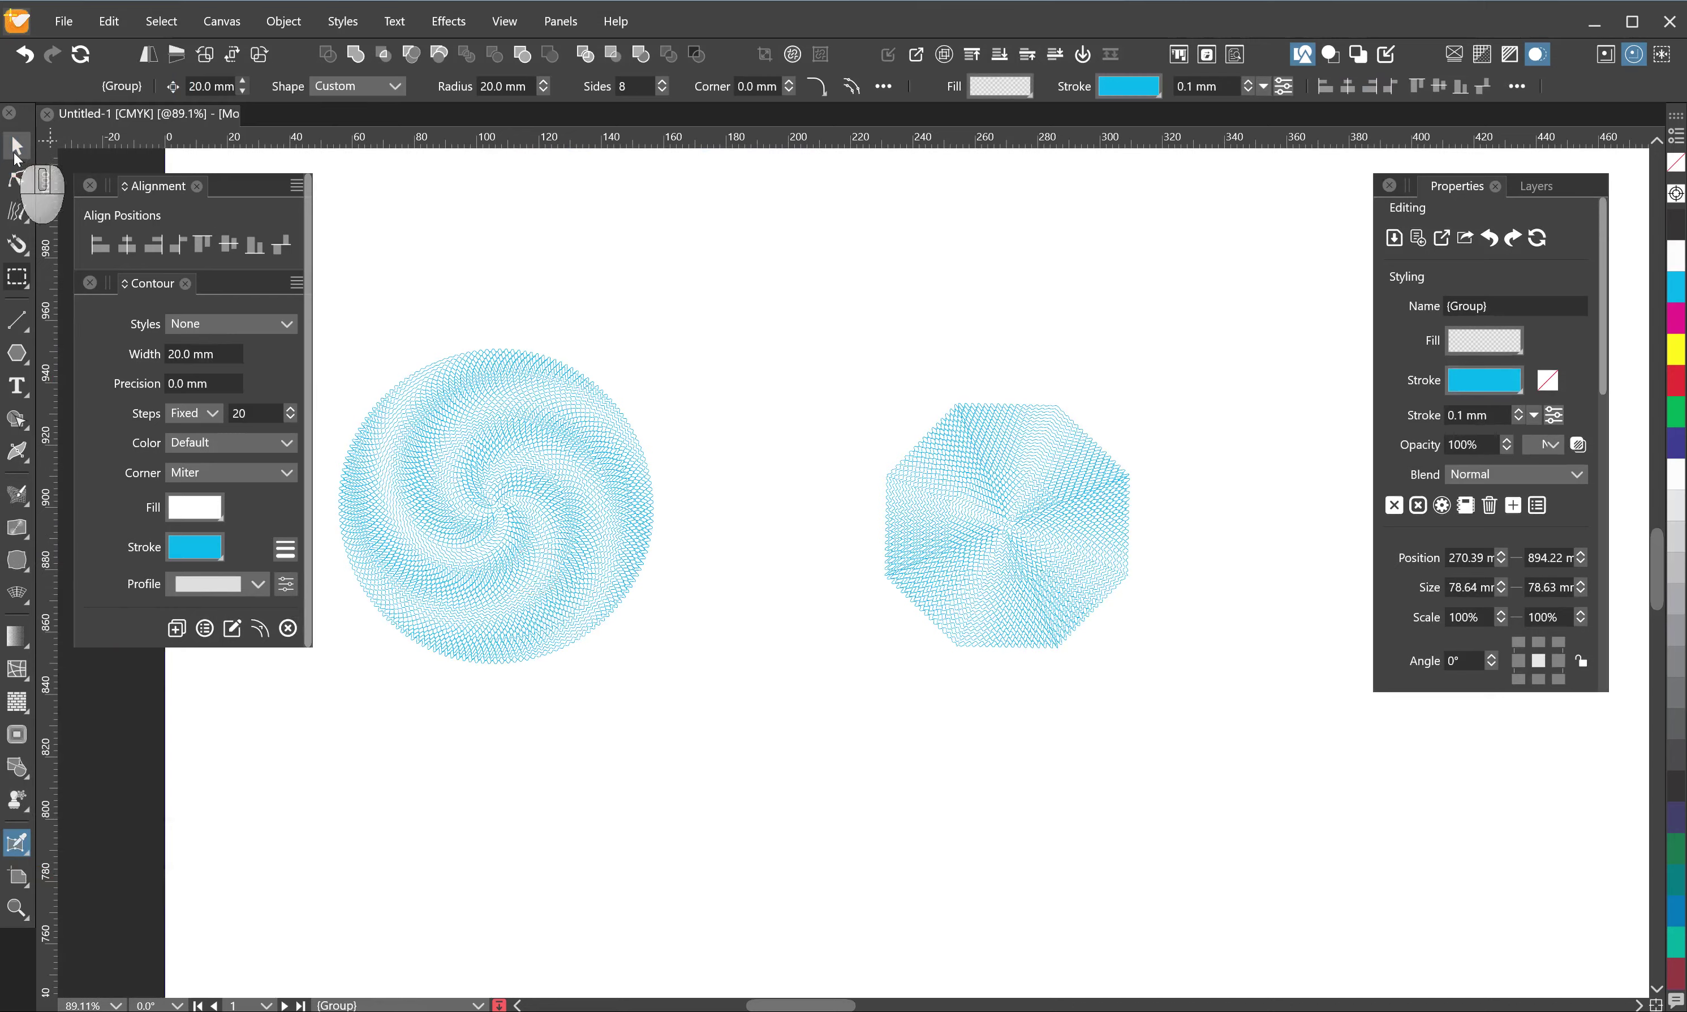
- Select the restyled octagon group and open the shape effect applied to it for editing
click(1043, 646)
scroll(1047, 576, up, 5)
drag(1040, 555, 891, 640)
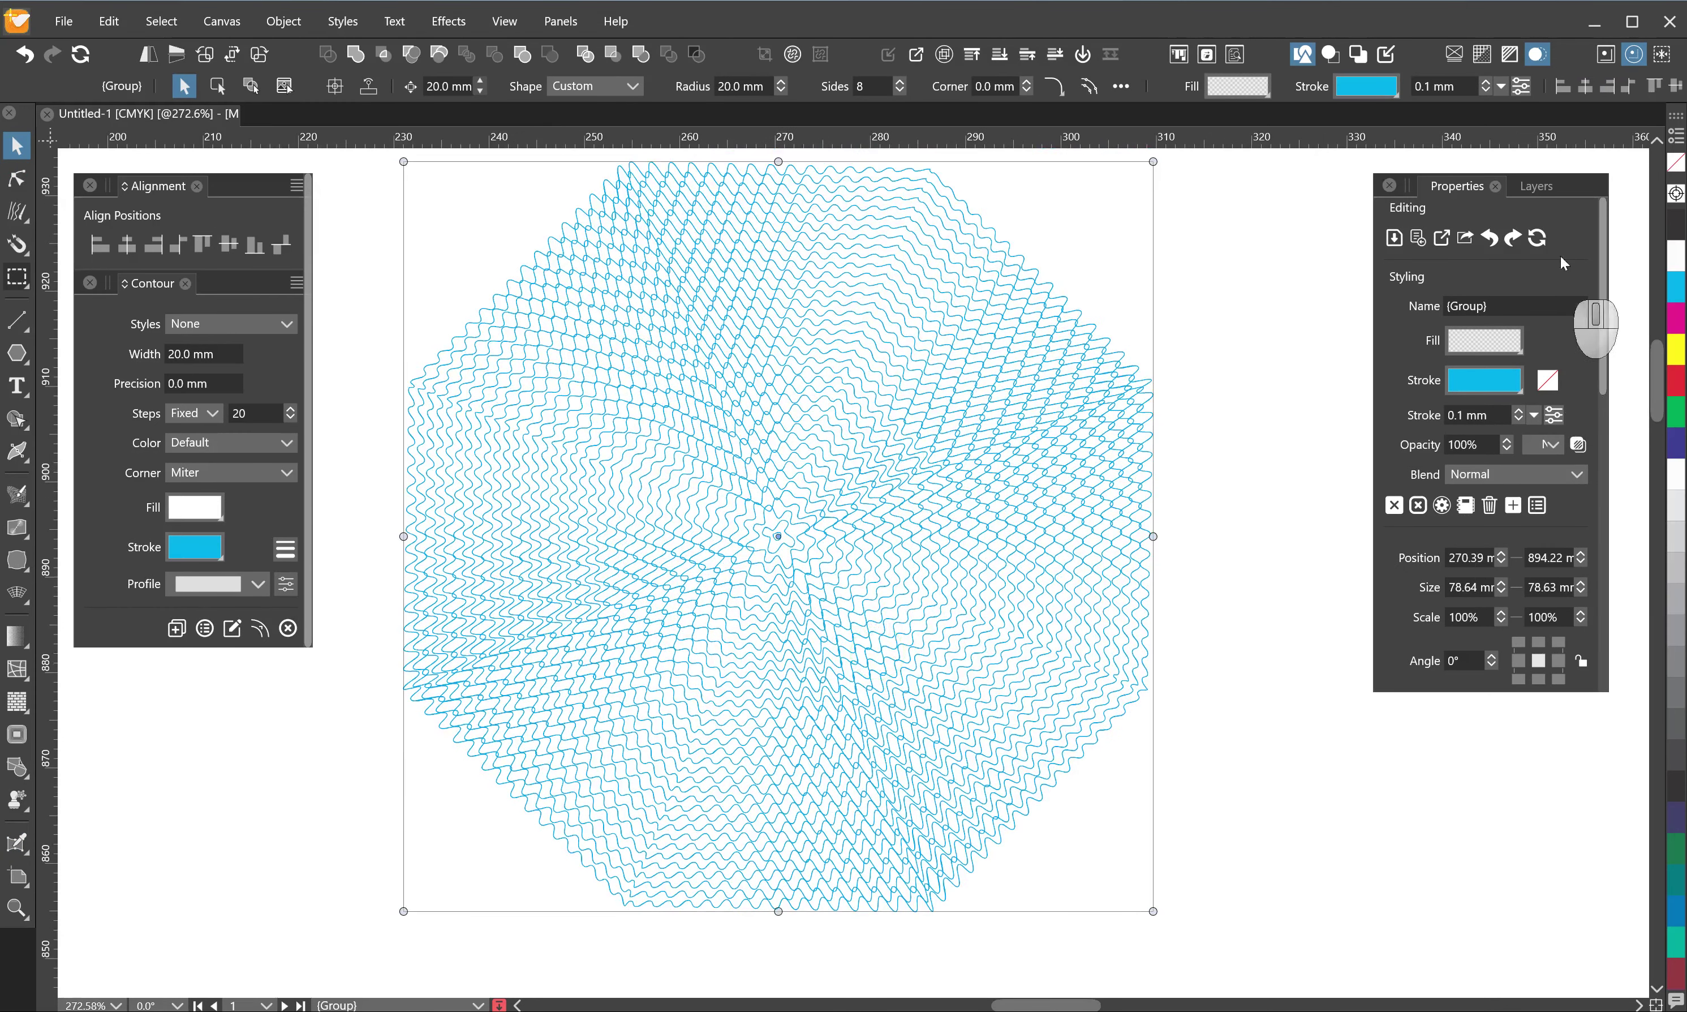
click(1534, 186)
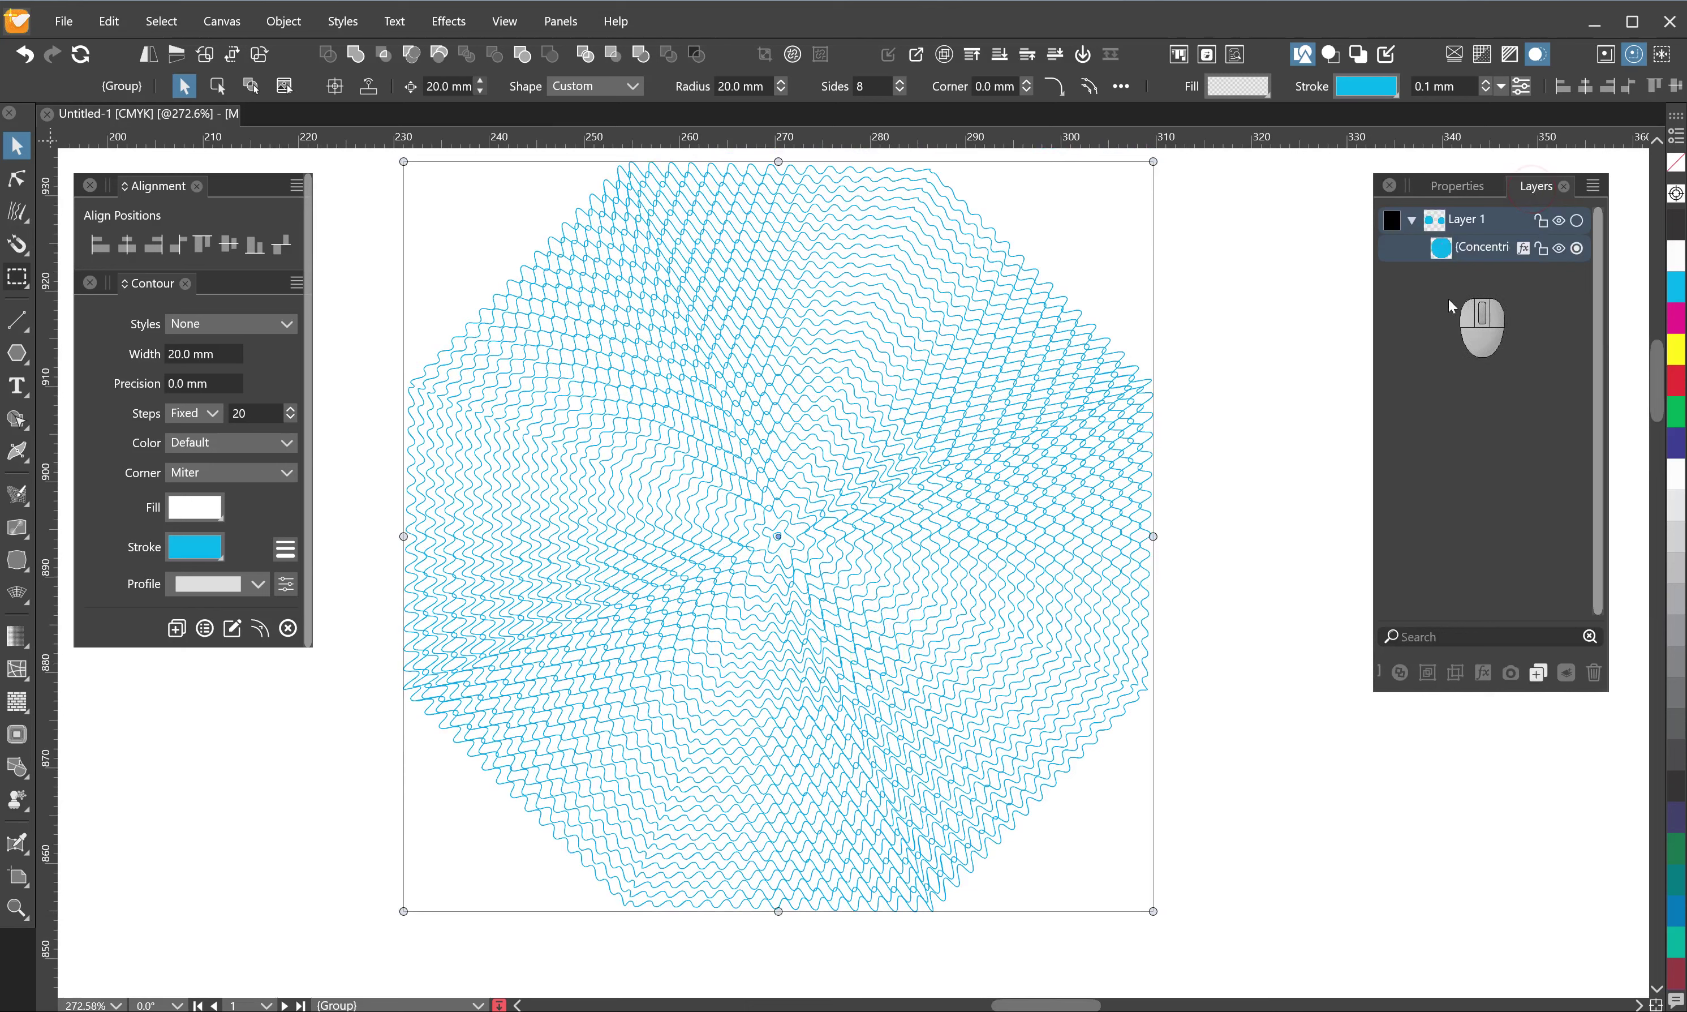
click(1412, 220)
click(1412, 219)
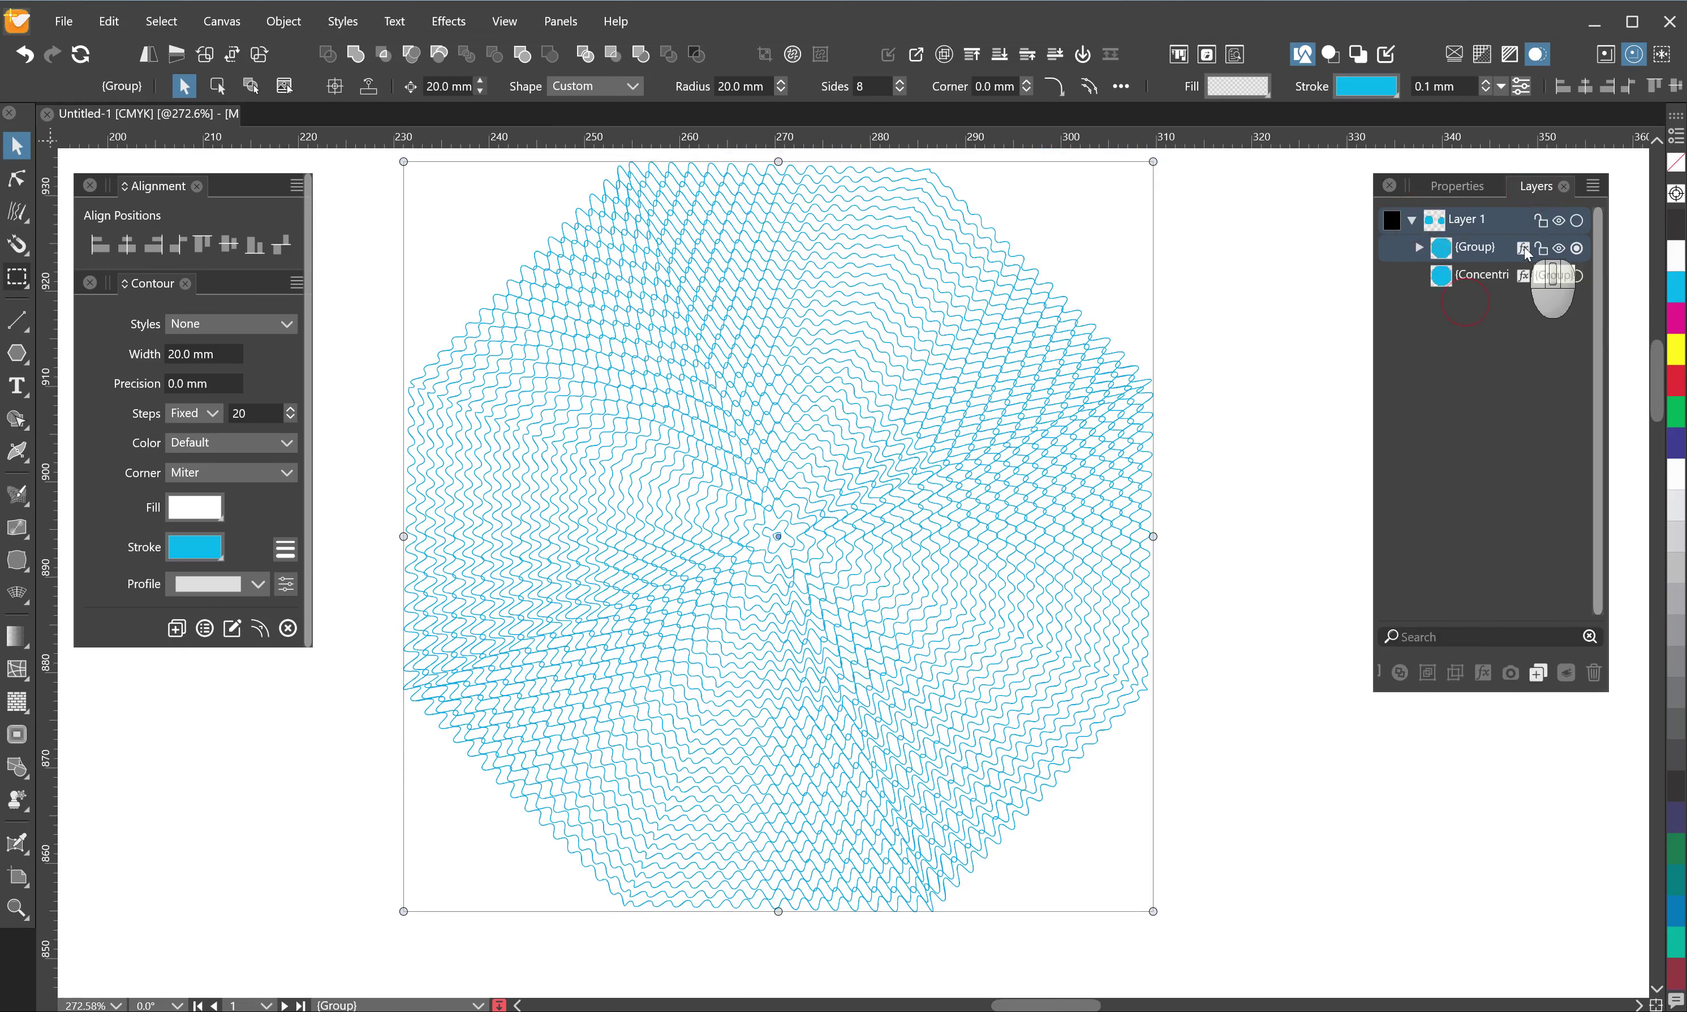
- Change the Outline Zigzag effect's profile to the shape with two lens-like bulges and apply it
click(1541, 395)
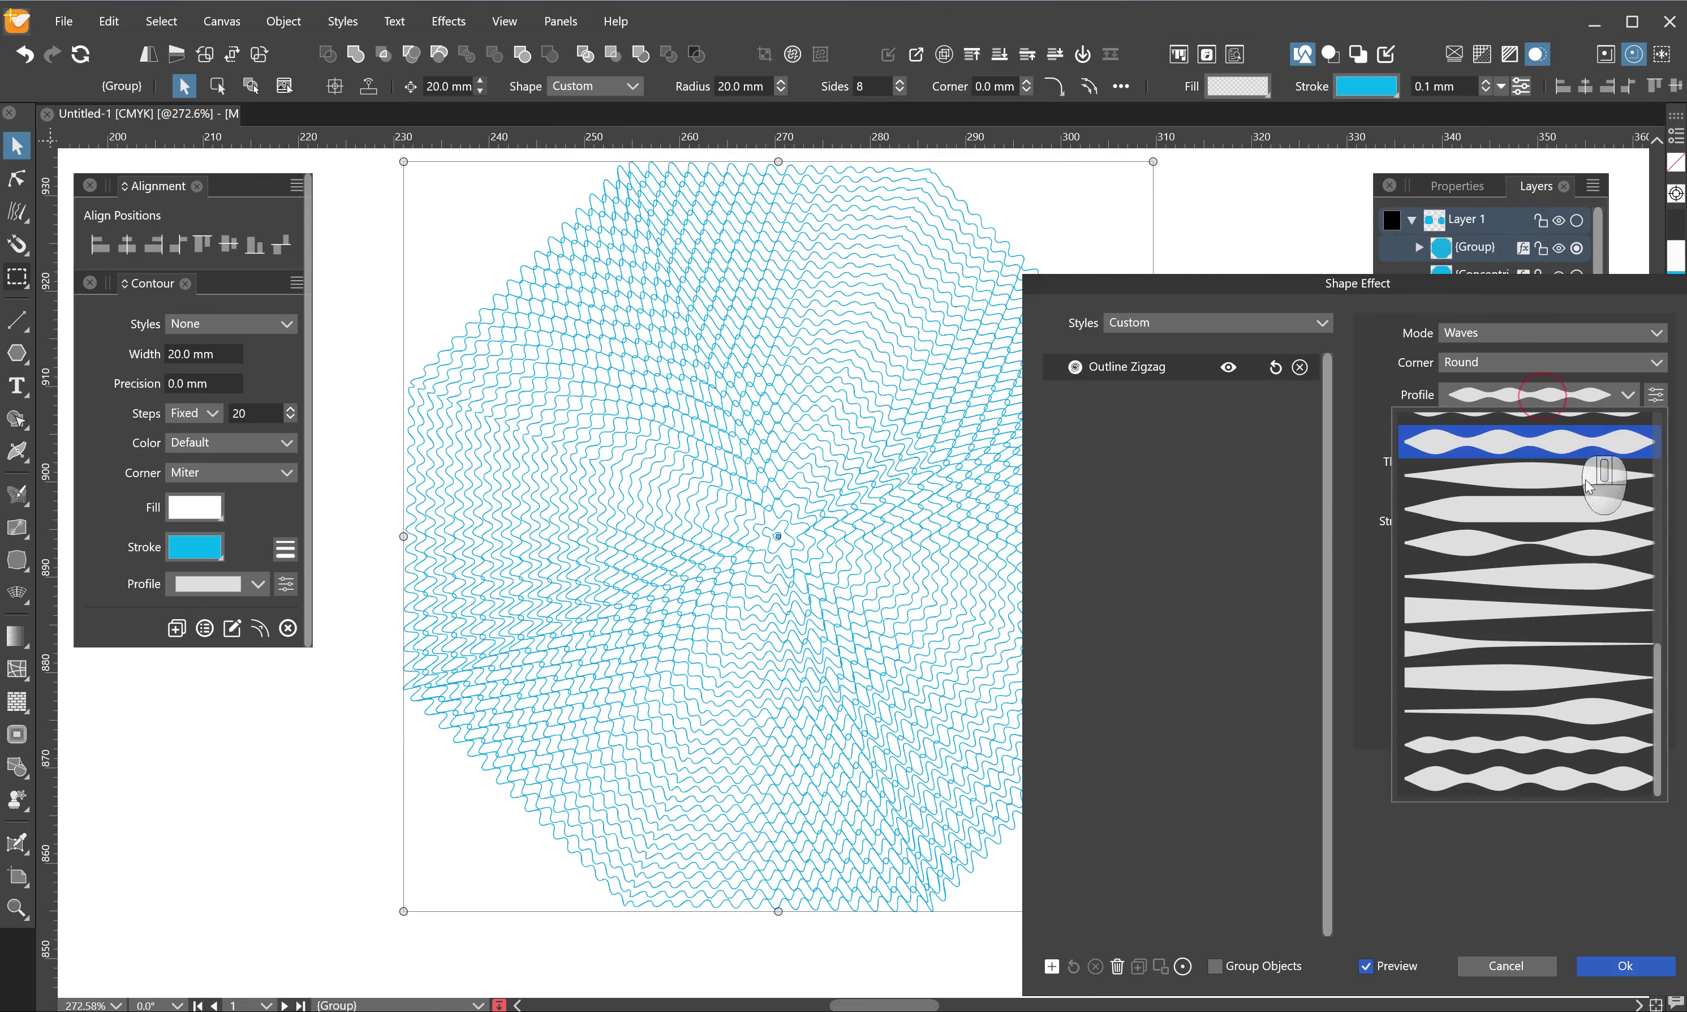
click(1551, 479)
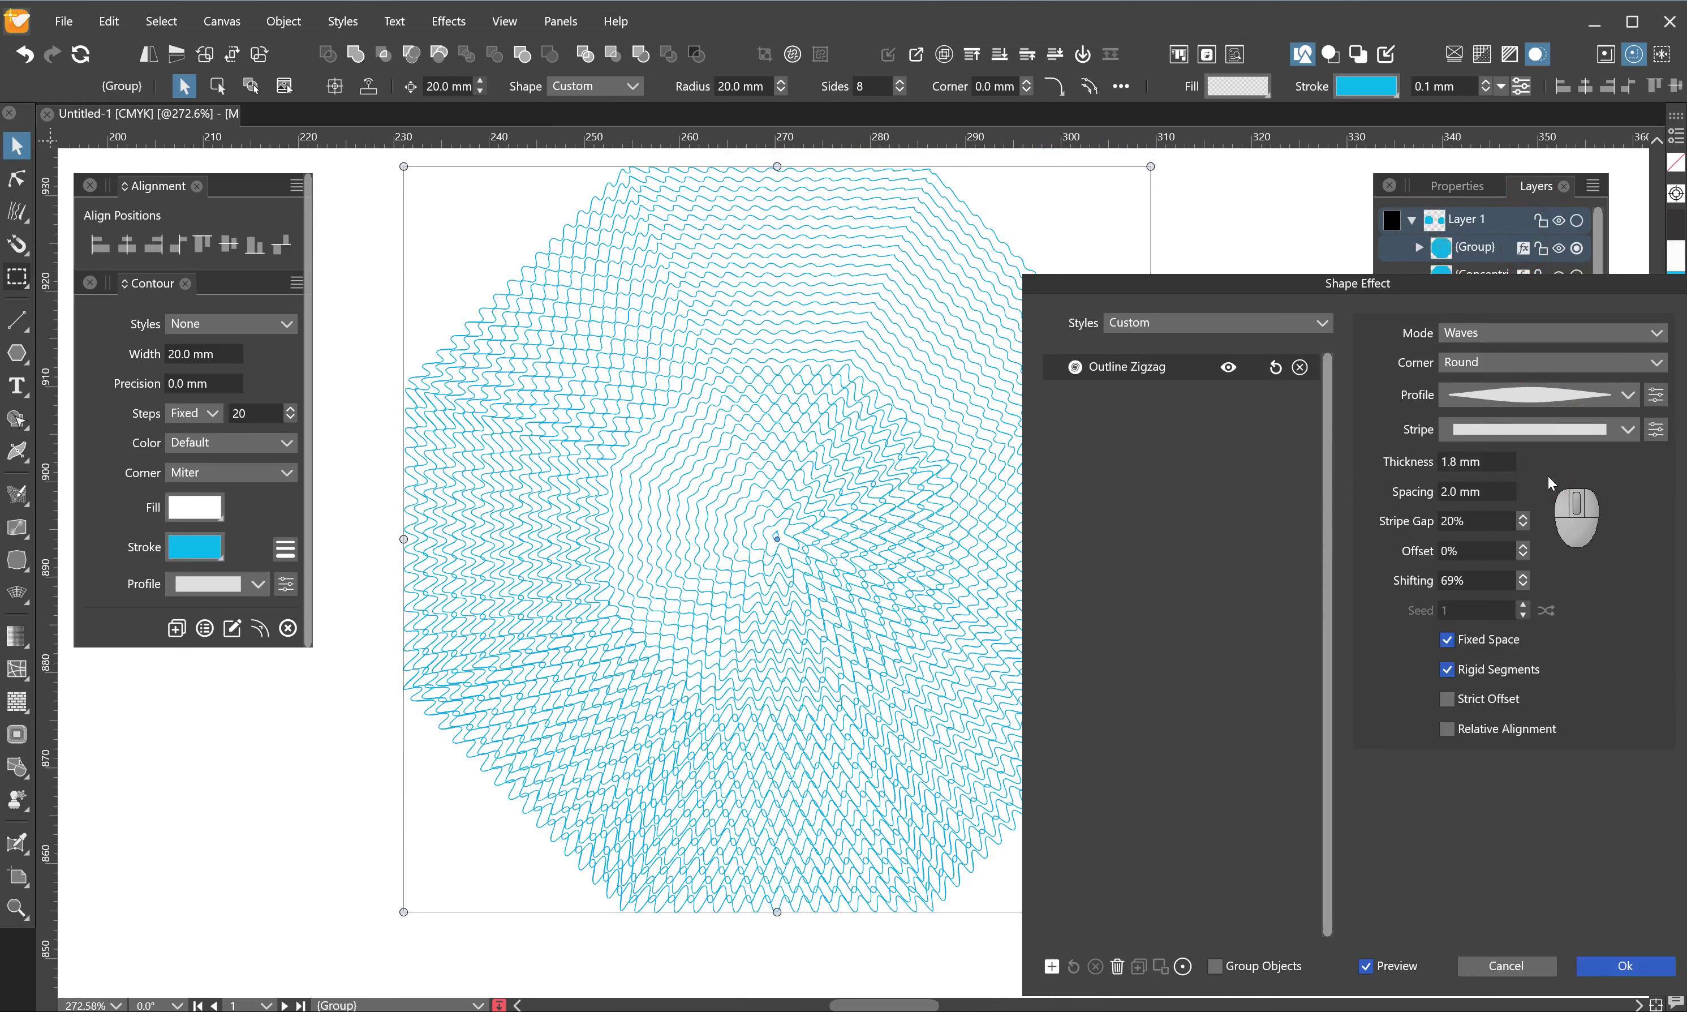
click(1572, 428)
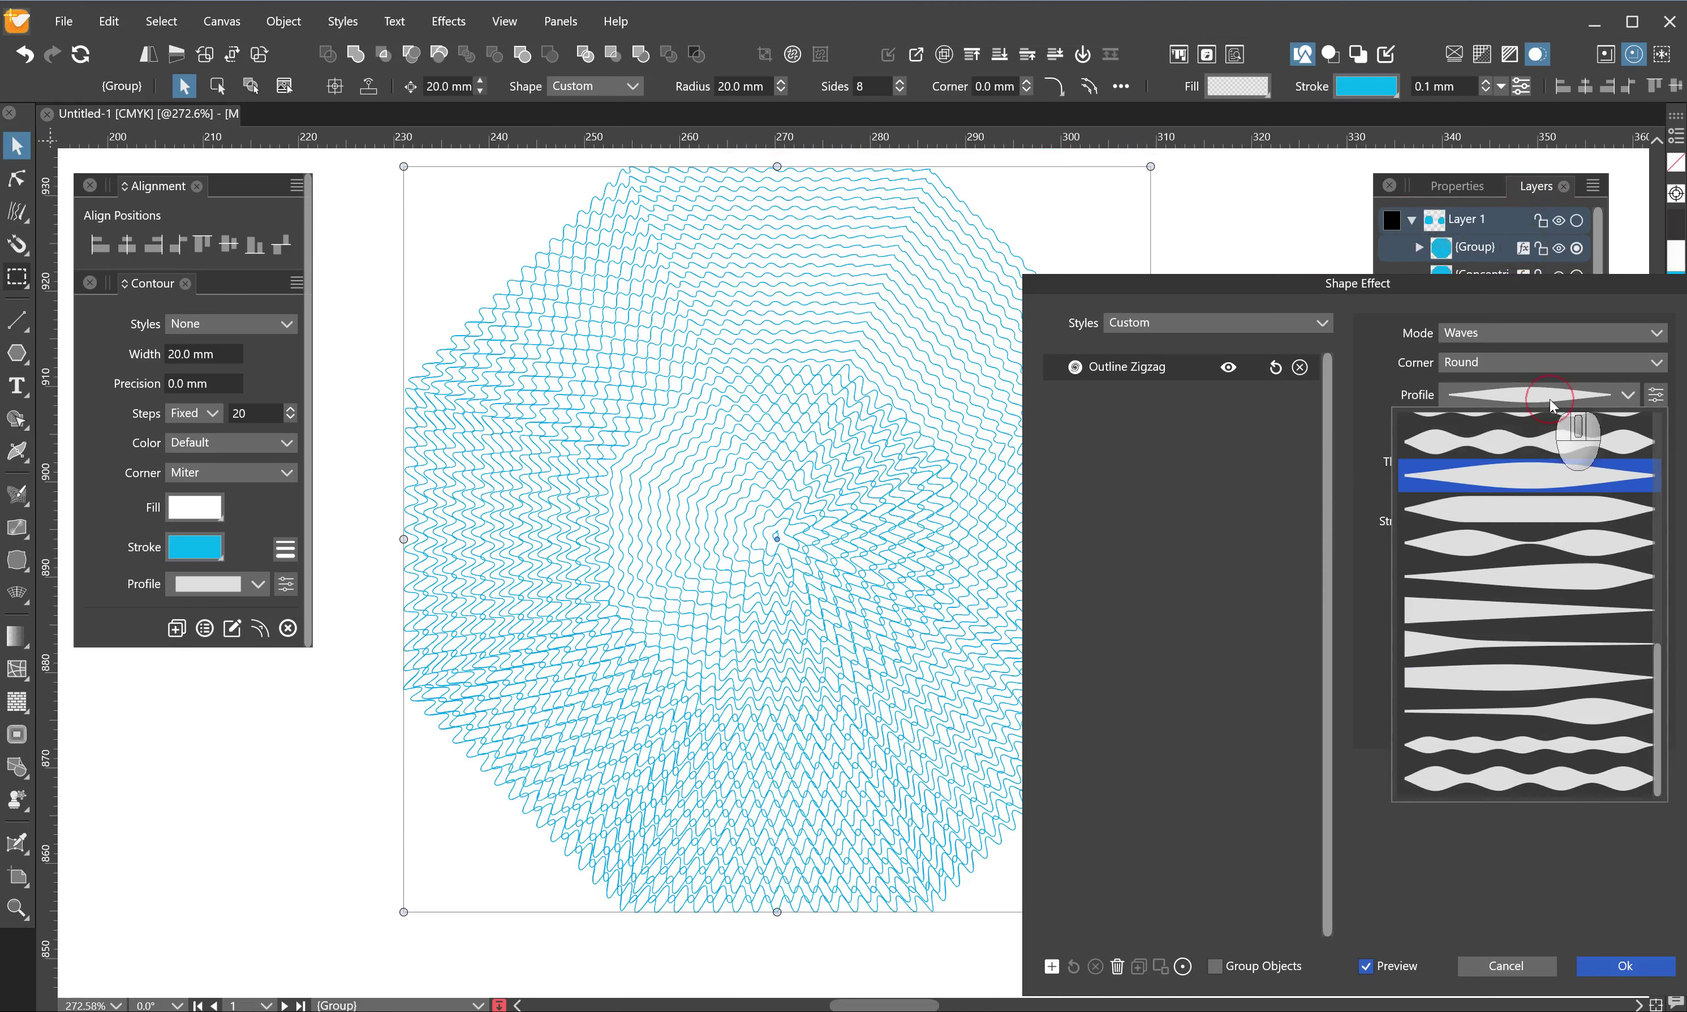
click(1566, 538)
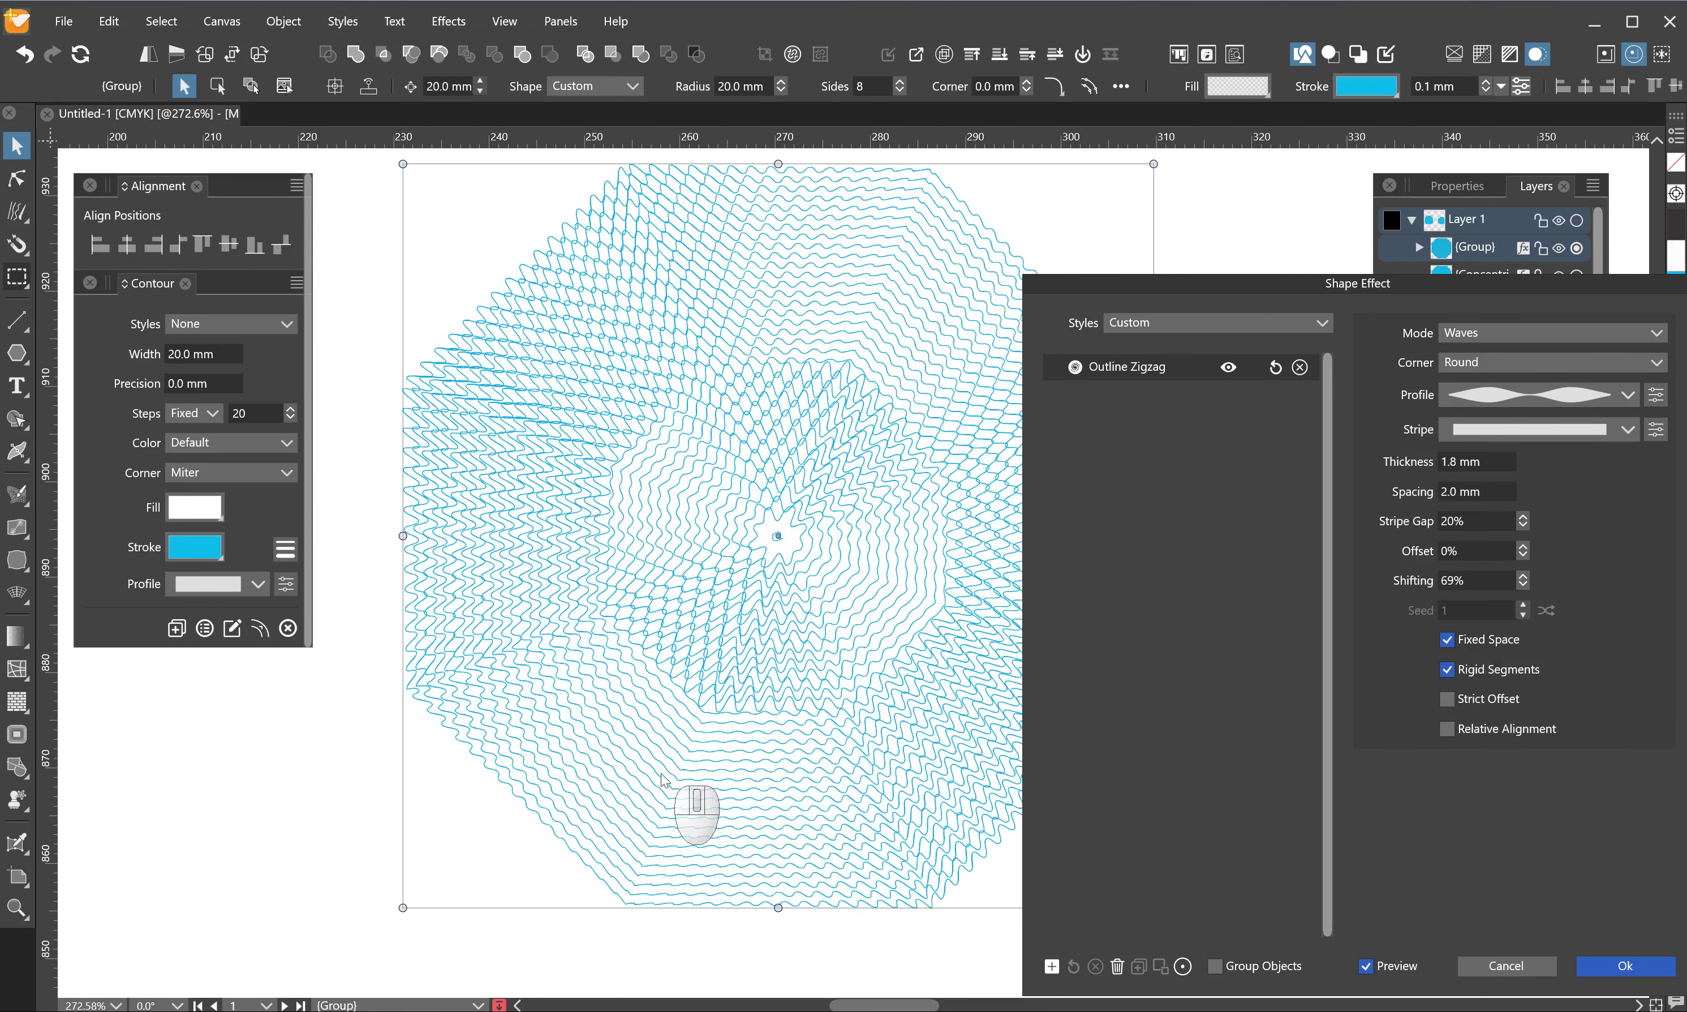
click(1622, 966)
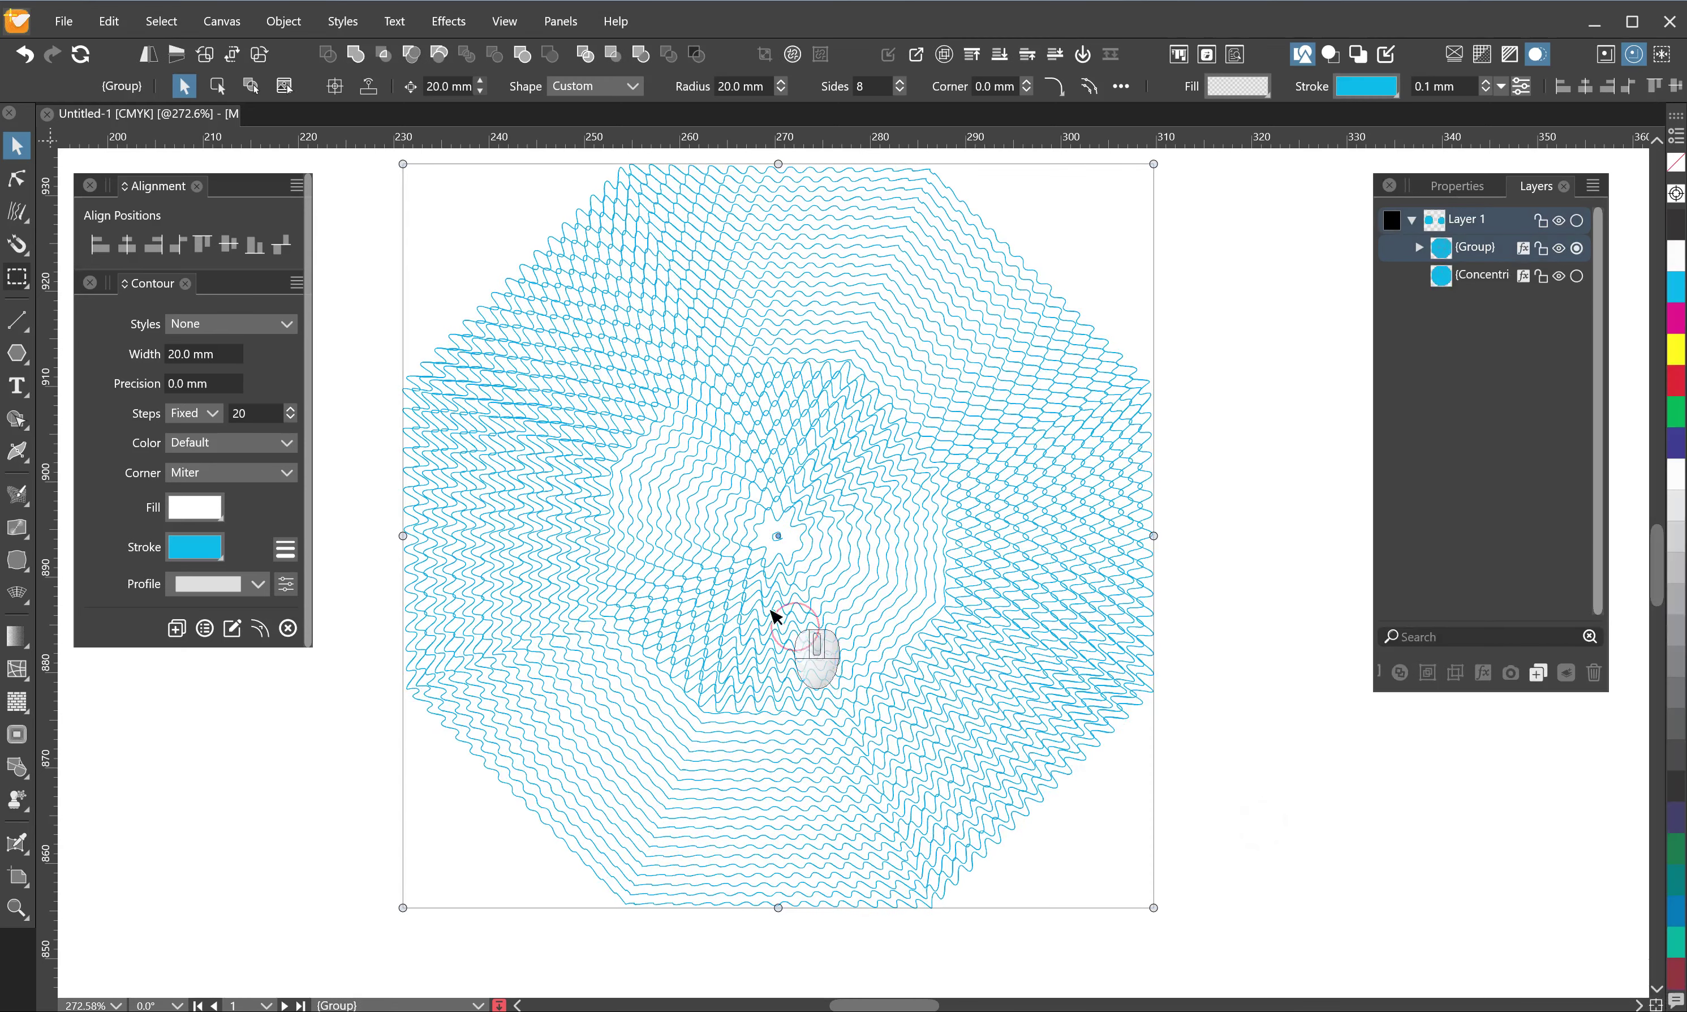
- Try the Bevel corner style on the octagon's contour, and set it back to Miter
ctrl+click(770, 550)
scroll(771, 550, up, 1)
scroll(772, 552, down, 2)
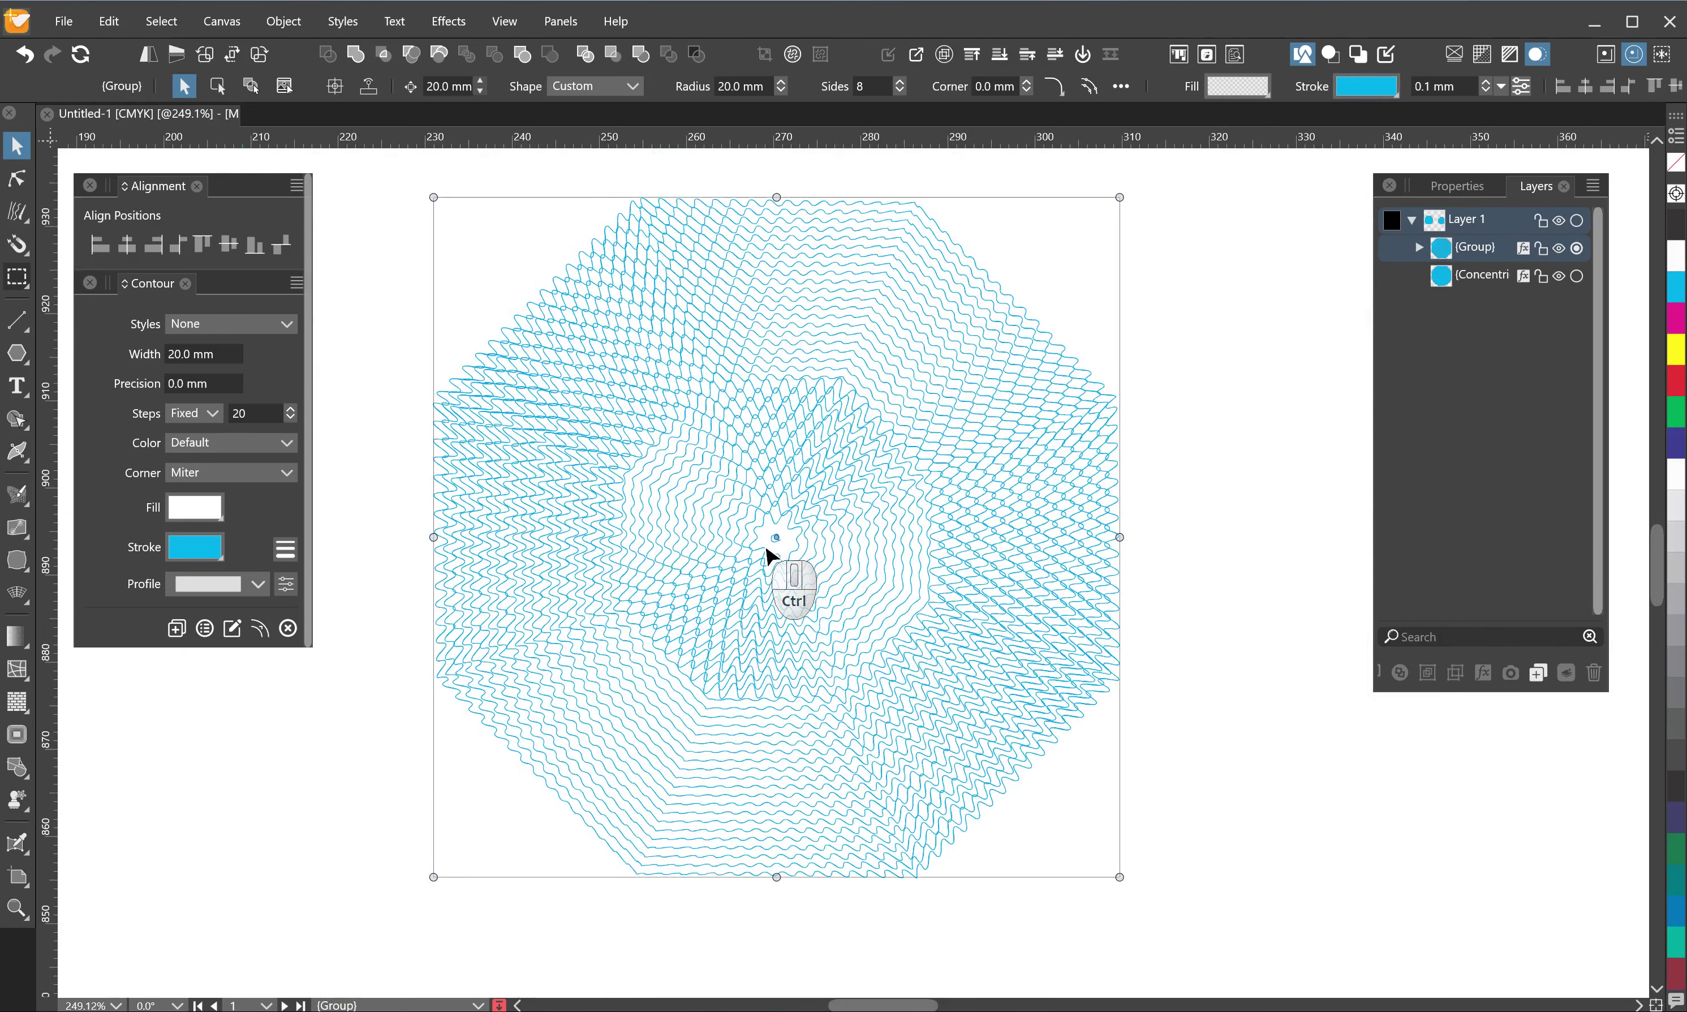
click(250, 474)
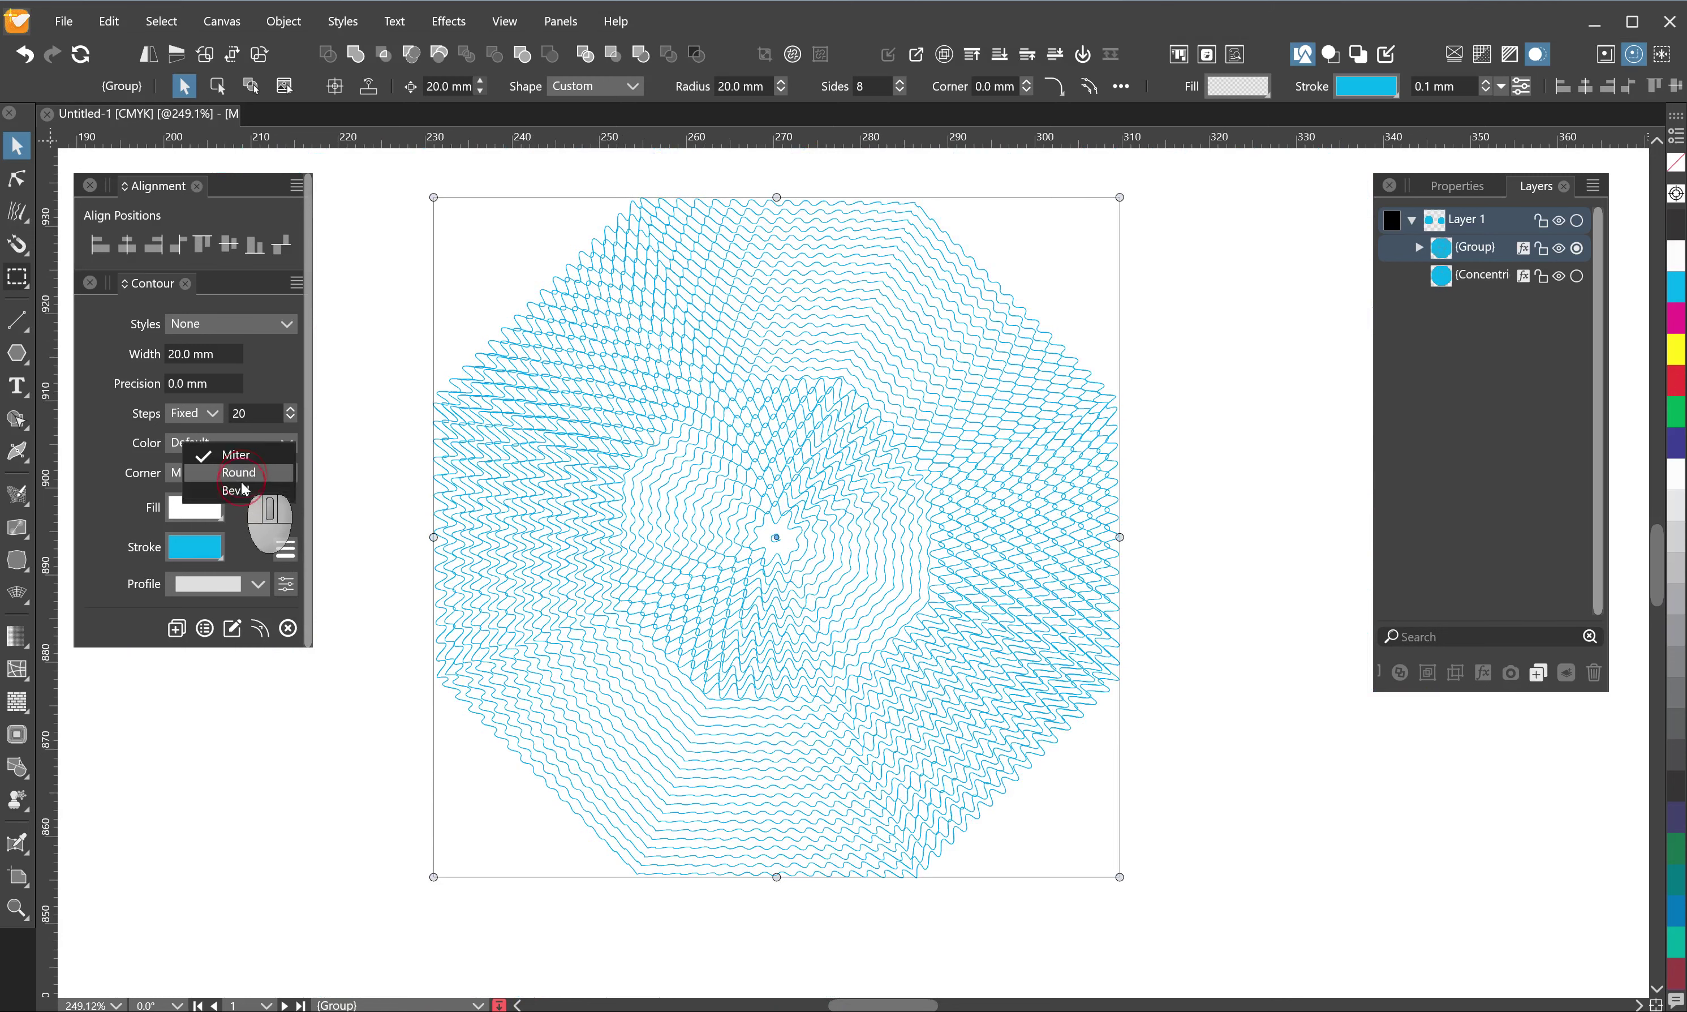
click(242, 479)
click(242, 483)
click(237, 490)
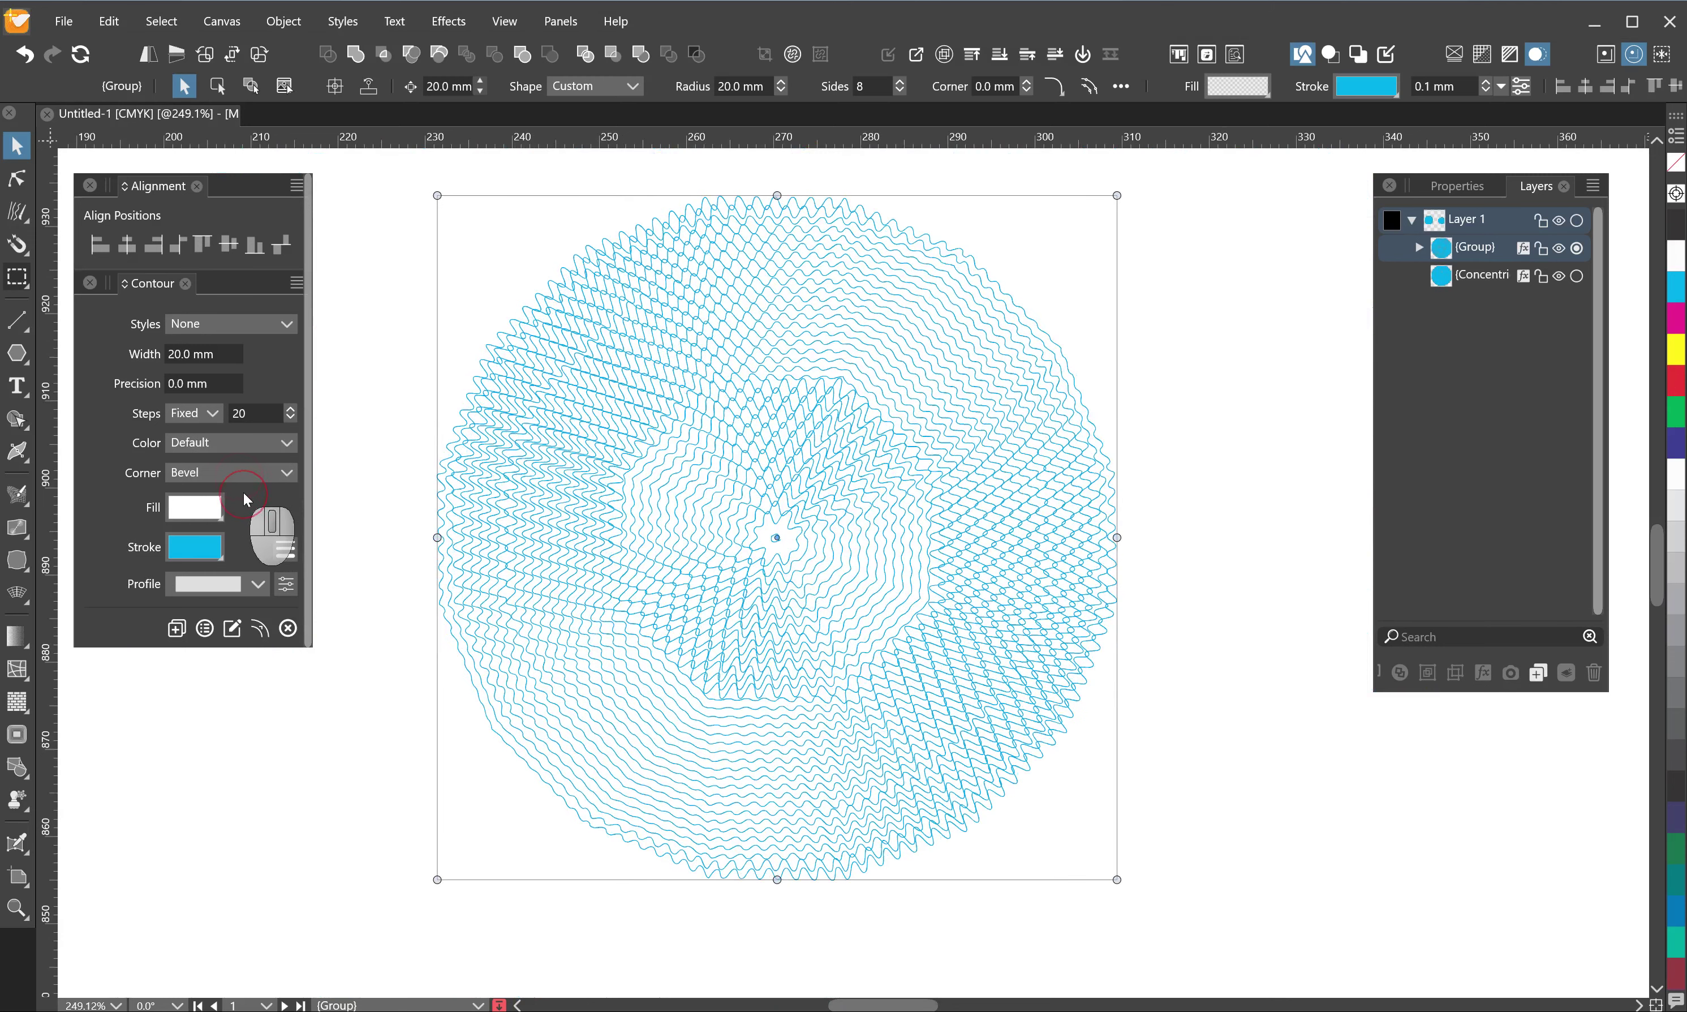
click(251, 474)
click(247, 455)
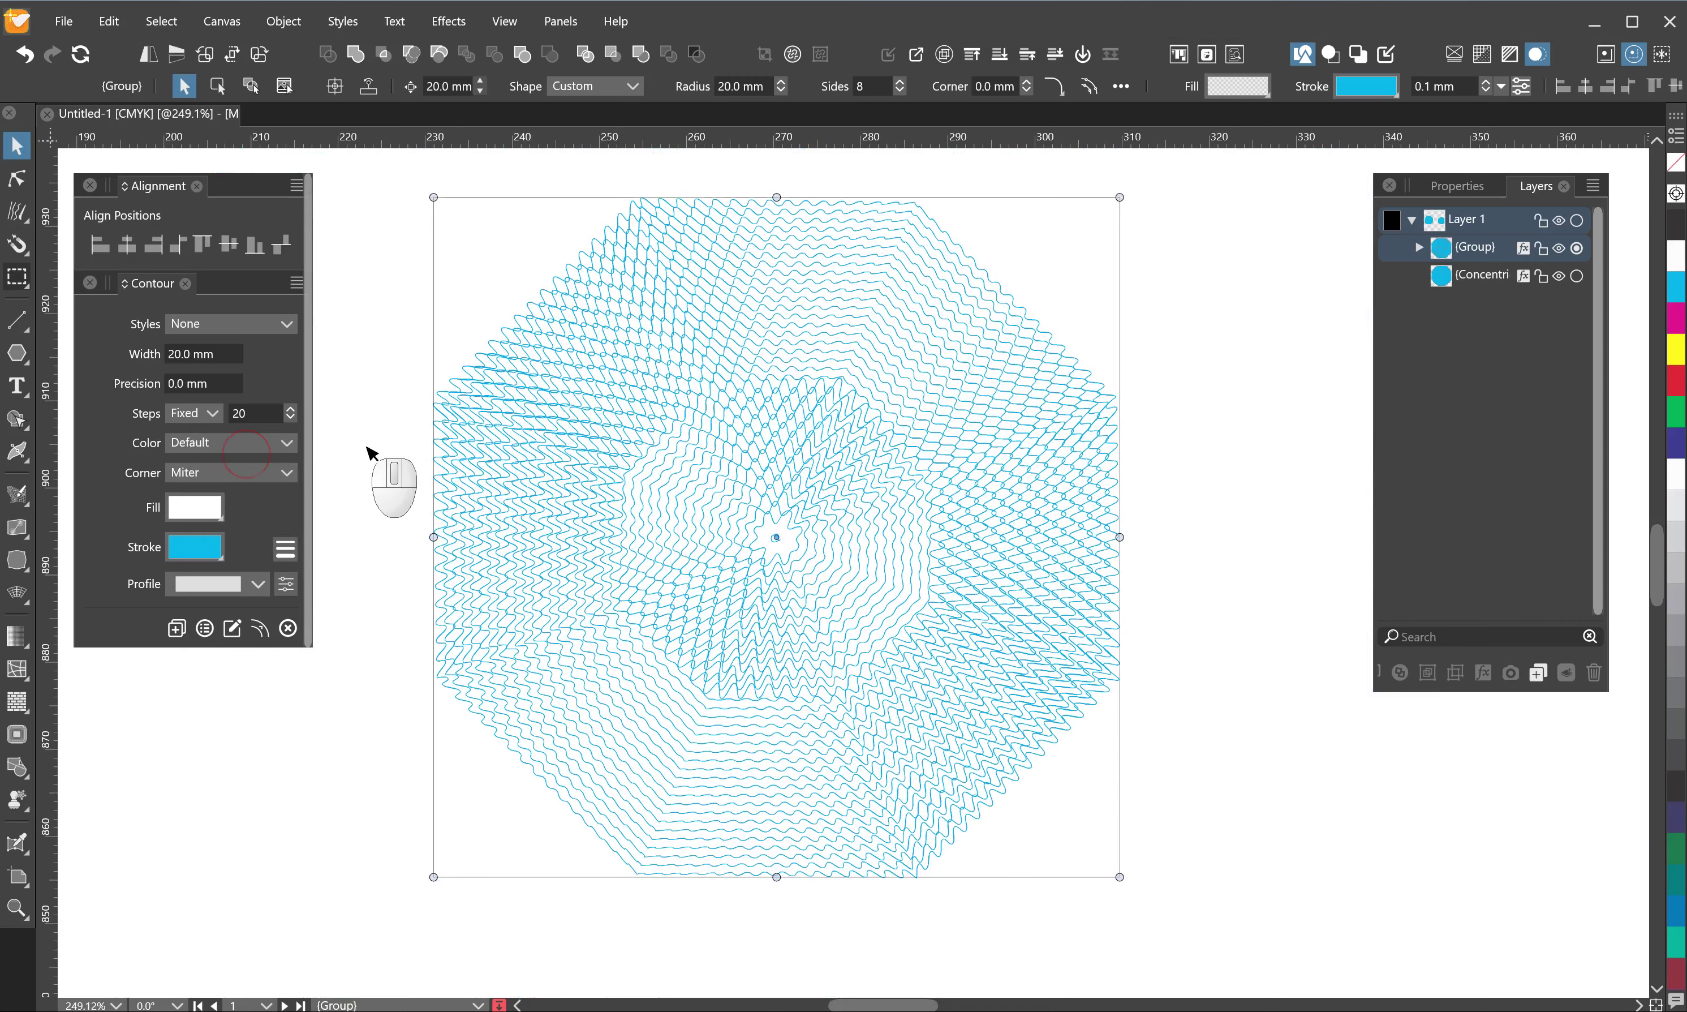
- Increase the number of sides of the contoured polygon to 10
click(870, 87)
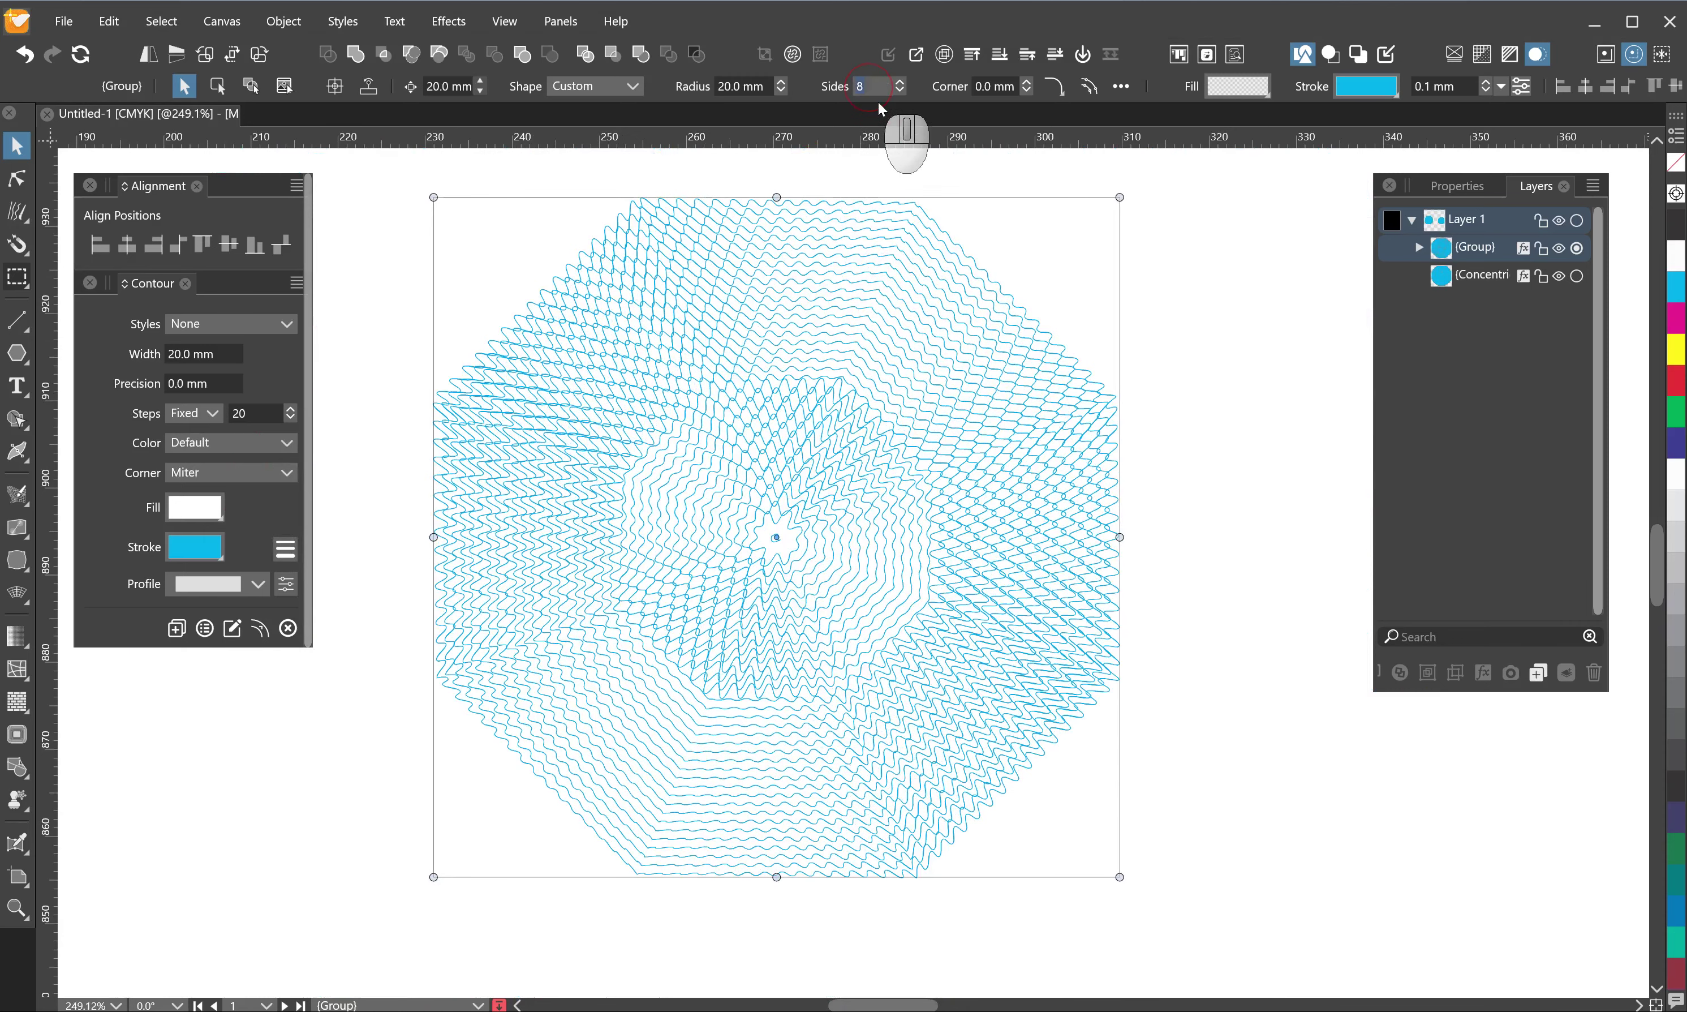
key(Down)
key(Down)
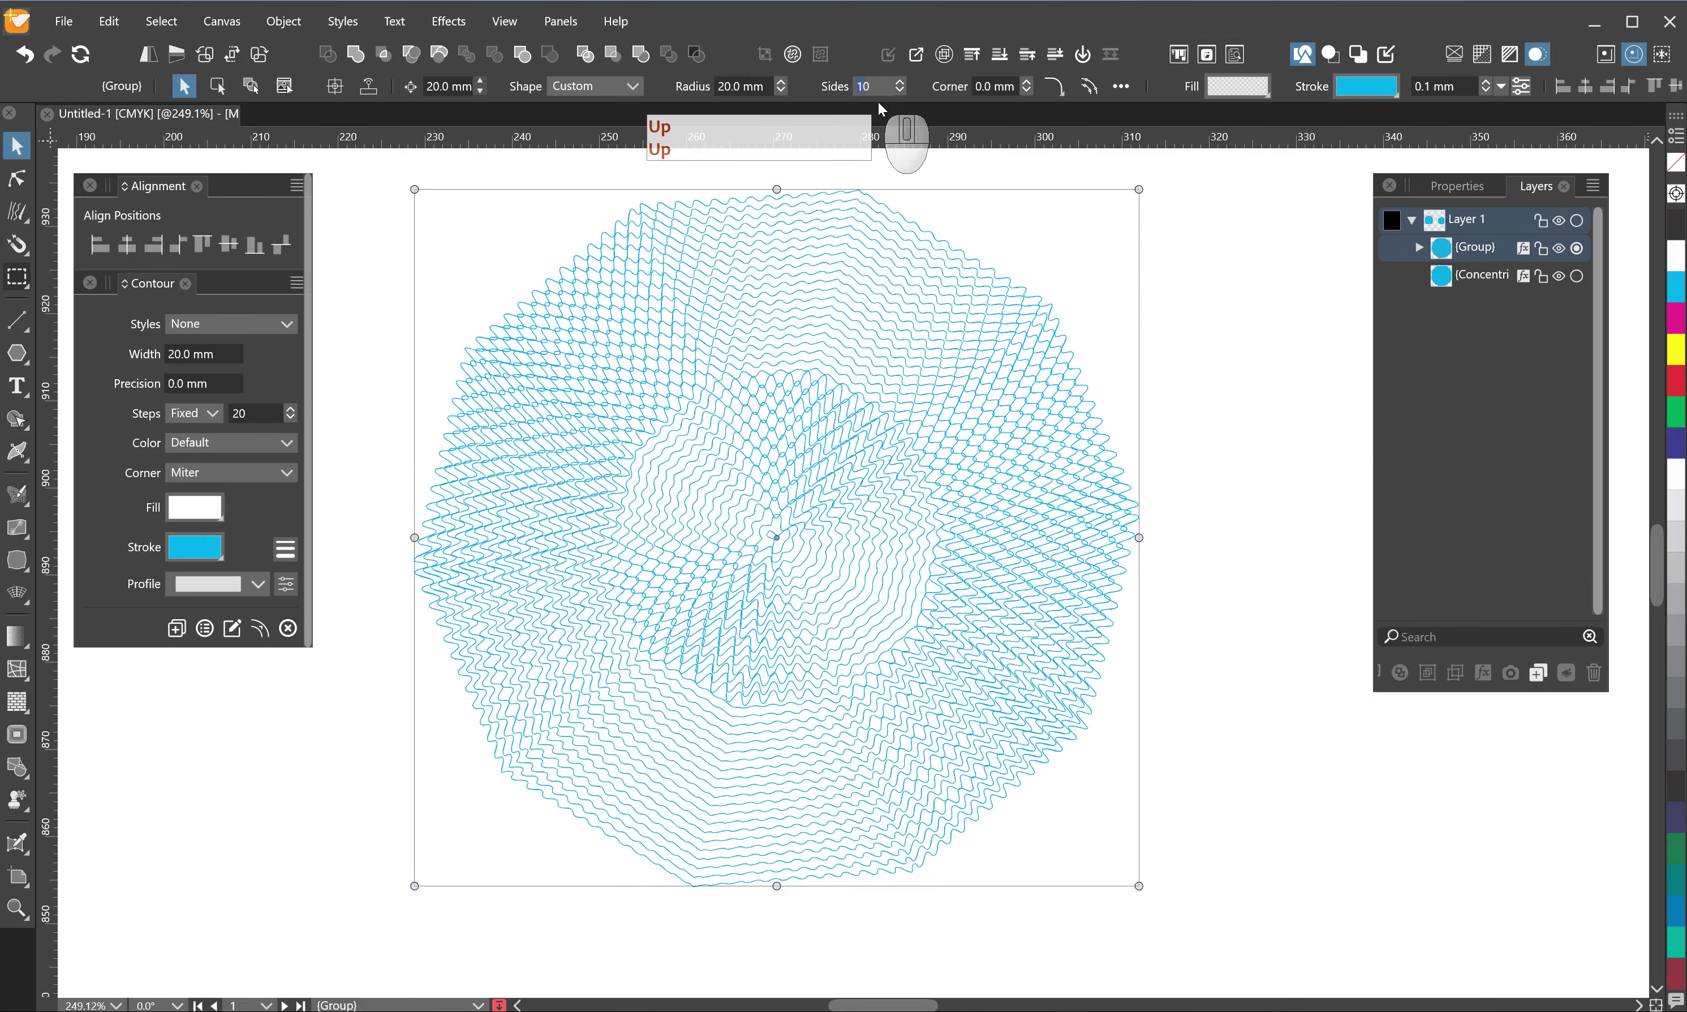
- Try different side counts down to 5 on the contoured polygon, and set its sides to 8
key(Up)
key(Up)
key(Down)
key(Down)
key(Down)
key(Down)
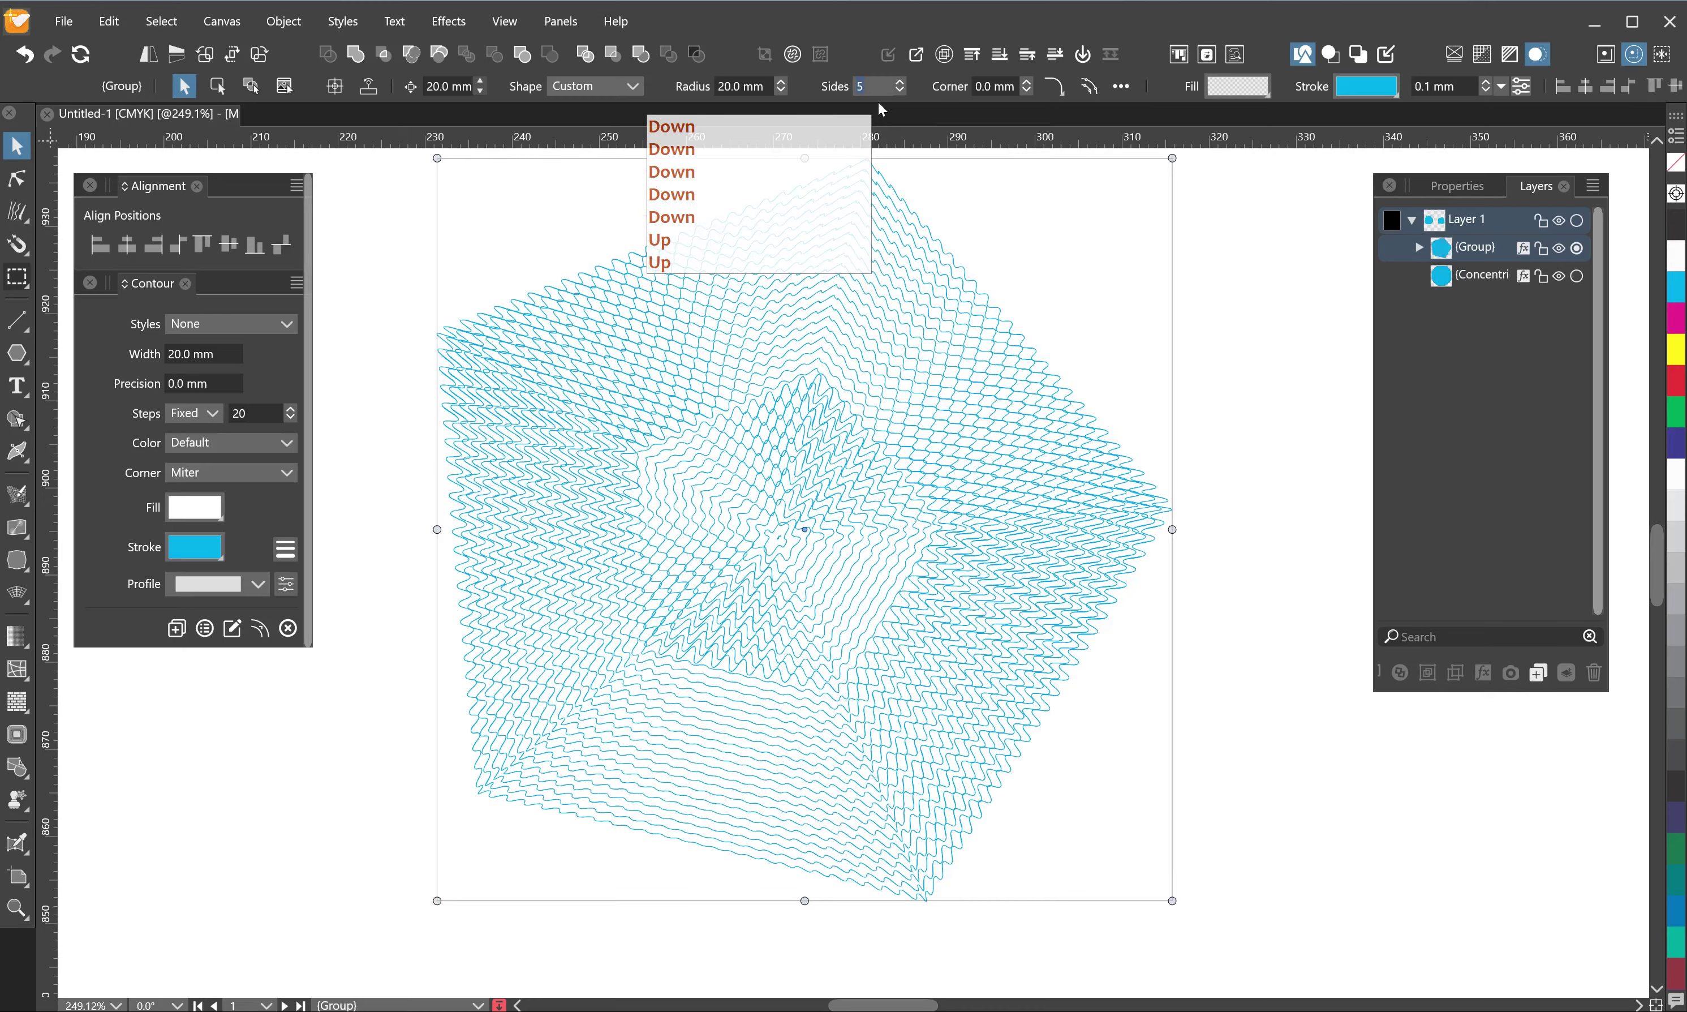
key(Down)
key(Up)
key(Up)
key(Up)
key(Up)
key(Up)
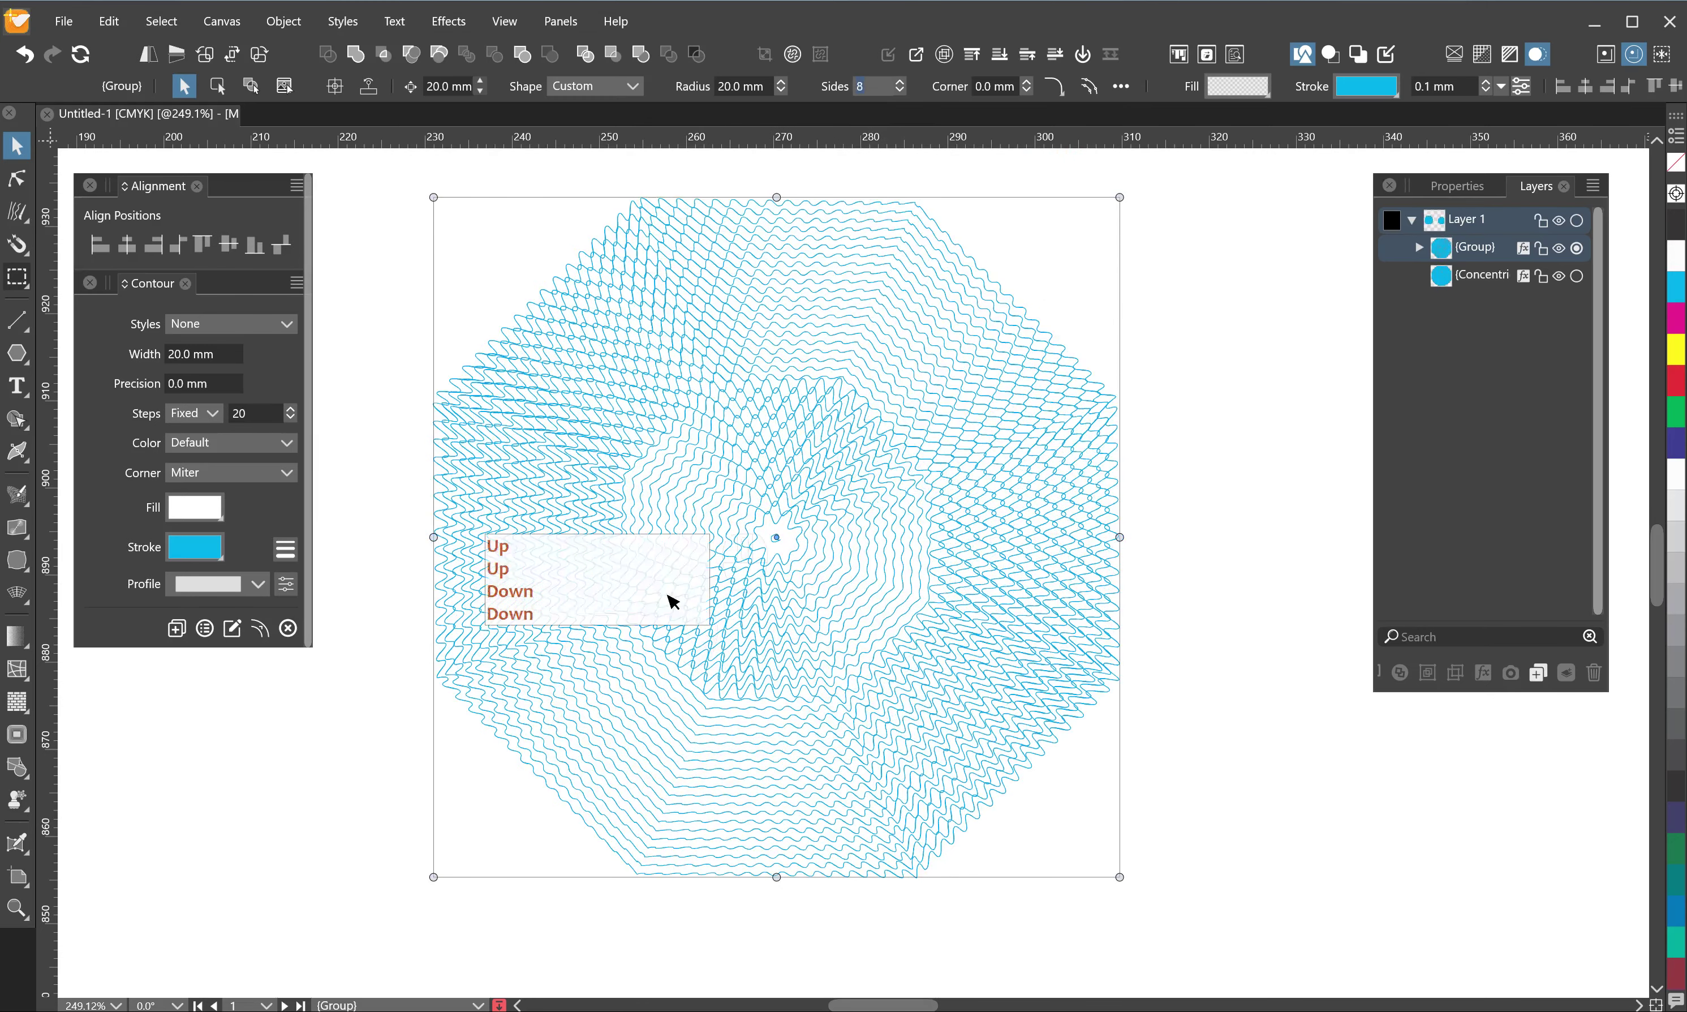
- Give the octagon's contour lines a plain solid stroke 0.35 mm wide
click(401, 720)
click(602, 664)
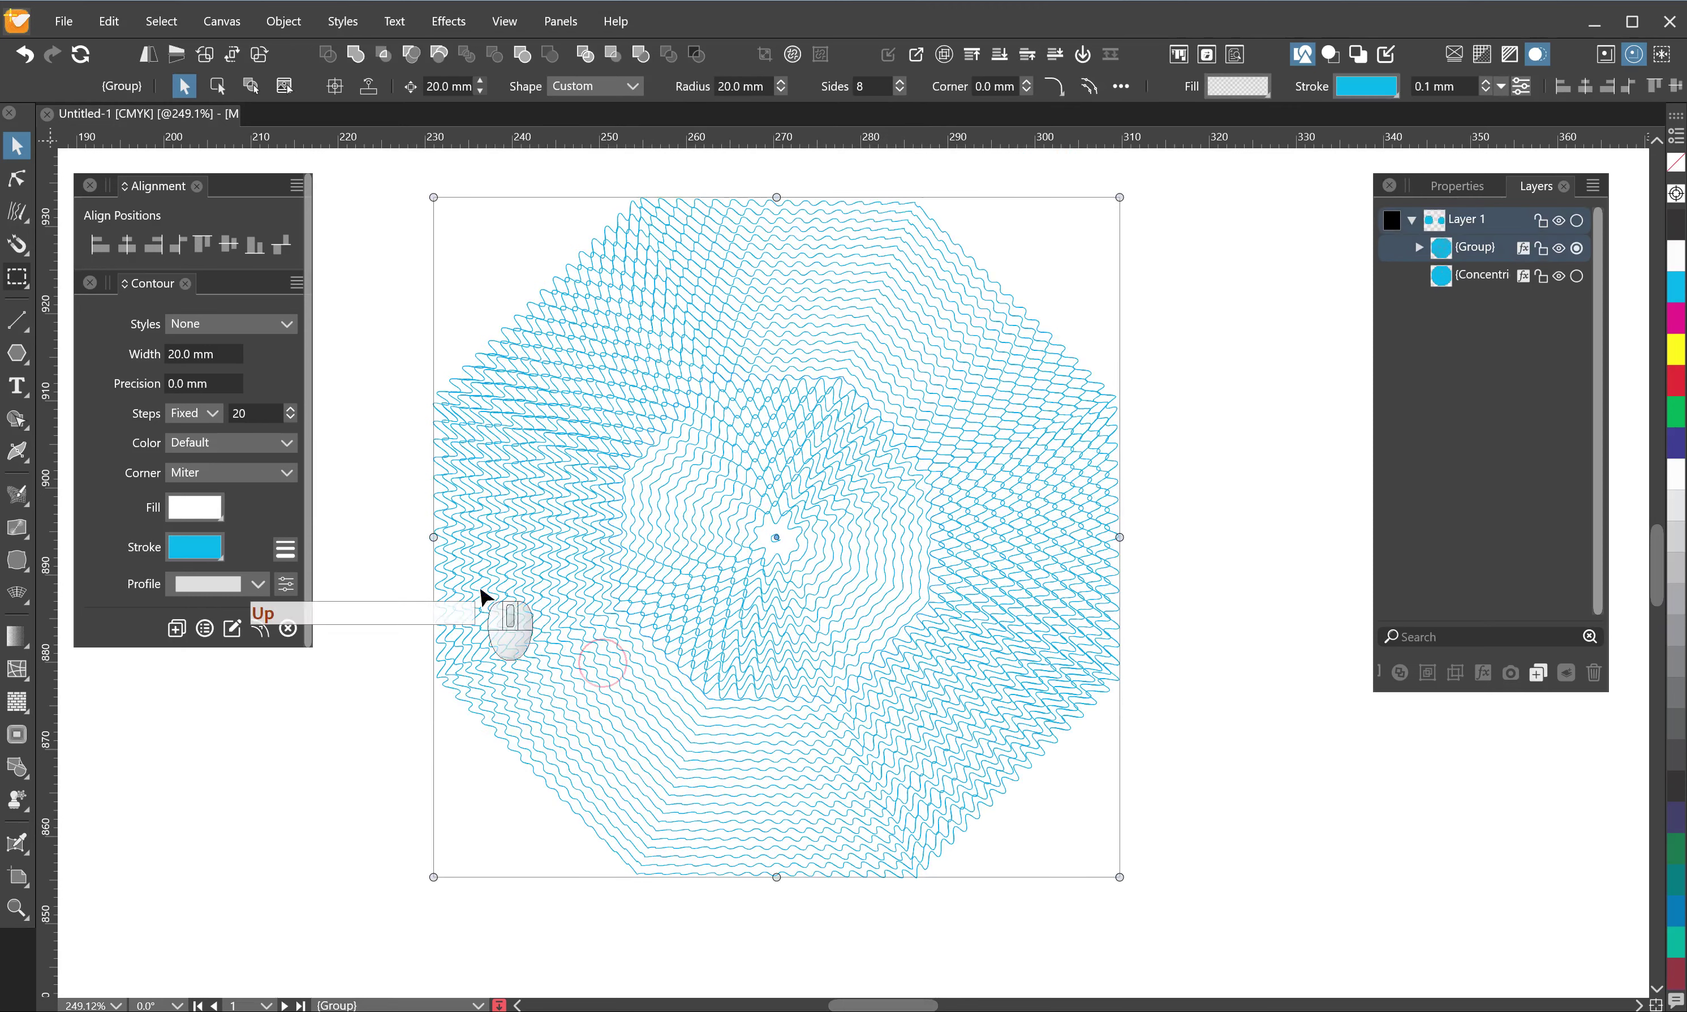
click(285, 549)
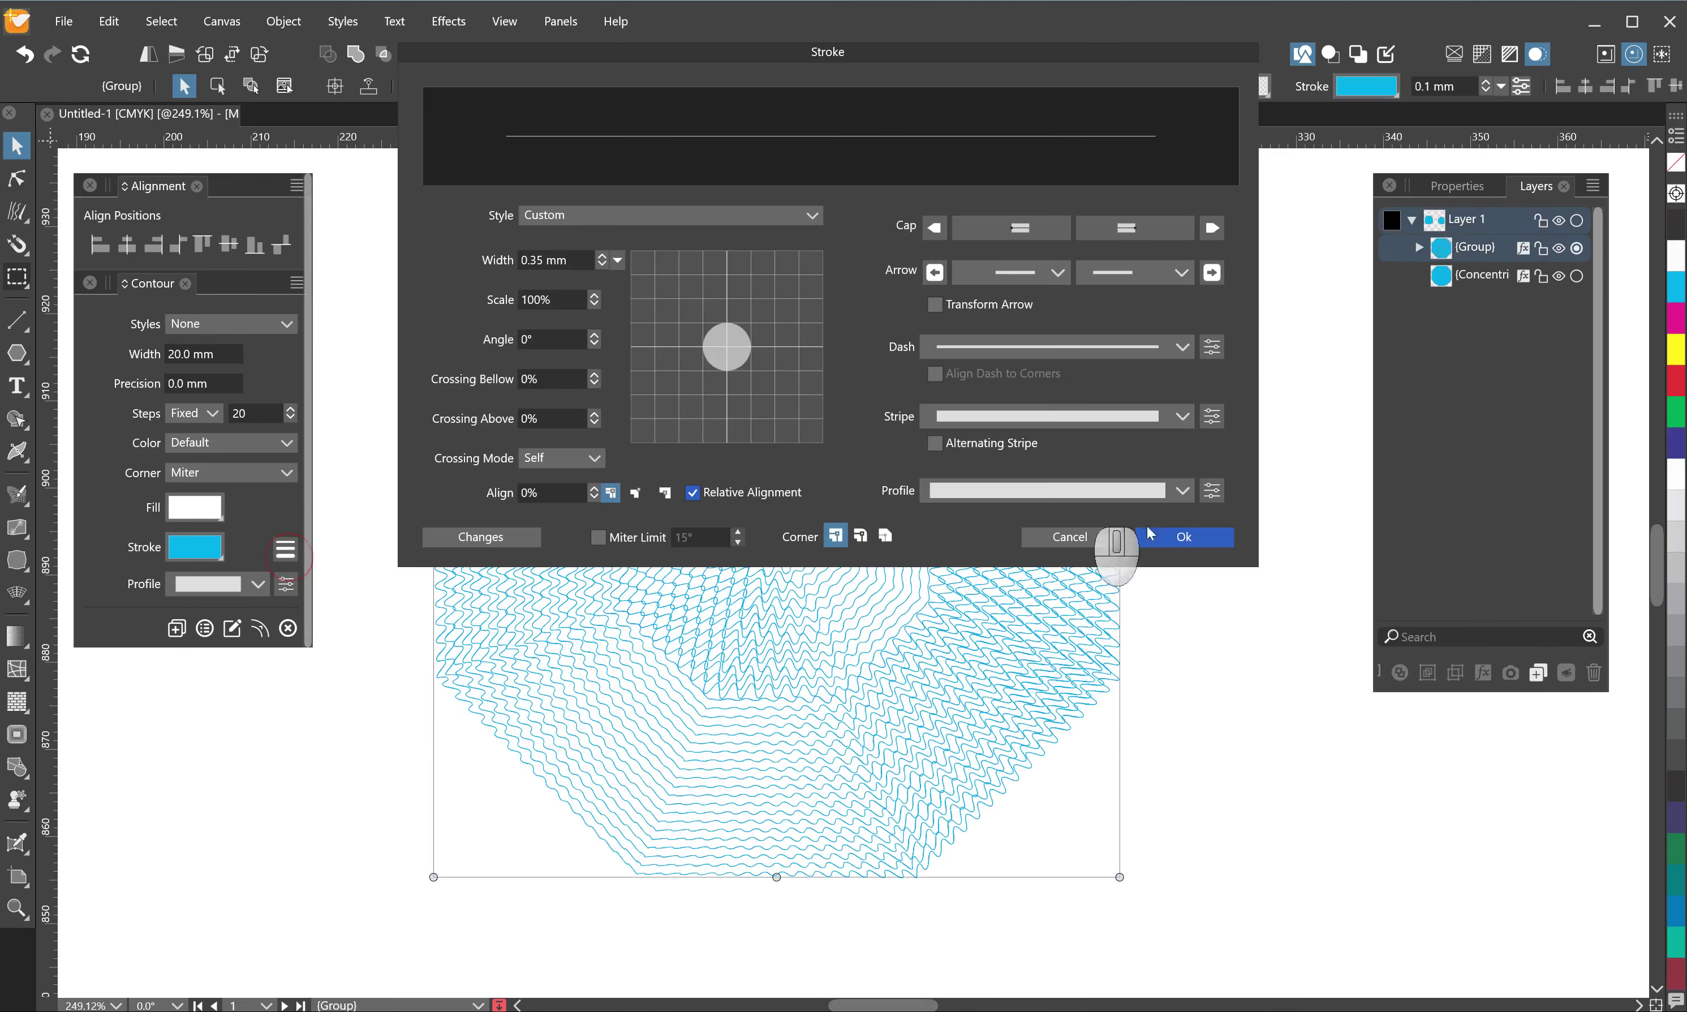
click(1184, 537)
click(1188, 562)
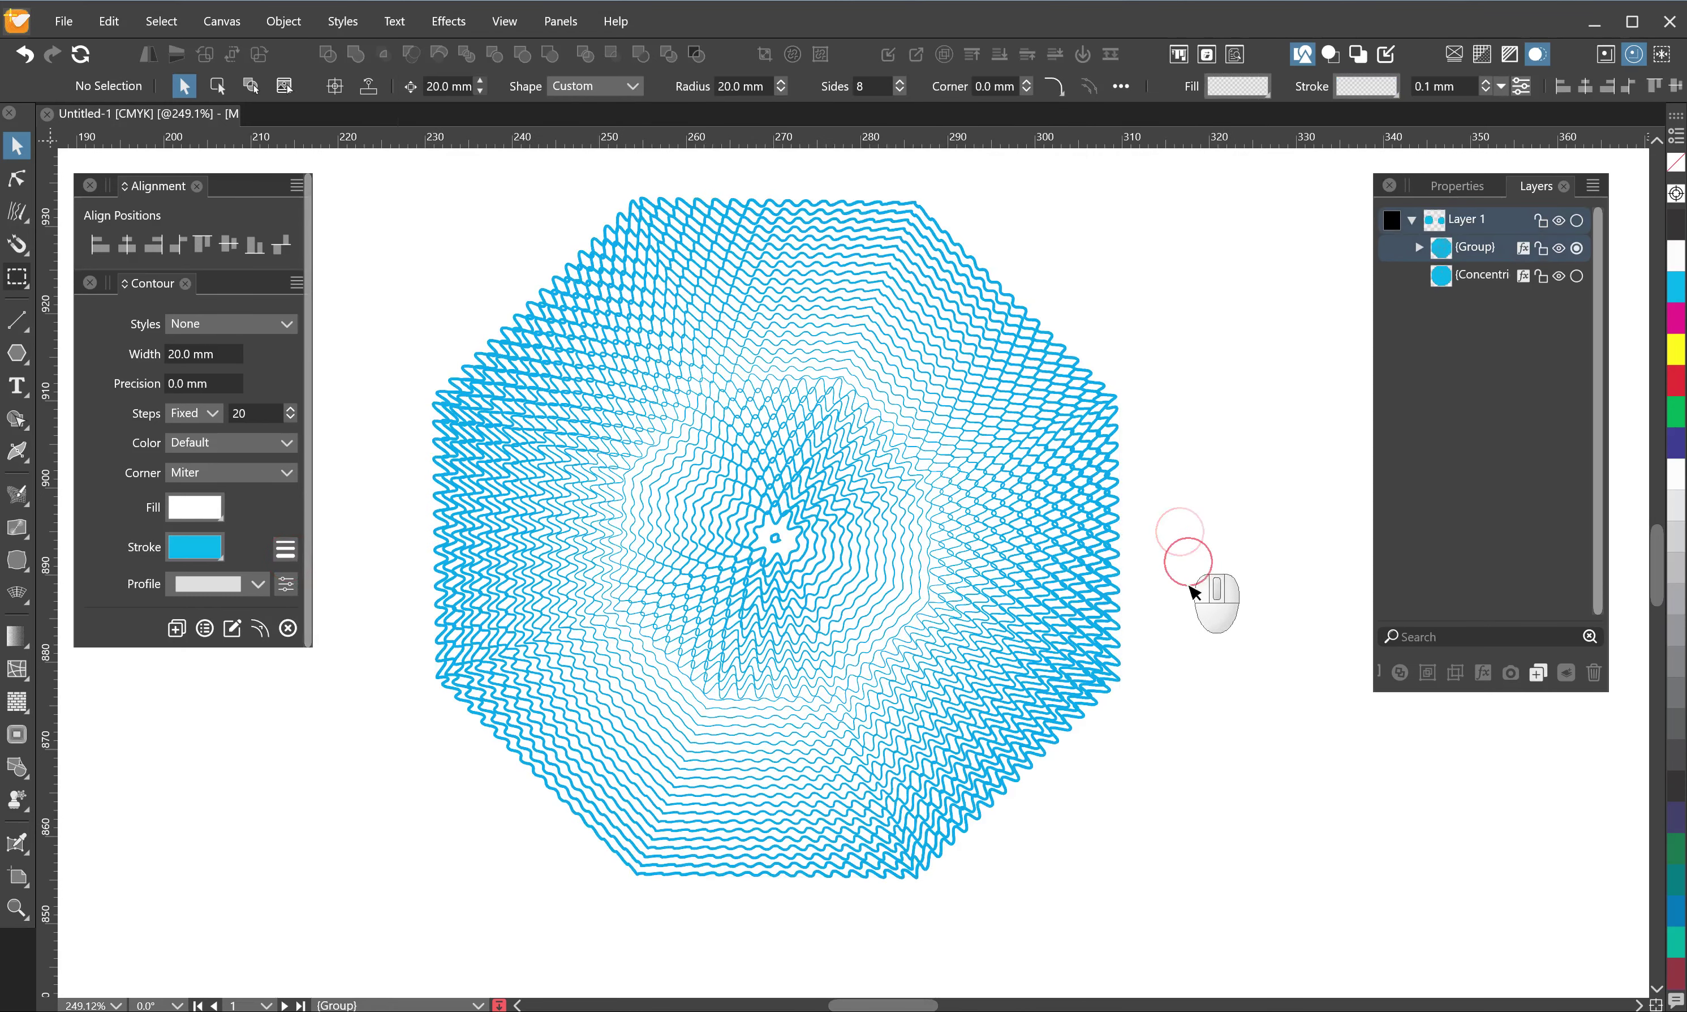
click(1033, 609)
scroll(1034, 588, up, 4)
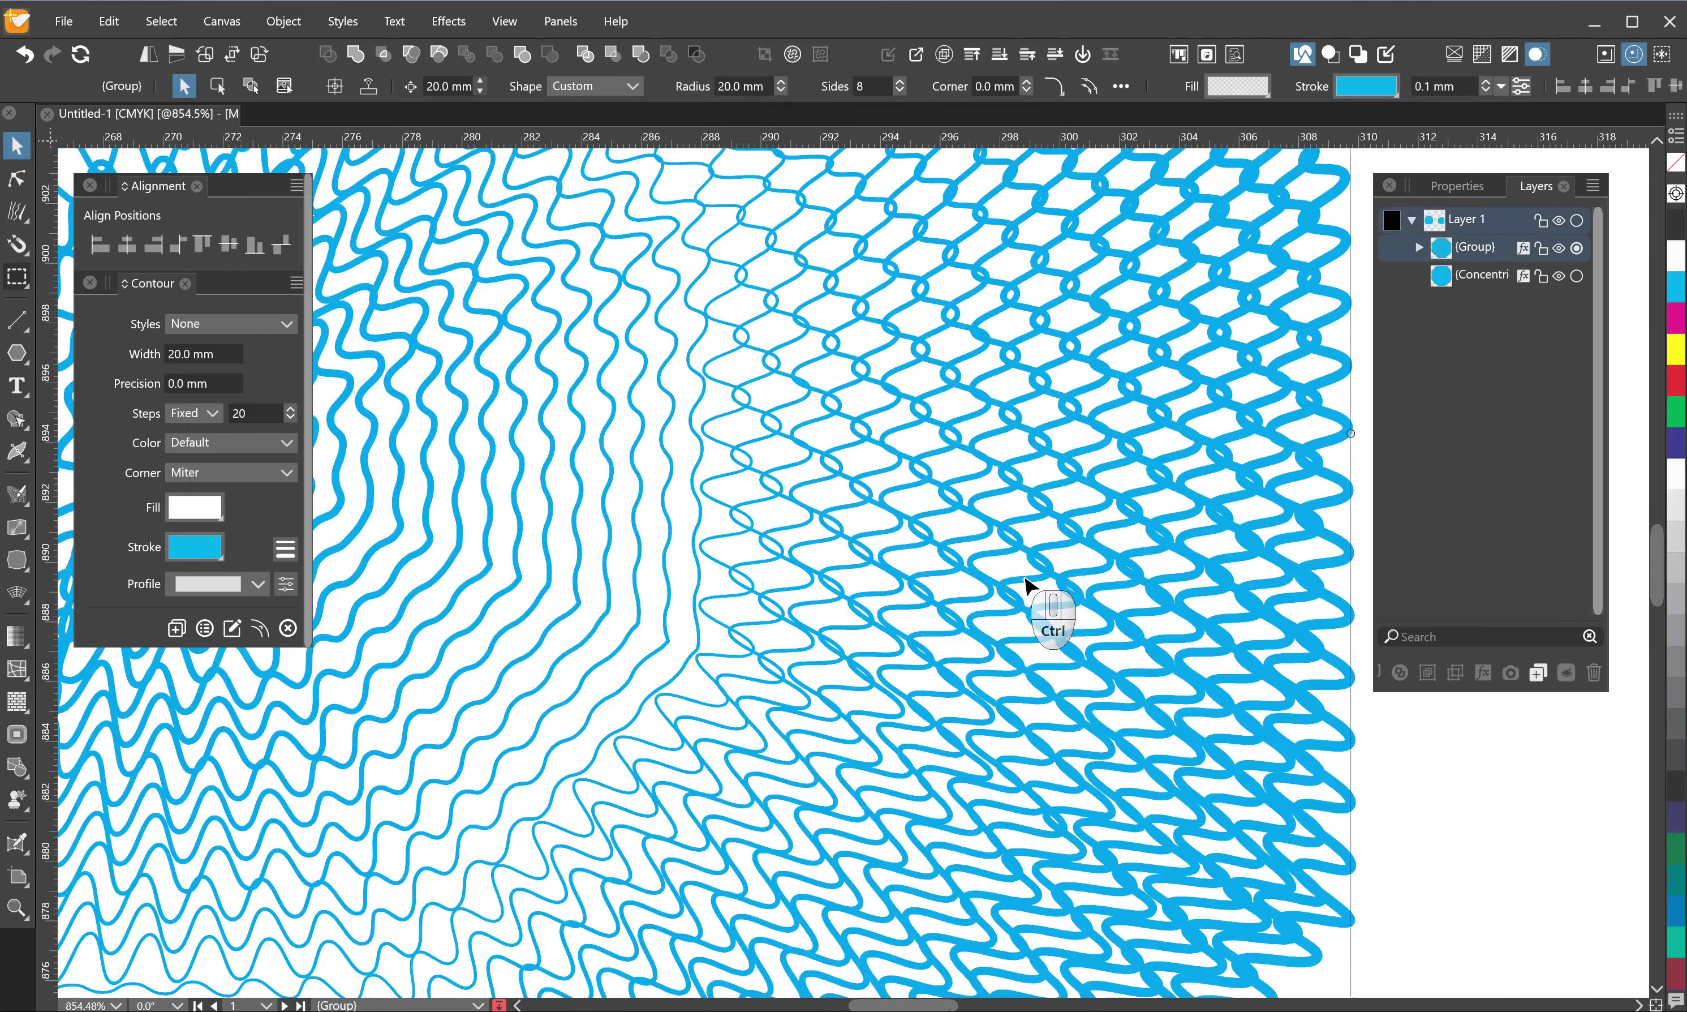
scroll(1027, 585, down, 2)
scroll(1026, 581, down, 3)
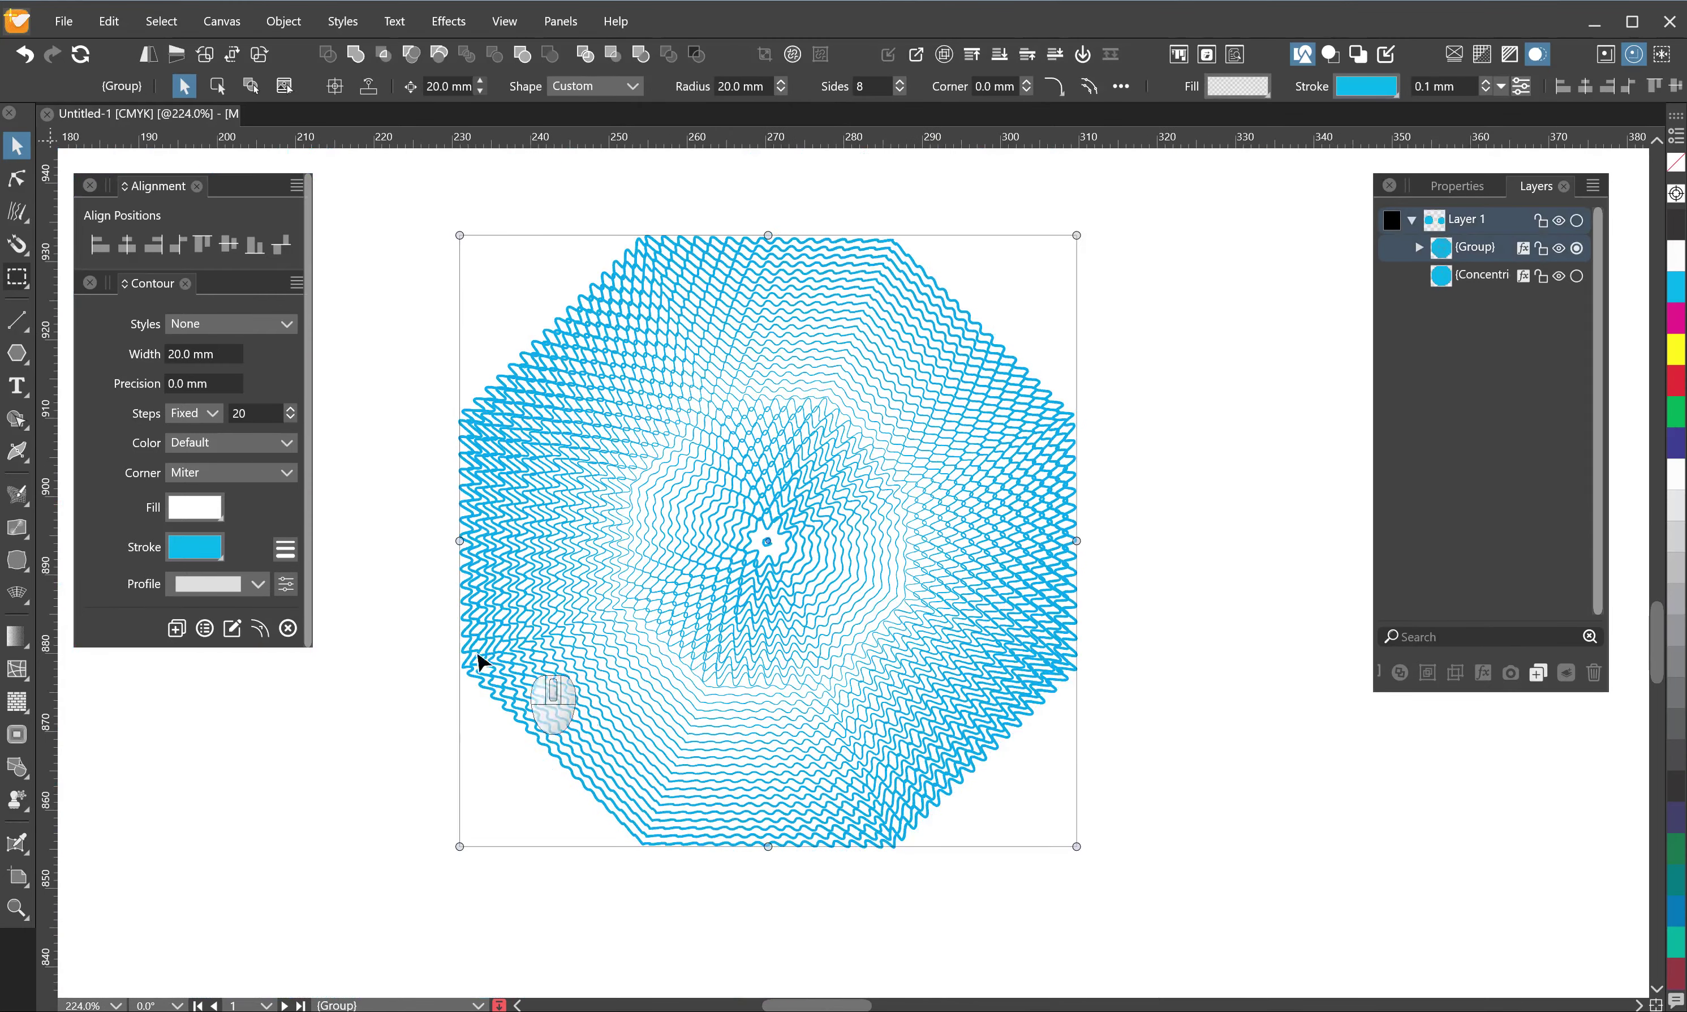
- Apply the multicolour gradient preset with green in the middle and magenta and orange at opposite ends to the contour's stroke
click(364, 667)
click(551, 660)
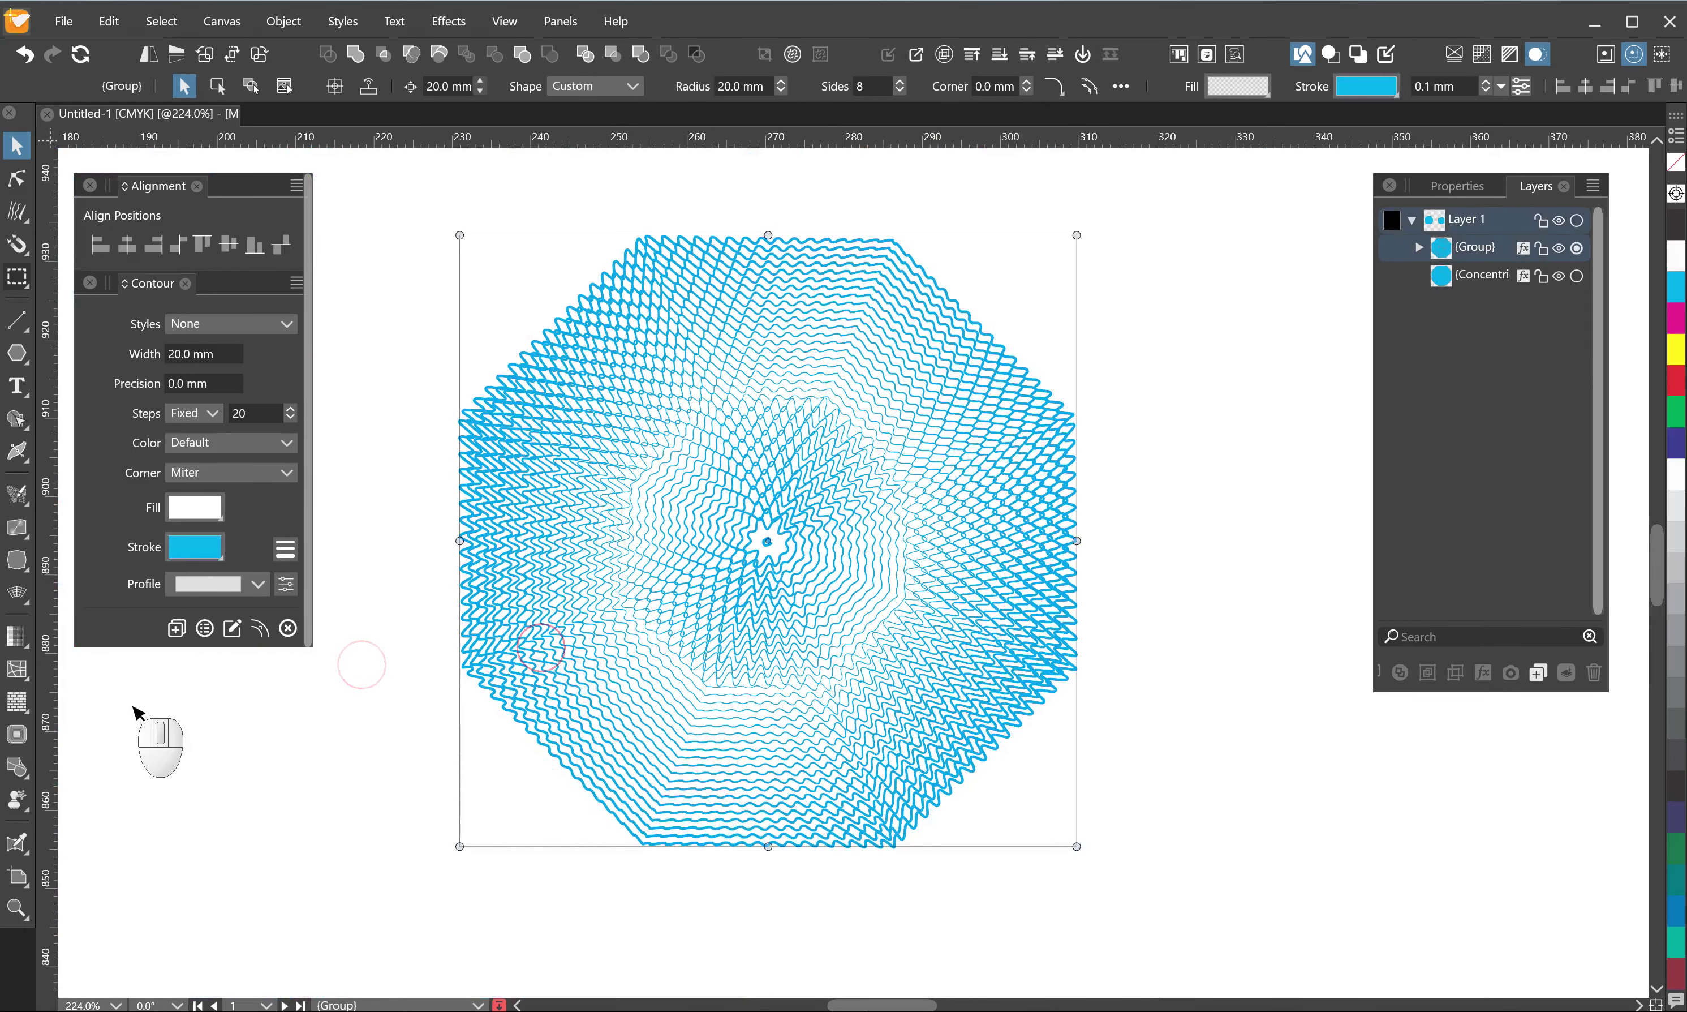
click(224, 562)
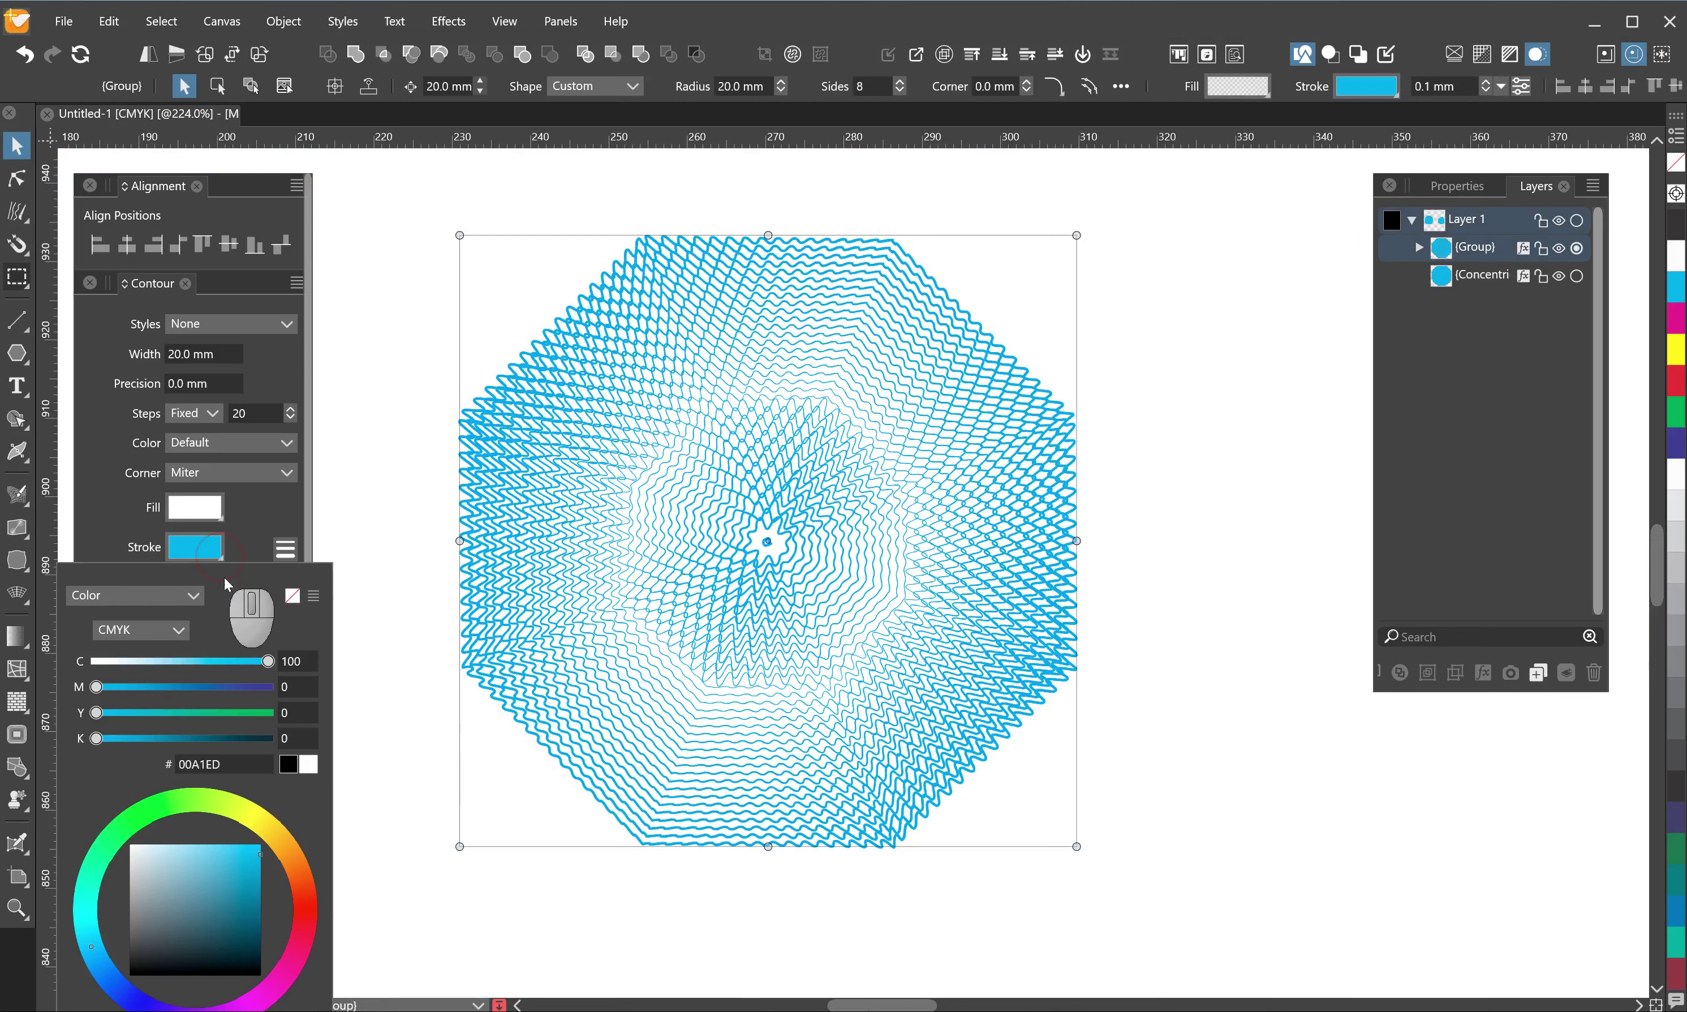
click(173, 594)
click(172, 461)
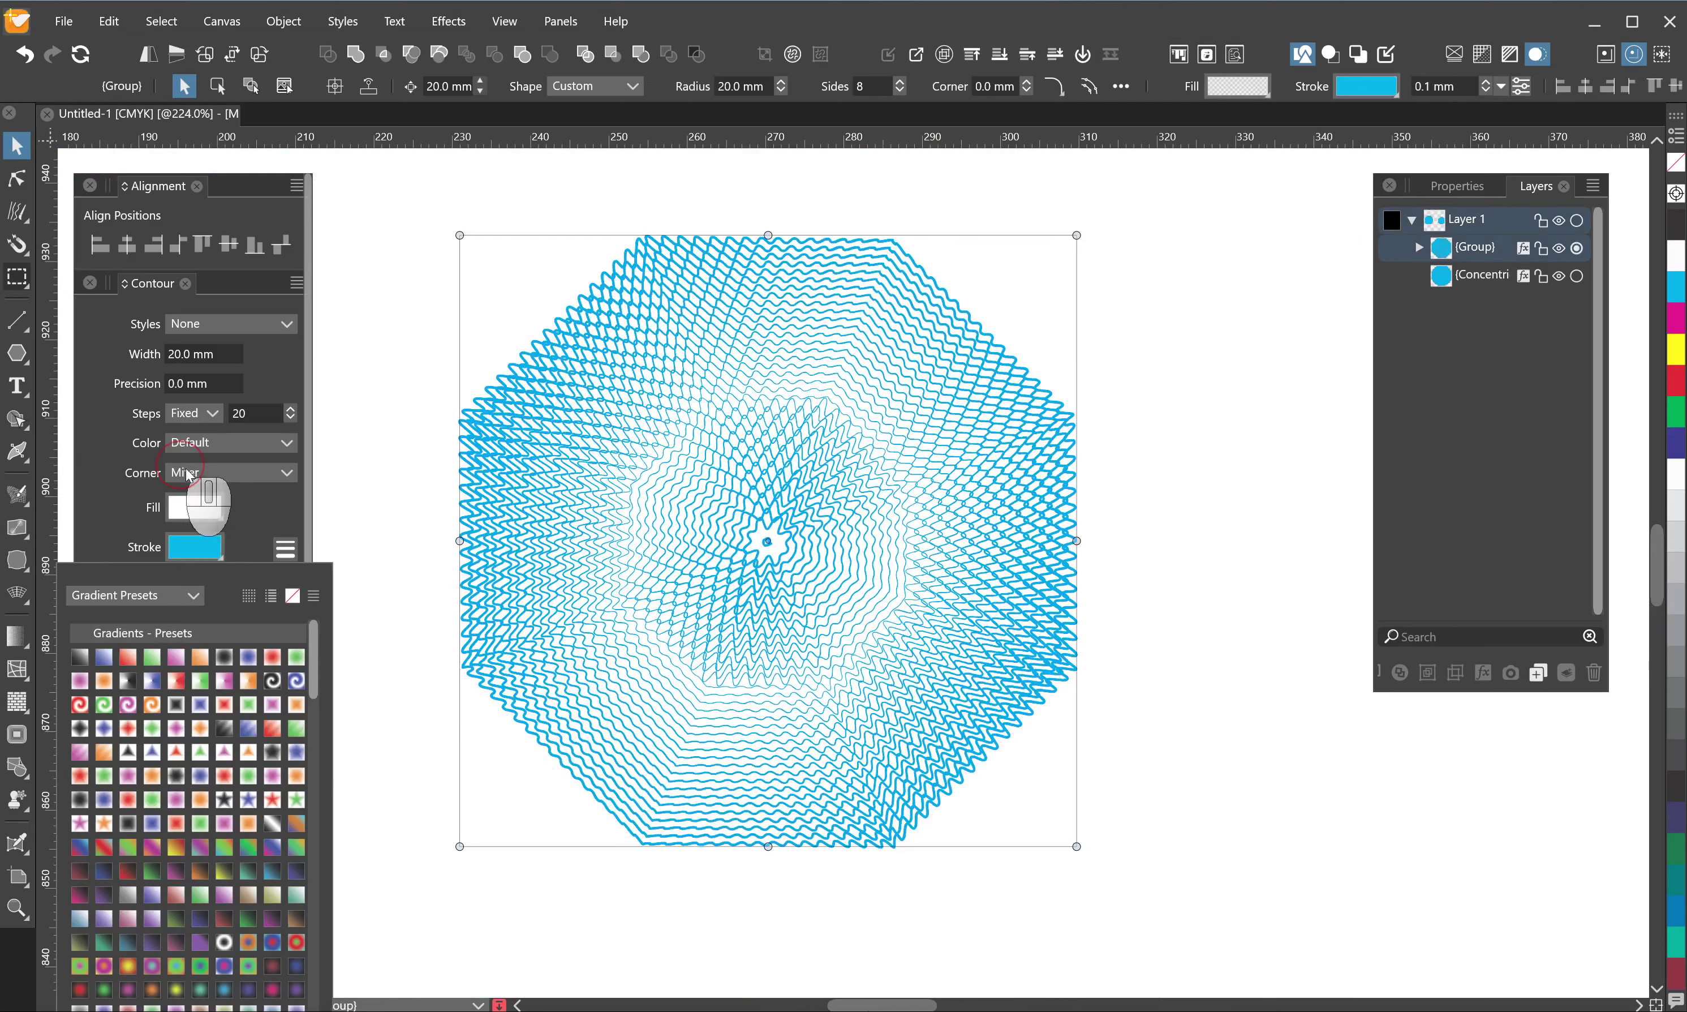
scroll(274, 787, up, 4)
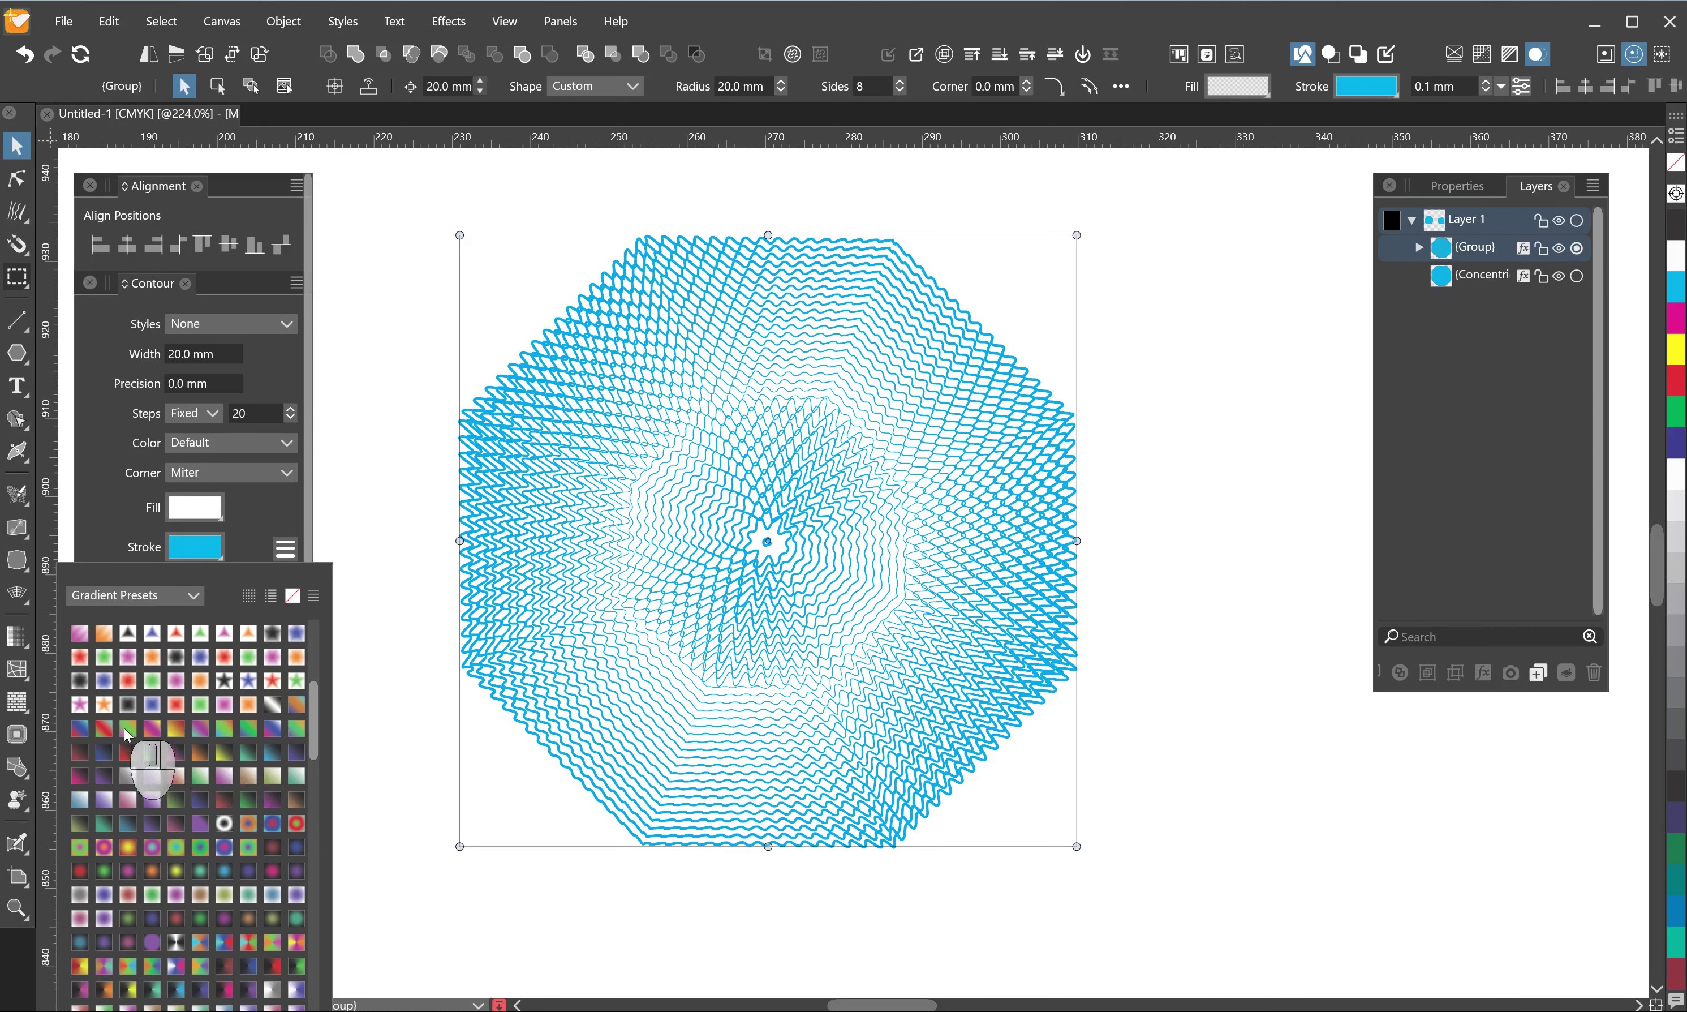
click(128, 727)
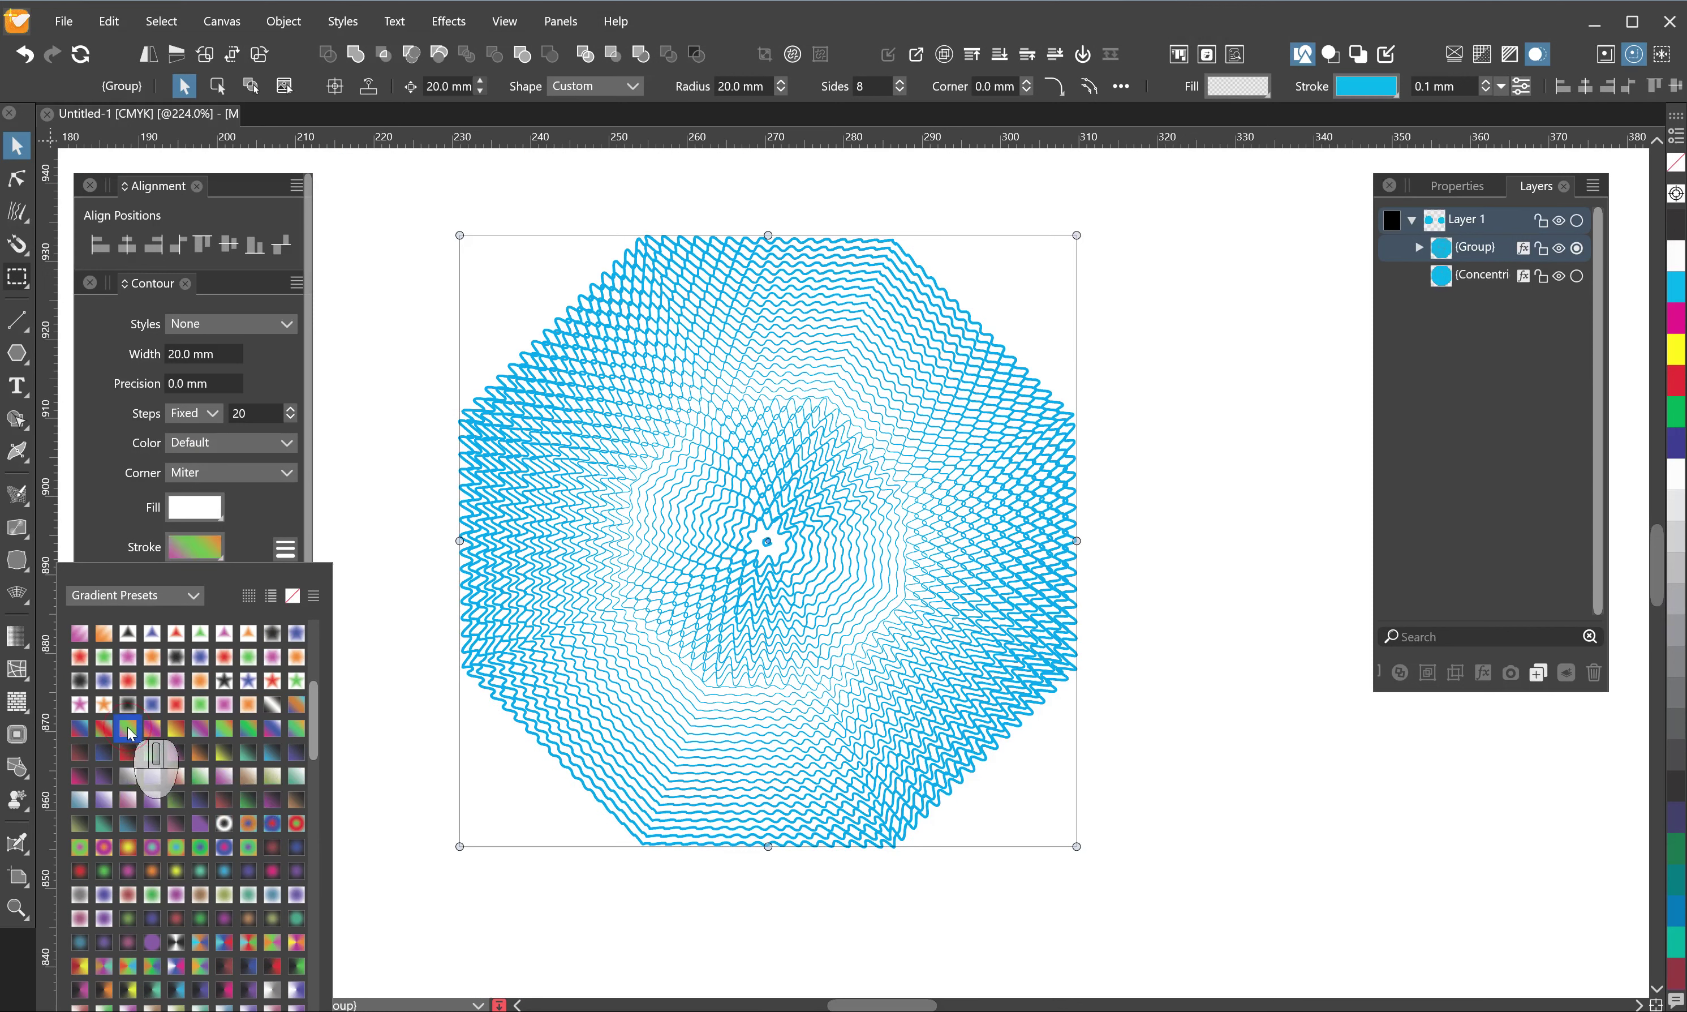
click(452, 901)
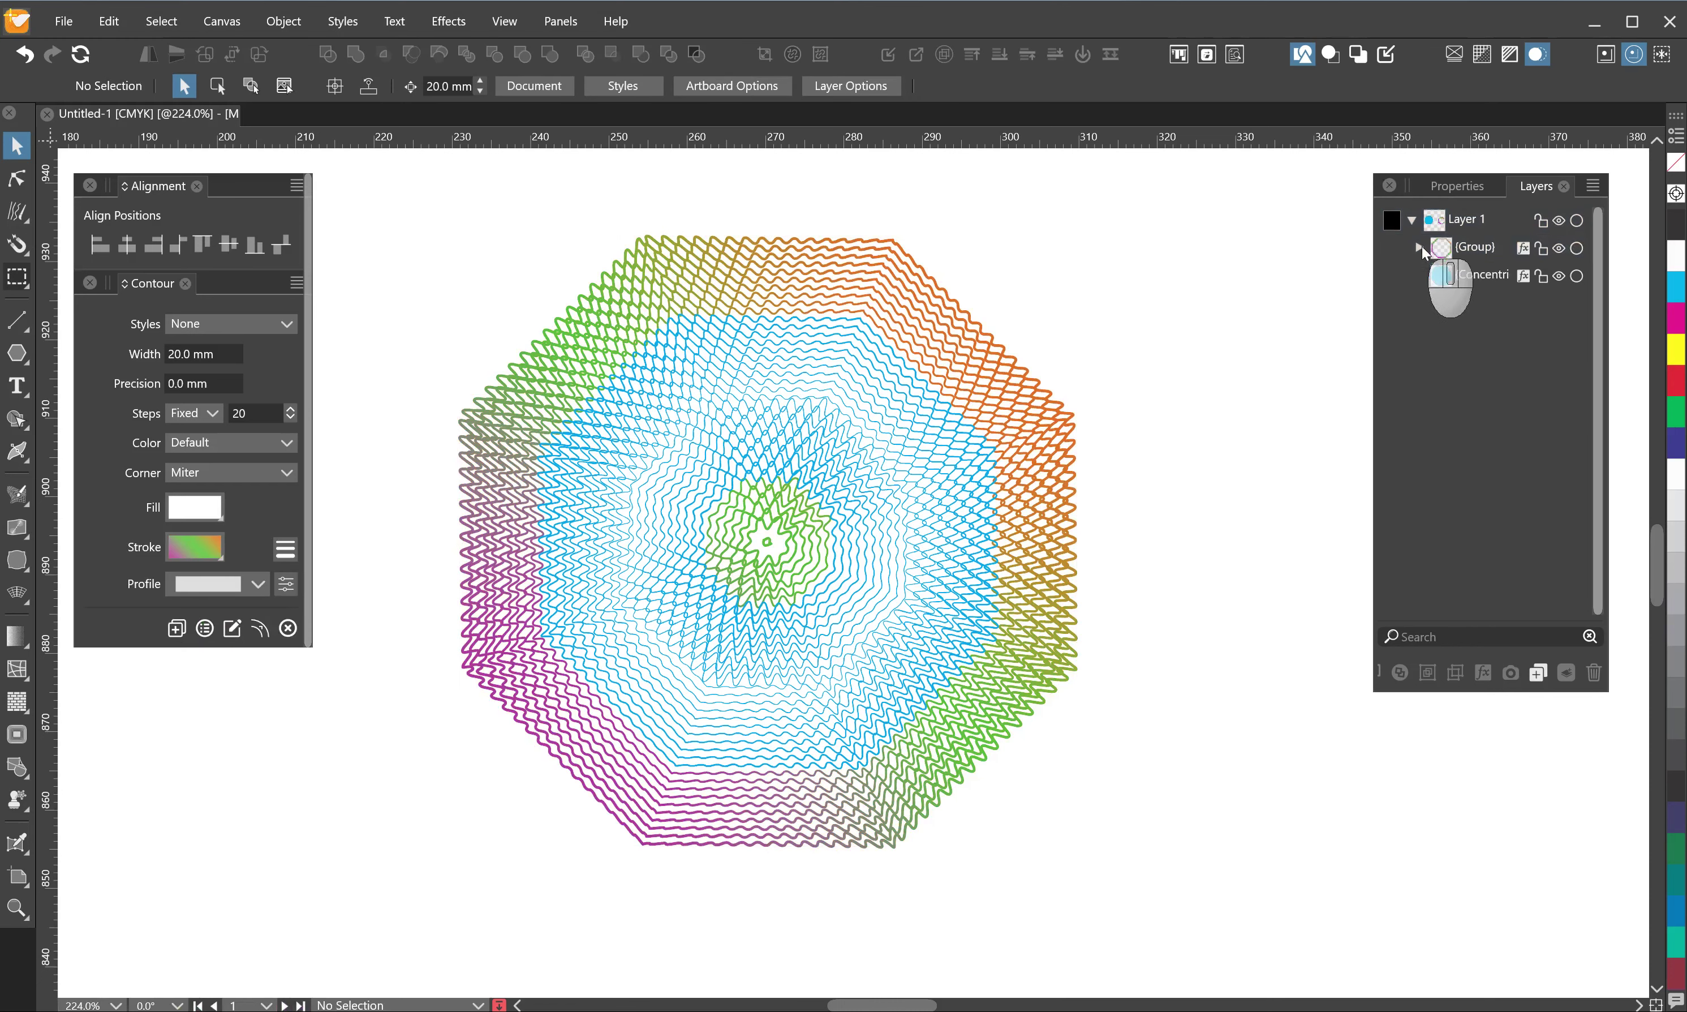
- Select the original polygon inside the group and apply a green, red and blue multicolour gradient preset to its stroke
click(1420, 247)
click(1577, 280)
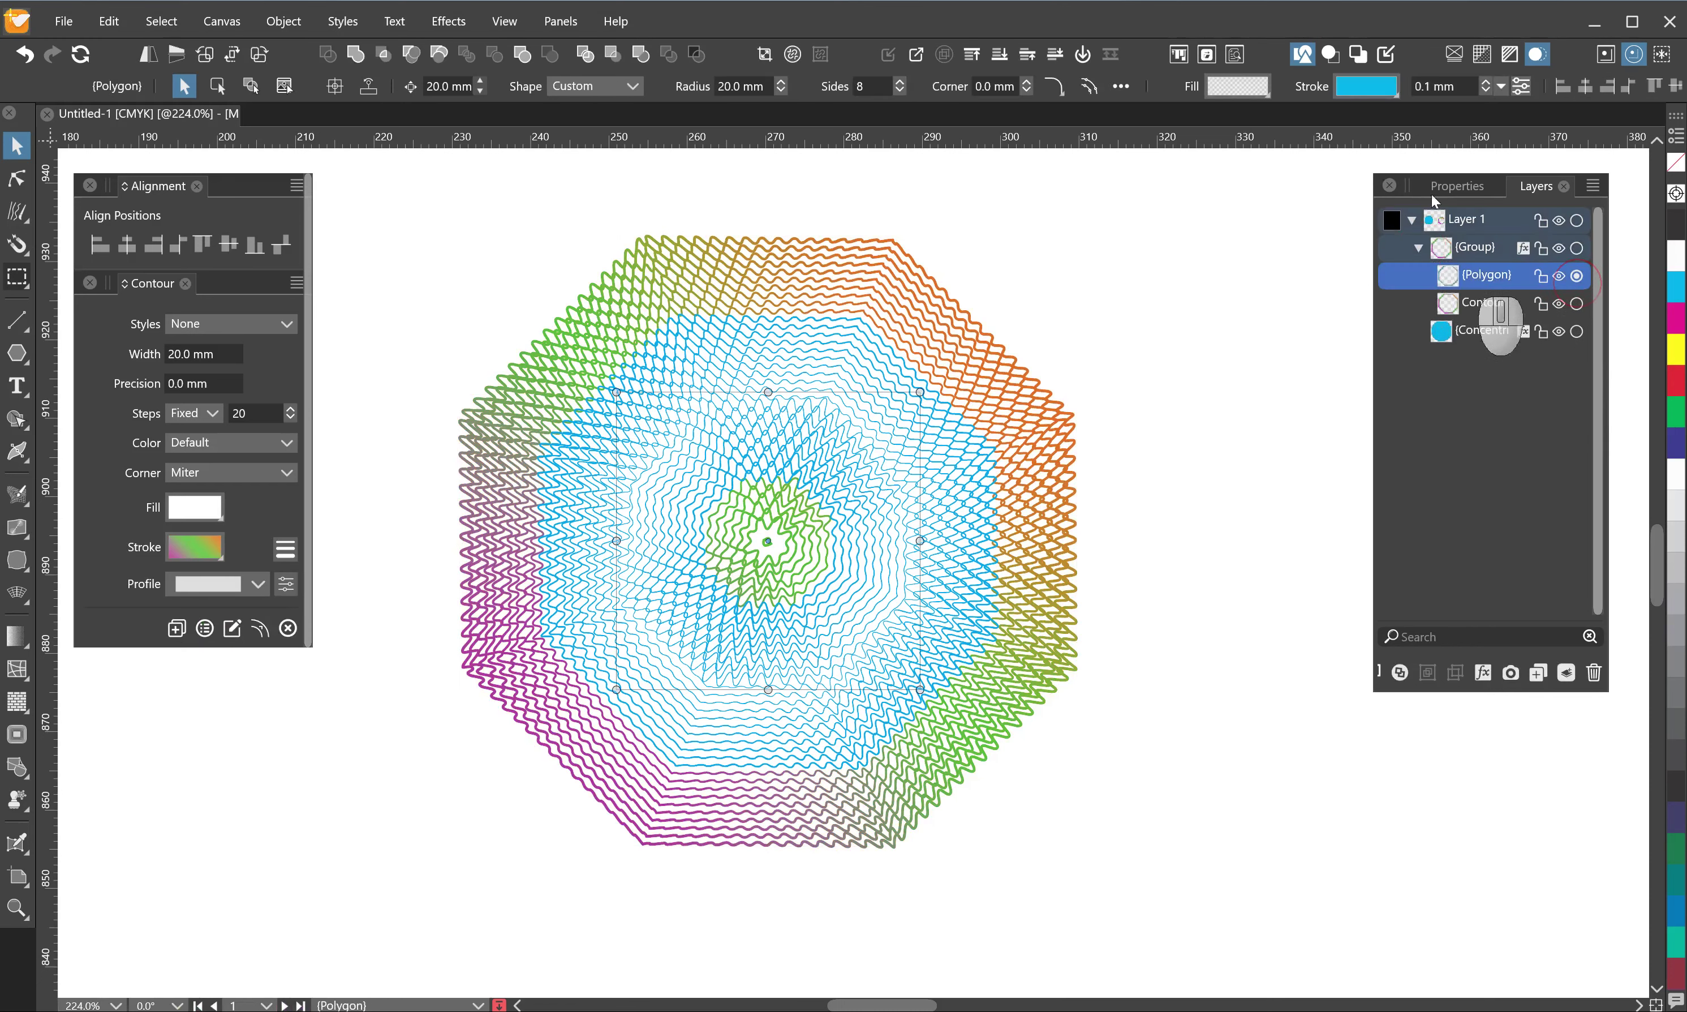
click(1390, 93)
click(1359, 132)
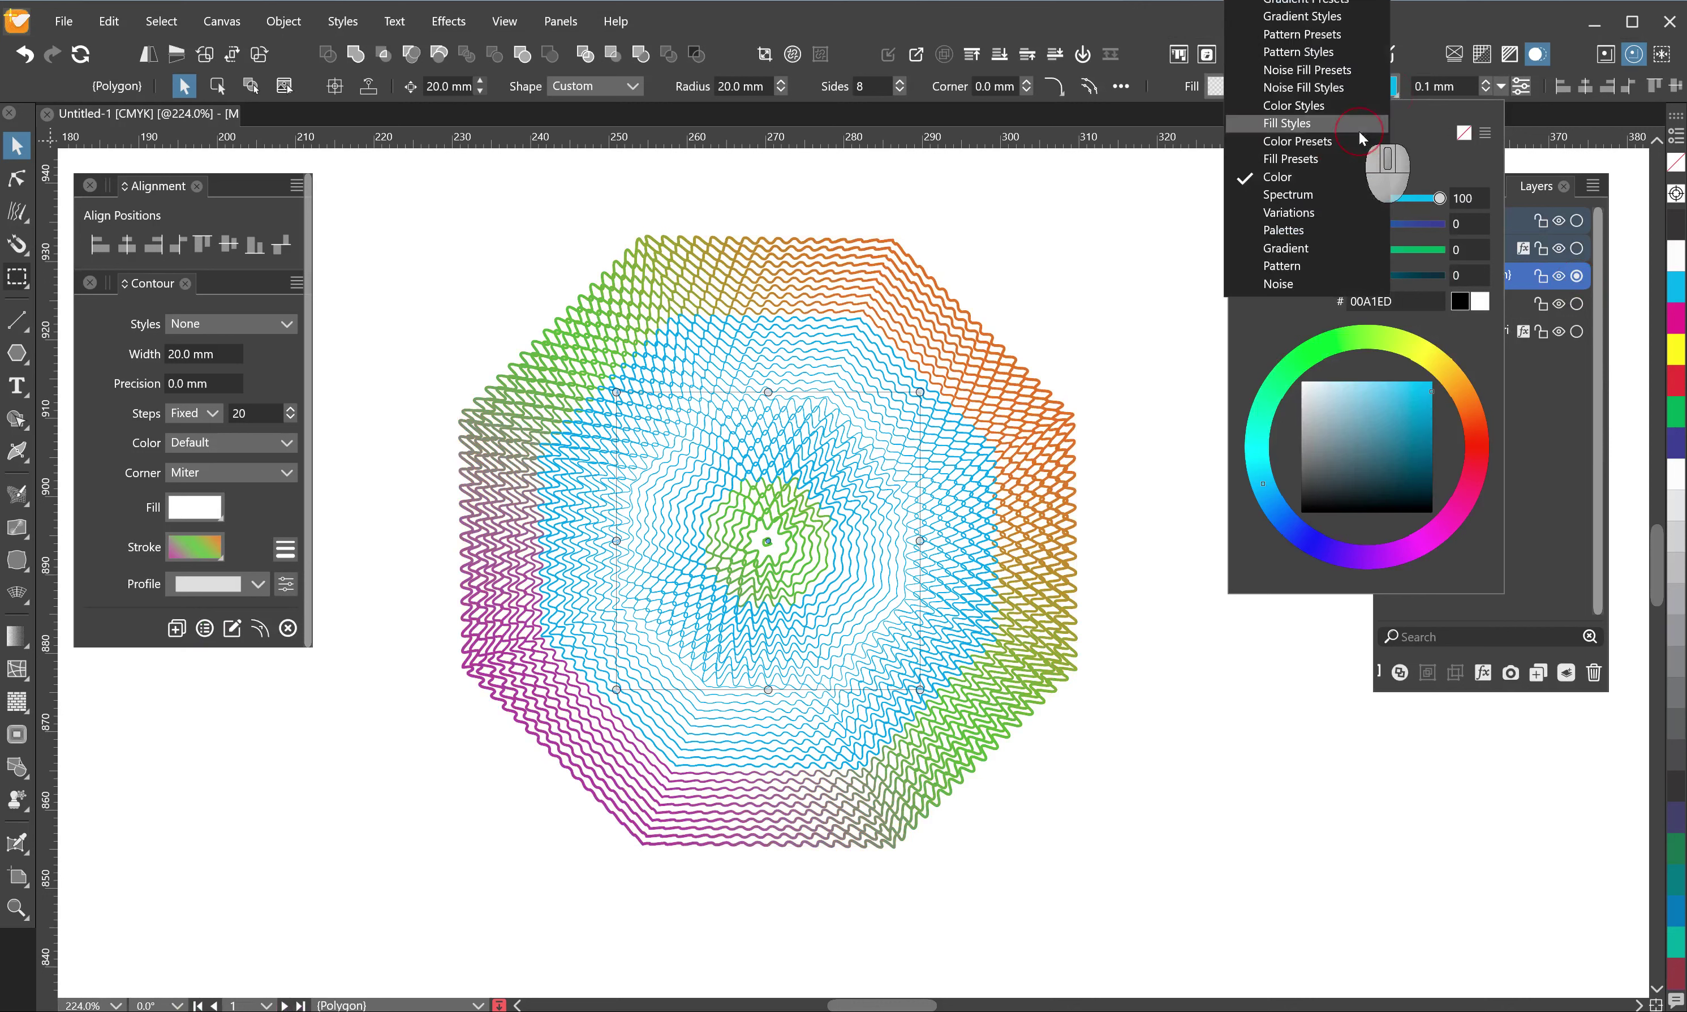
click(1342, 5)
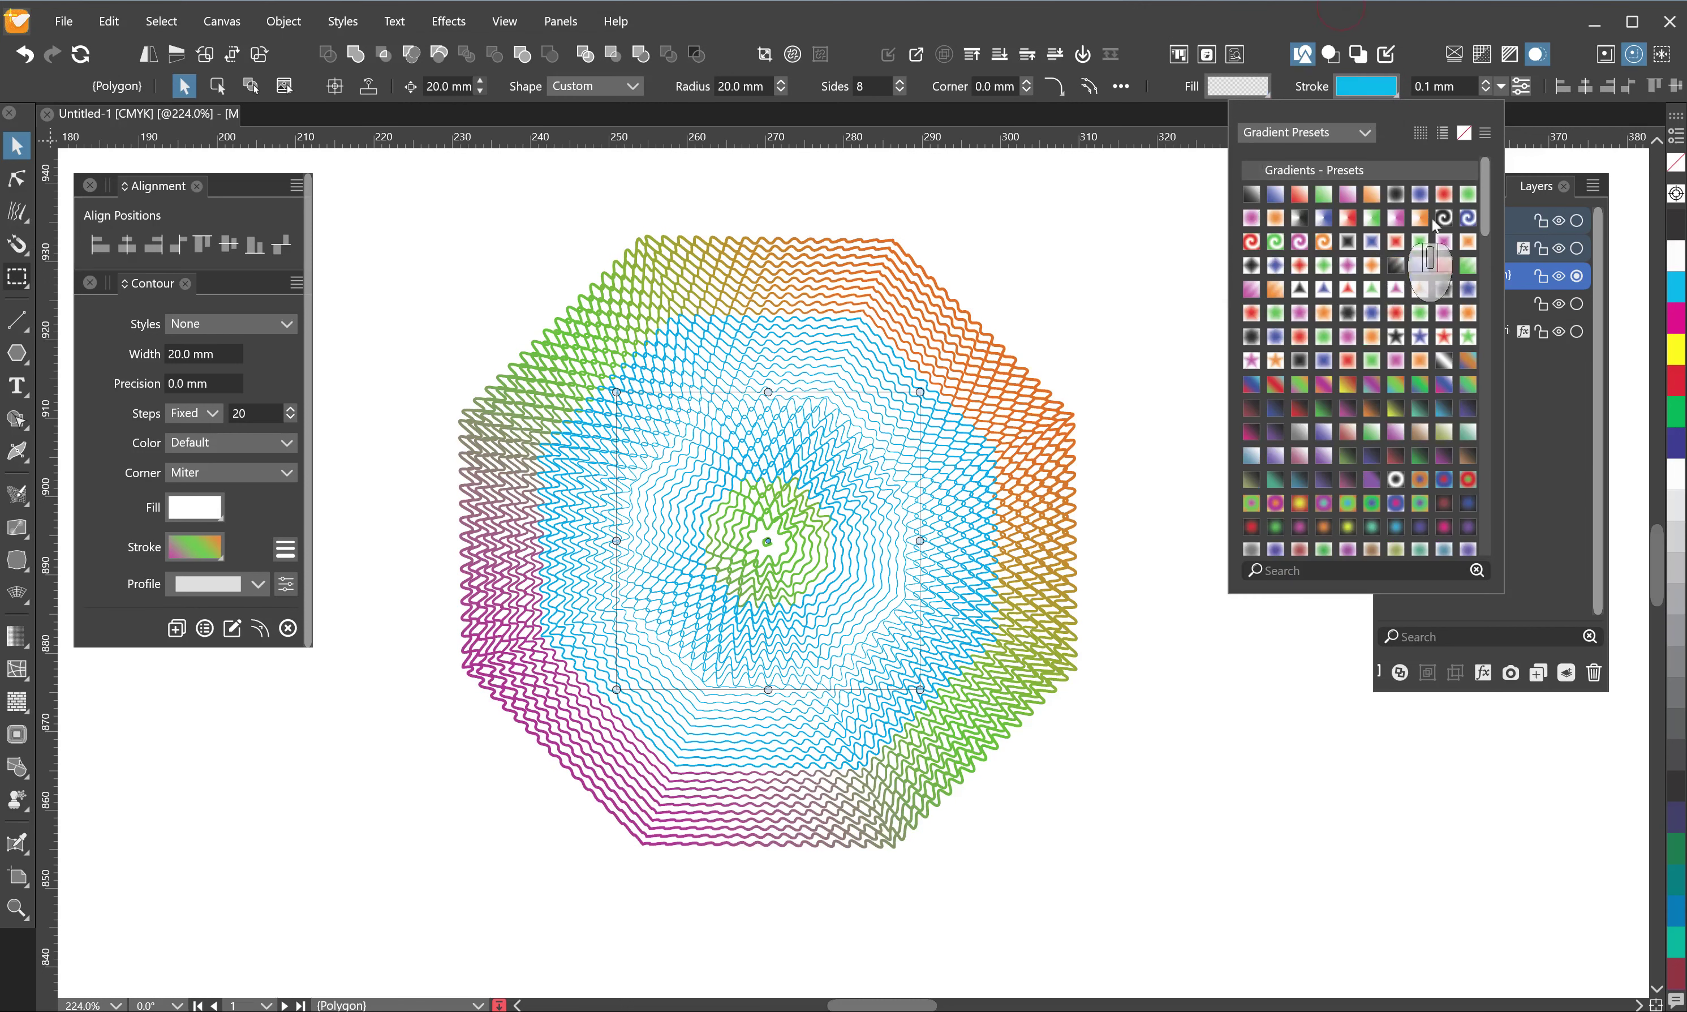
click(1397, 384)
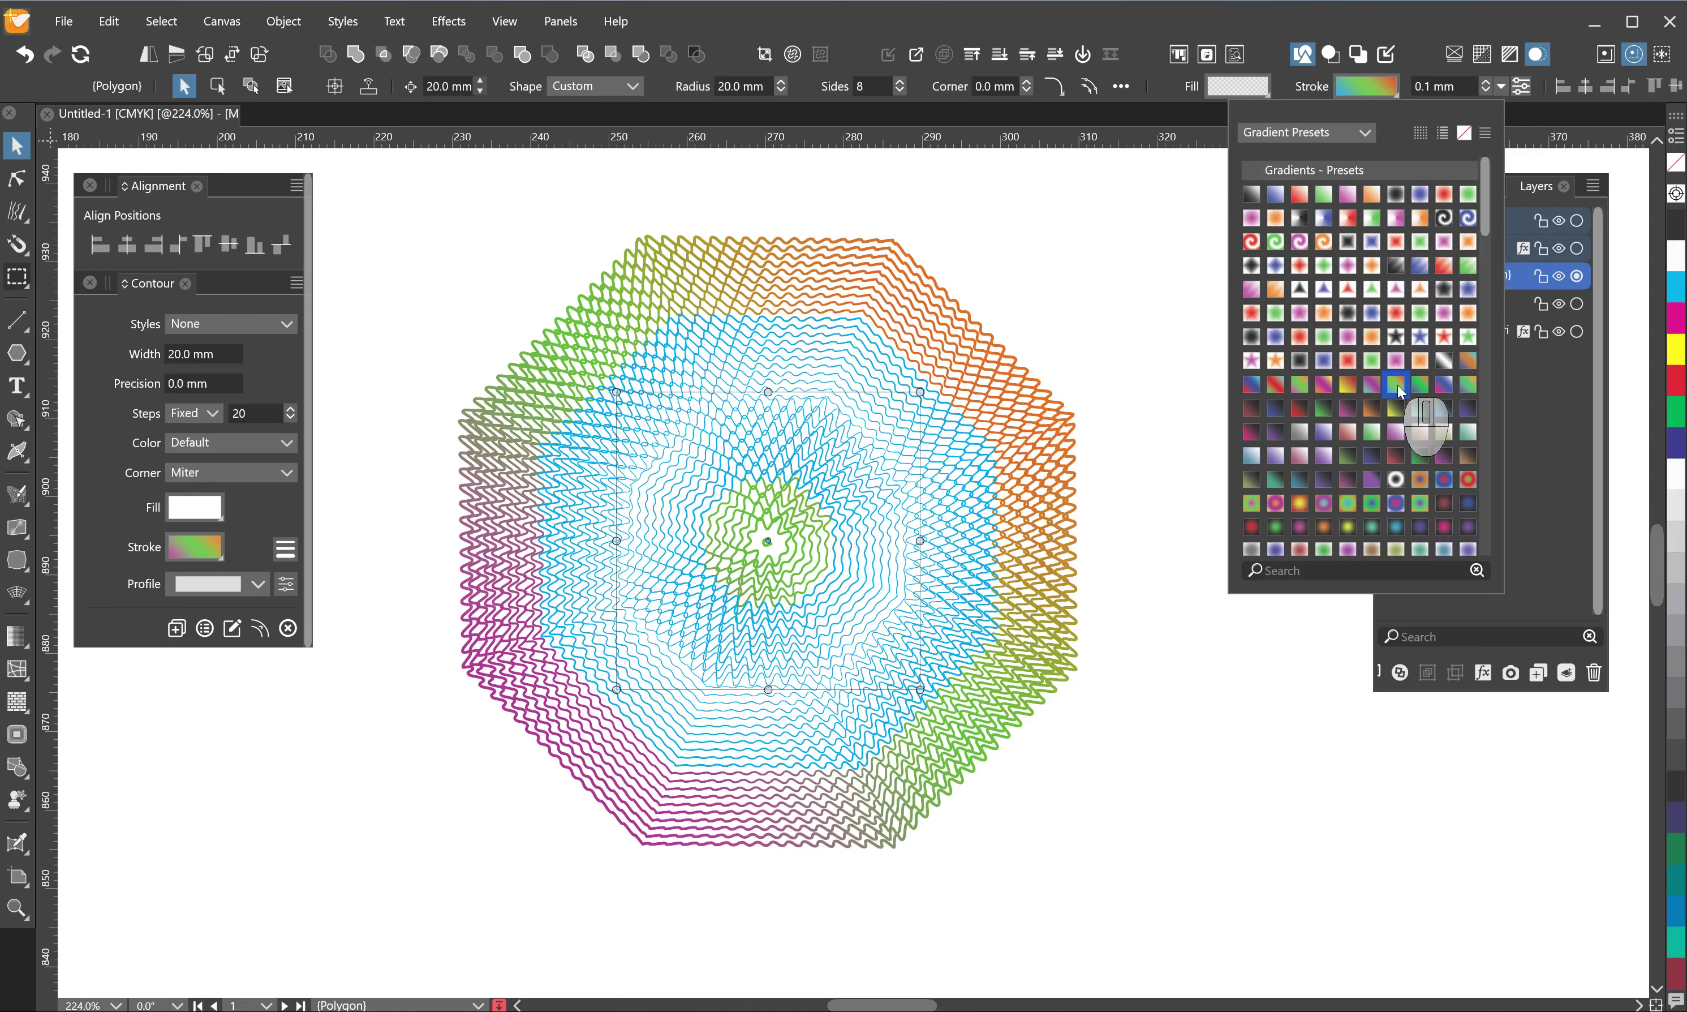
click(1172, 675)
key(a)
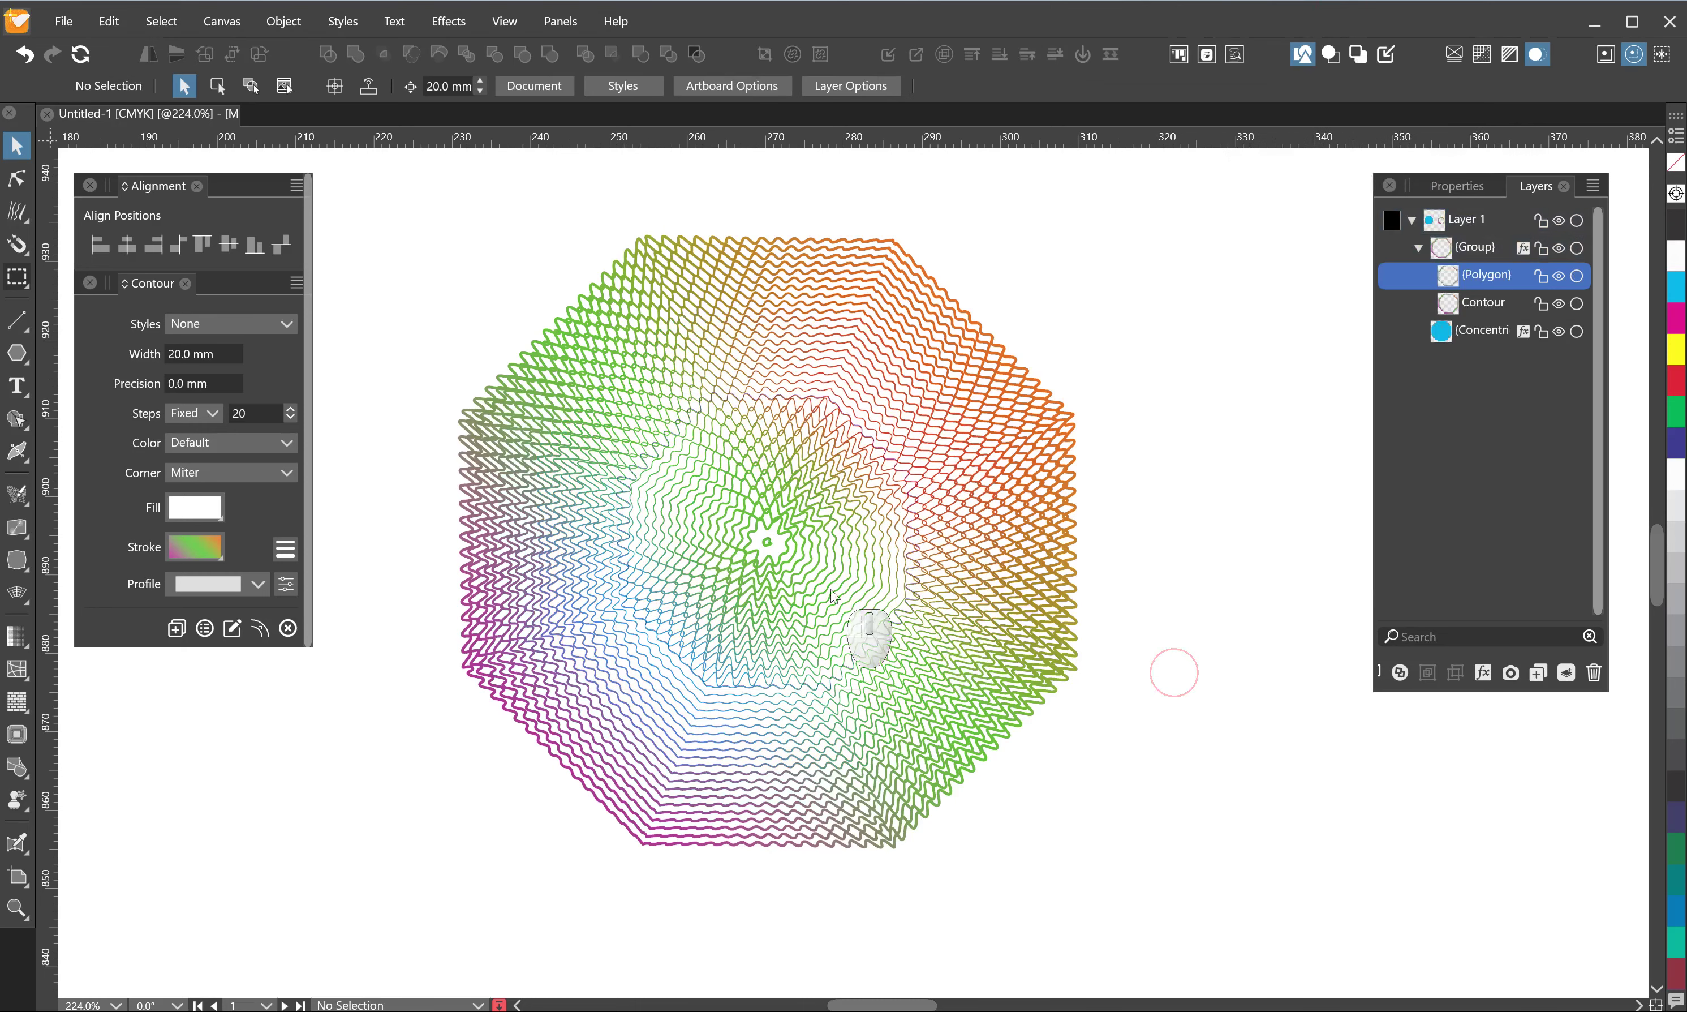
ctrl+scroll(821, 536, up, 4)
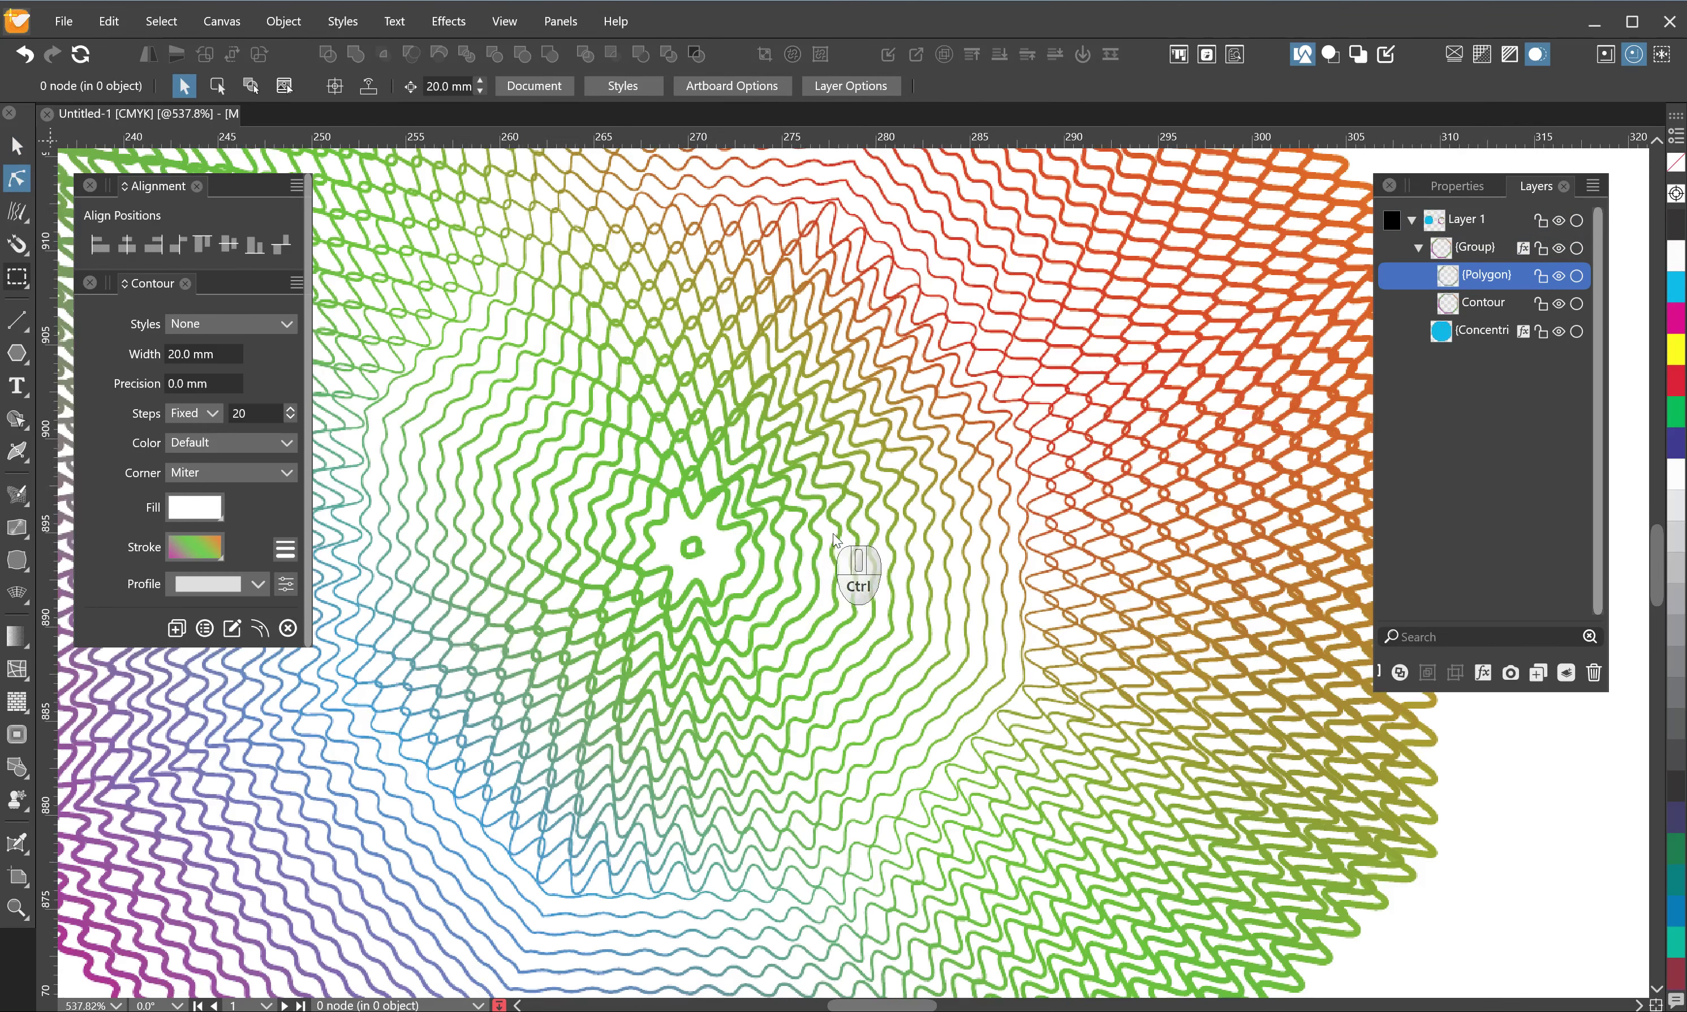
ctrl+scroll(838, 541, down, 3)
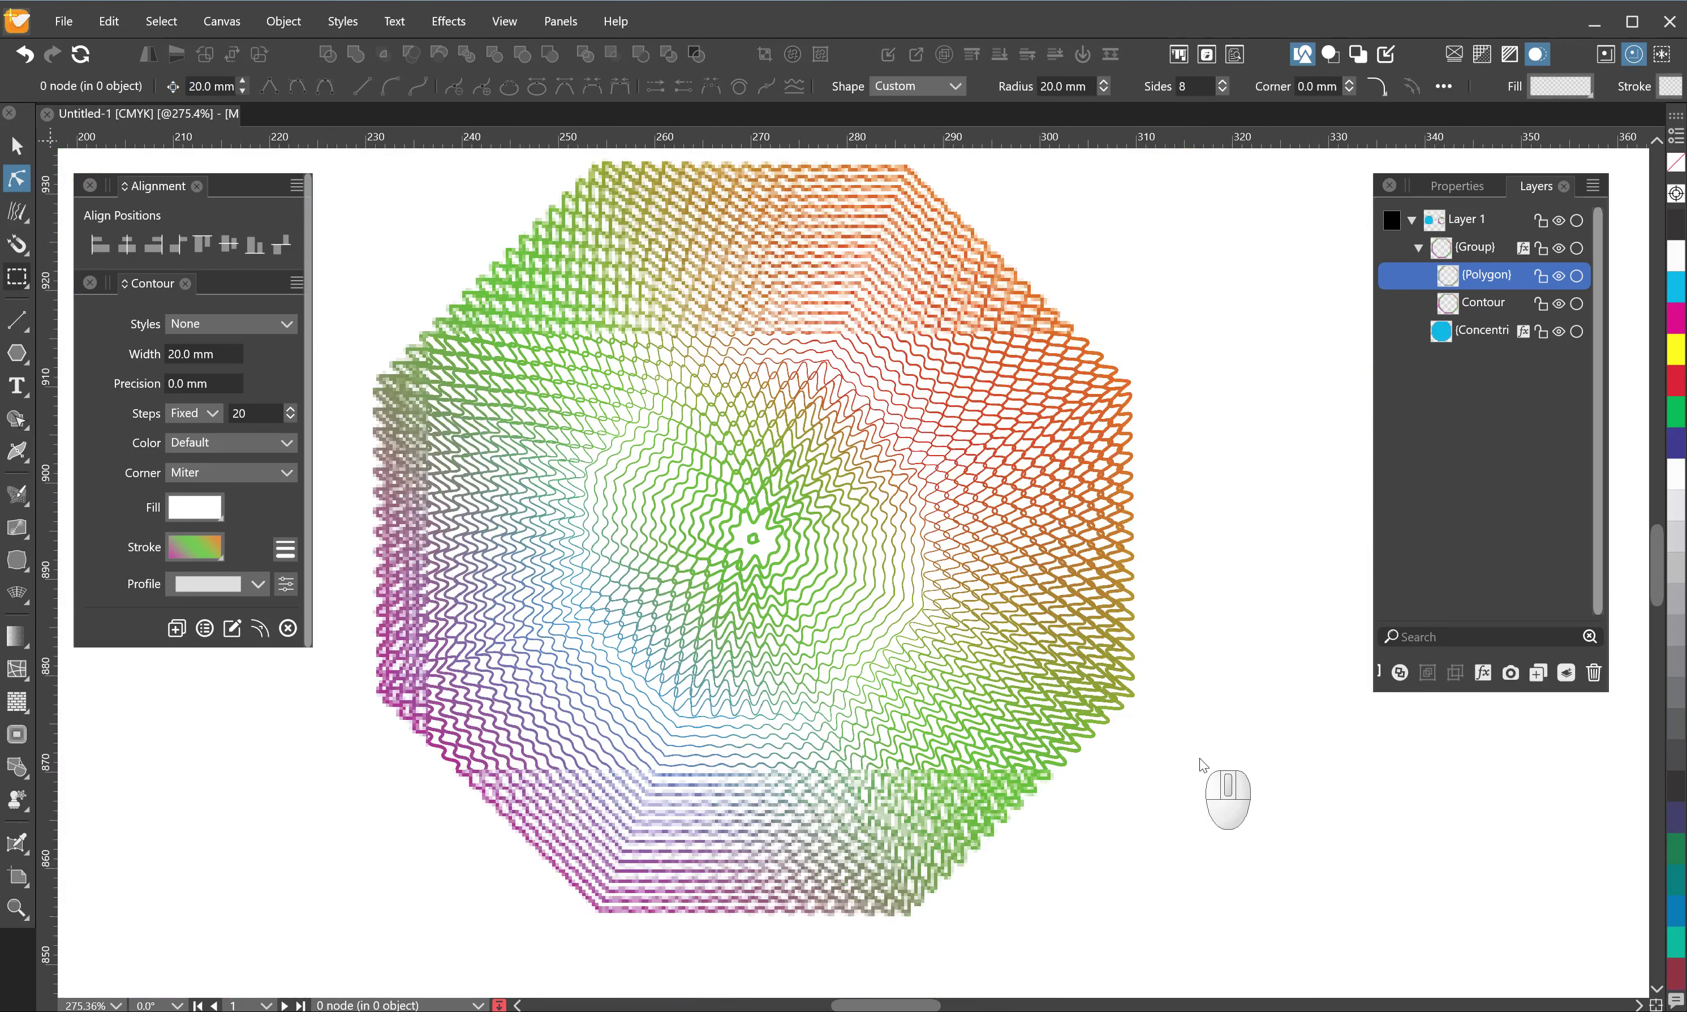
- Try a pattern of short, evenly spaced dashes on the contour's stroke of the group
key(v)
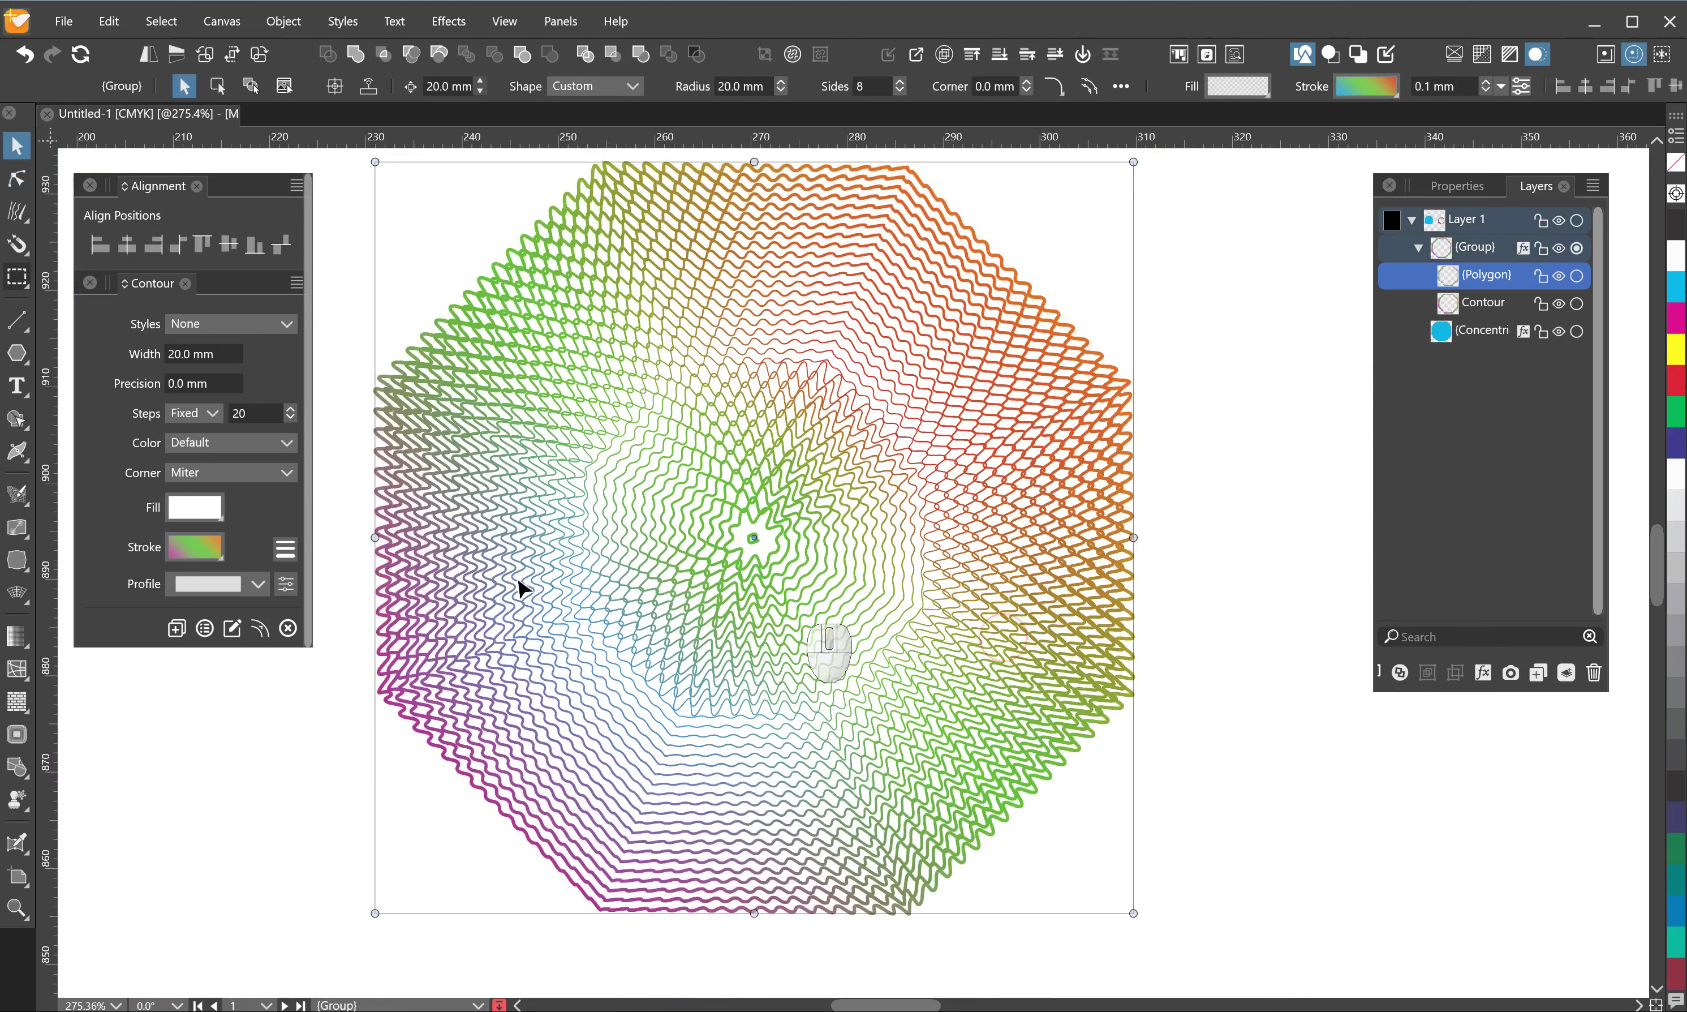
click(287, 556)
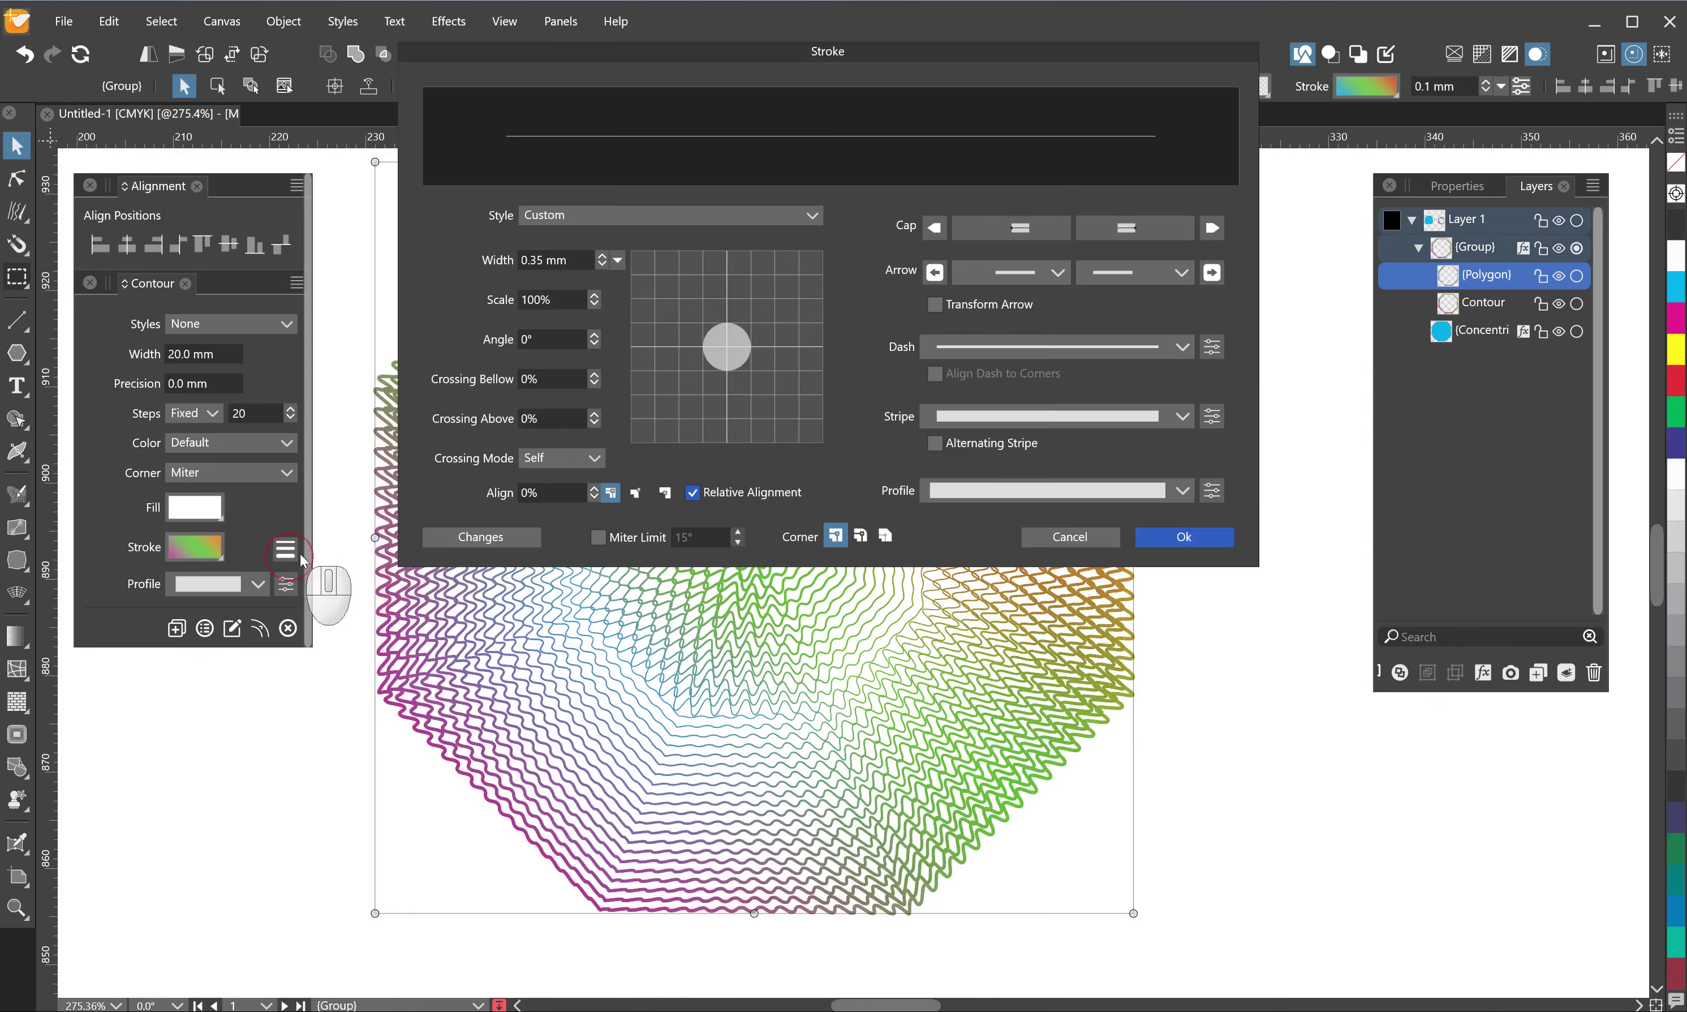
click(1157, 350)
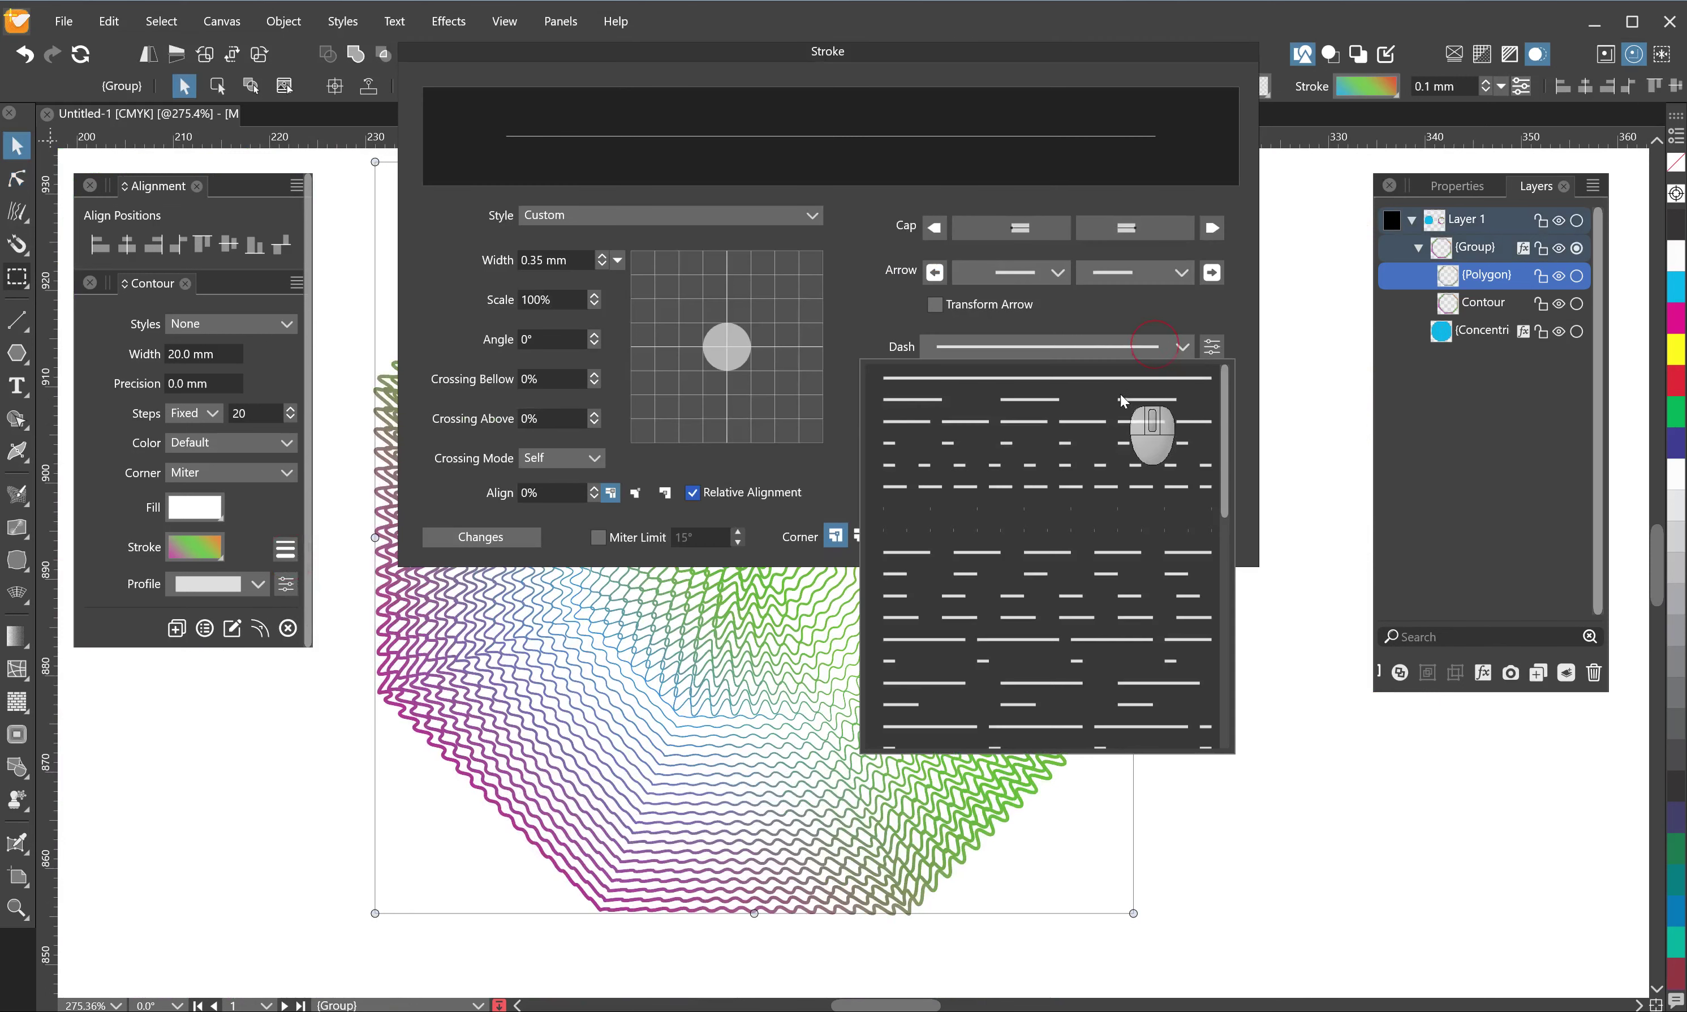
click(1080, 484)
click(1195, 536)
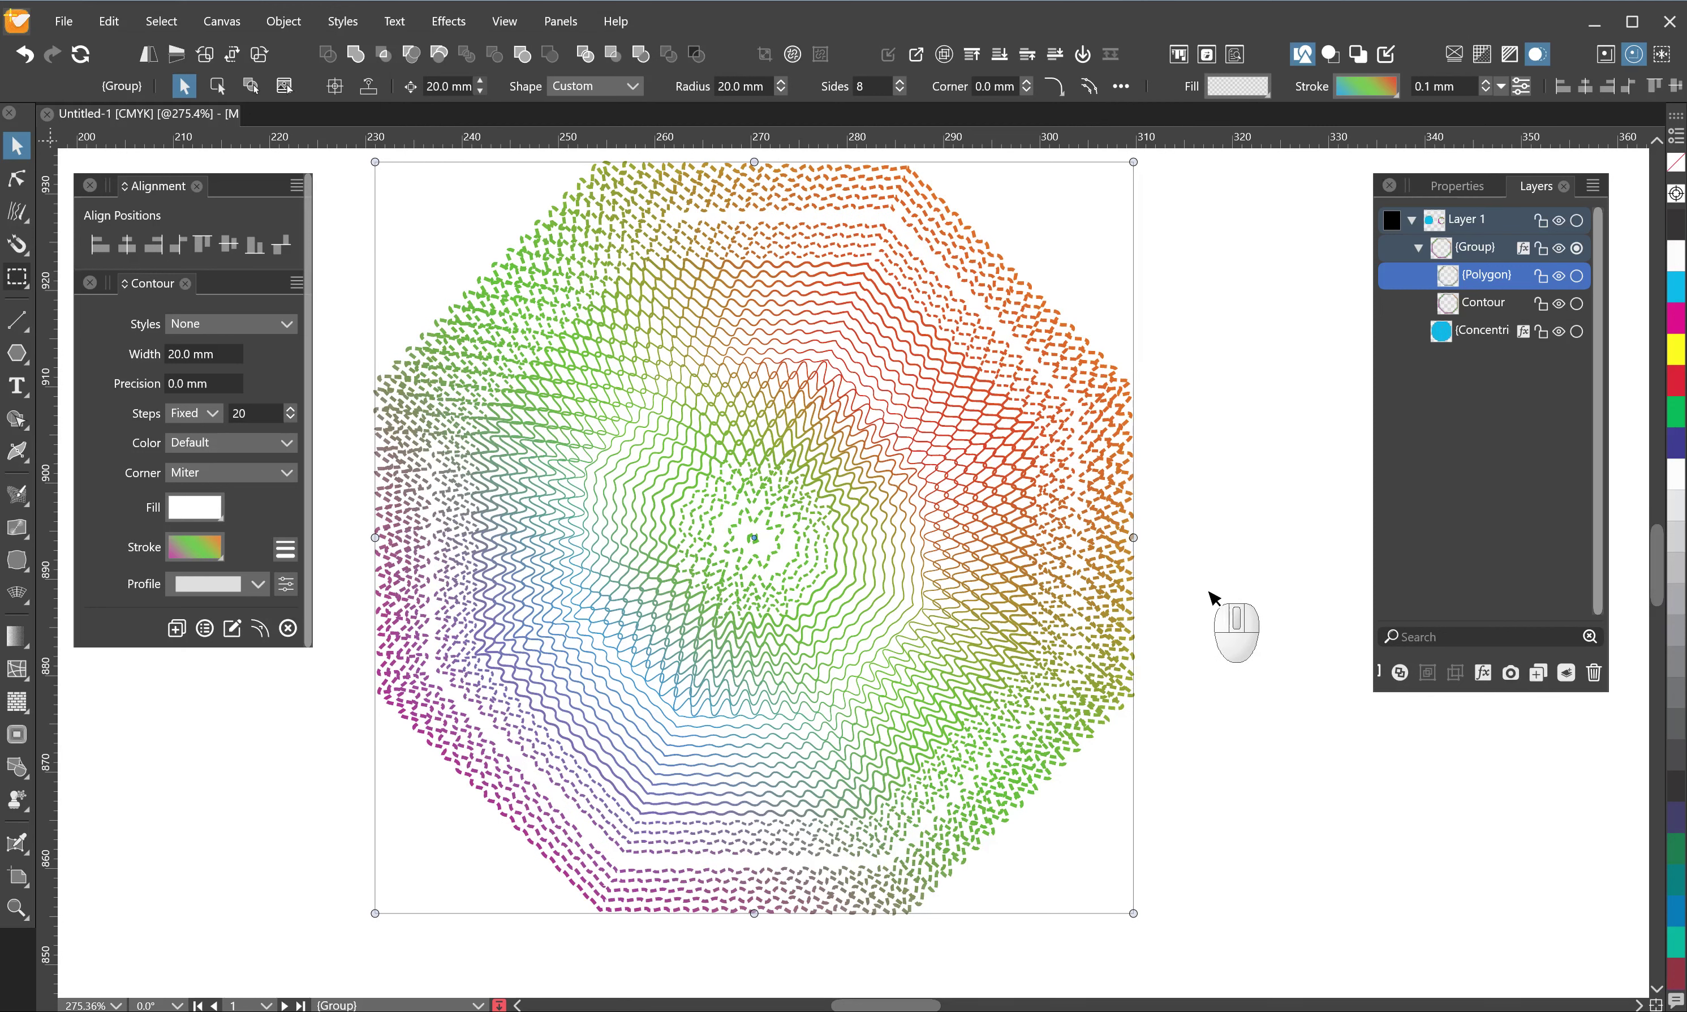
- Set the contour's stroke back to a solid line and apply the two-line stripe pattern to it
click(962, 764)
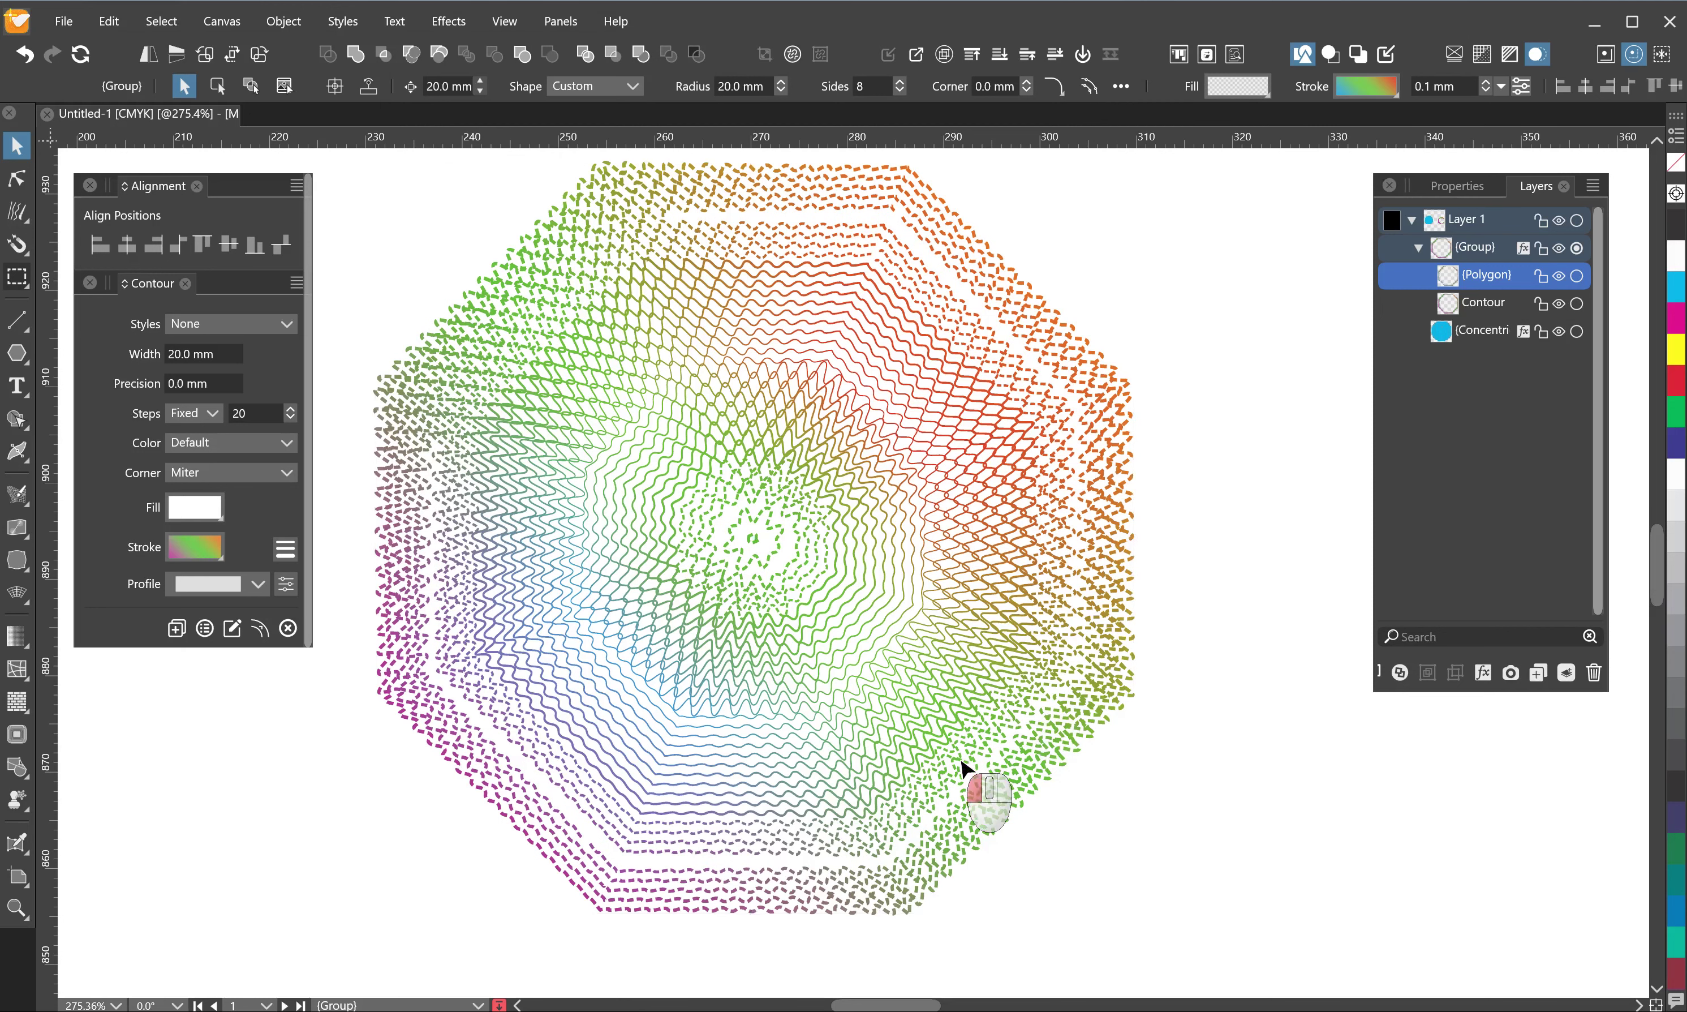
click(286, 548)
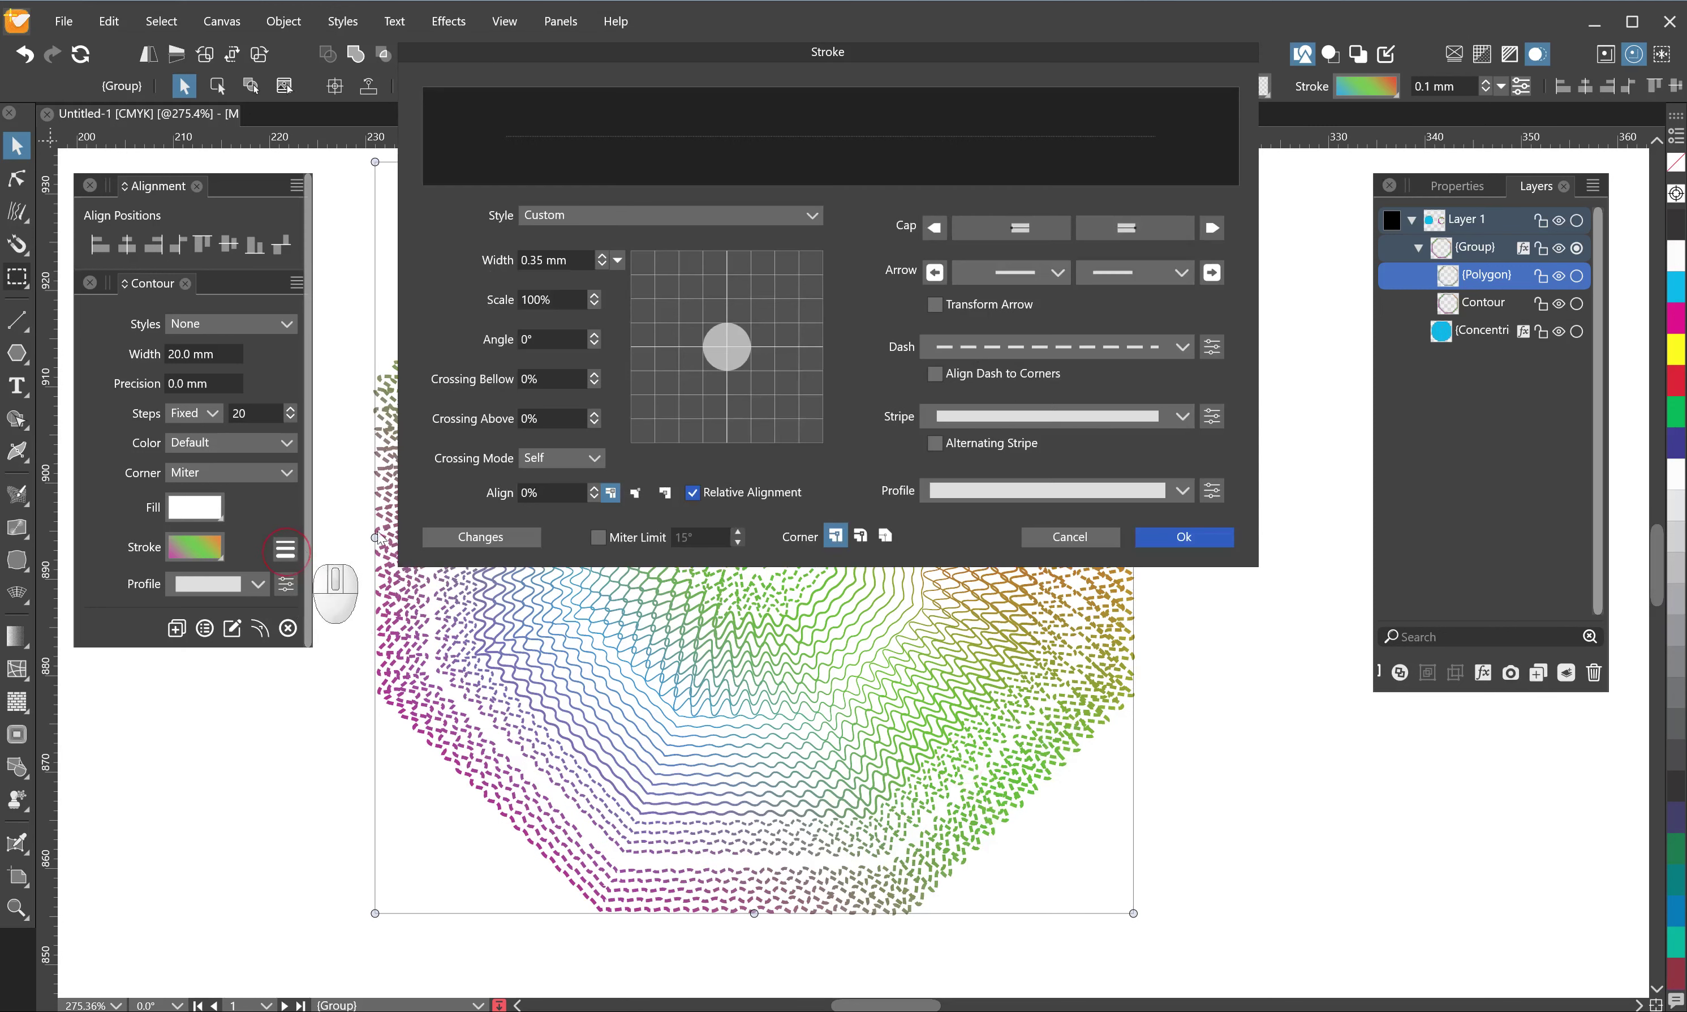
click(1053, 354)
scroll(1053, 388, up, 2)
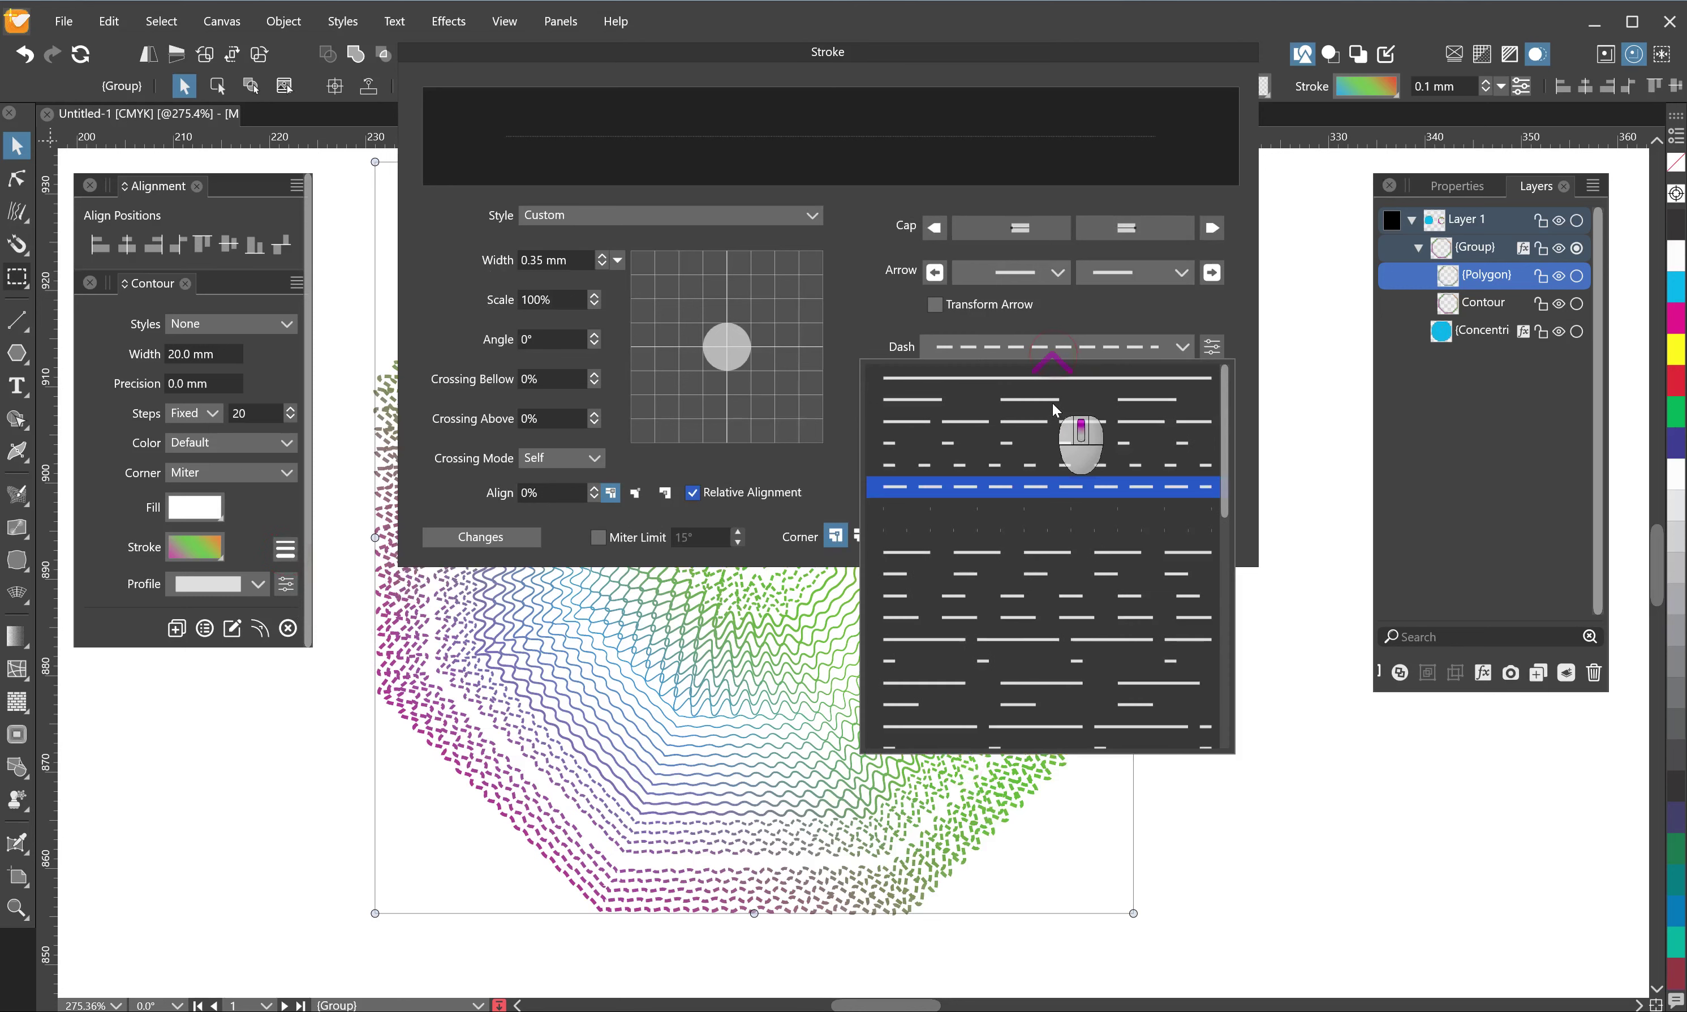
click(1043, 383)
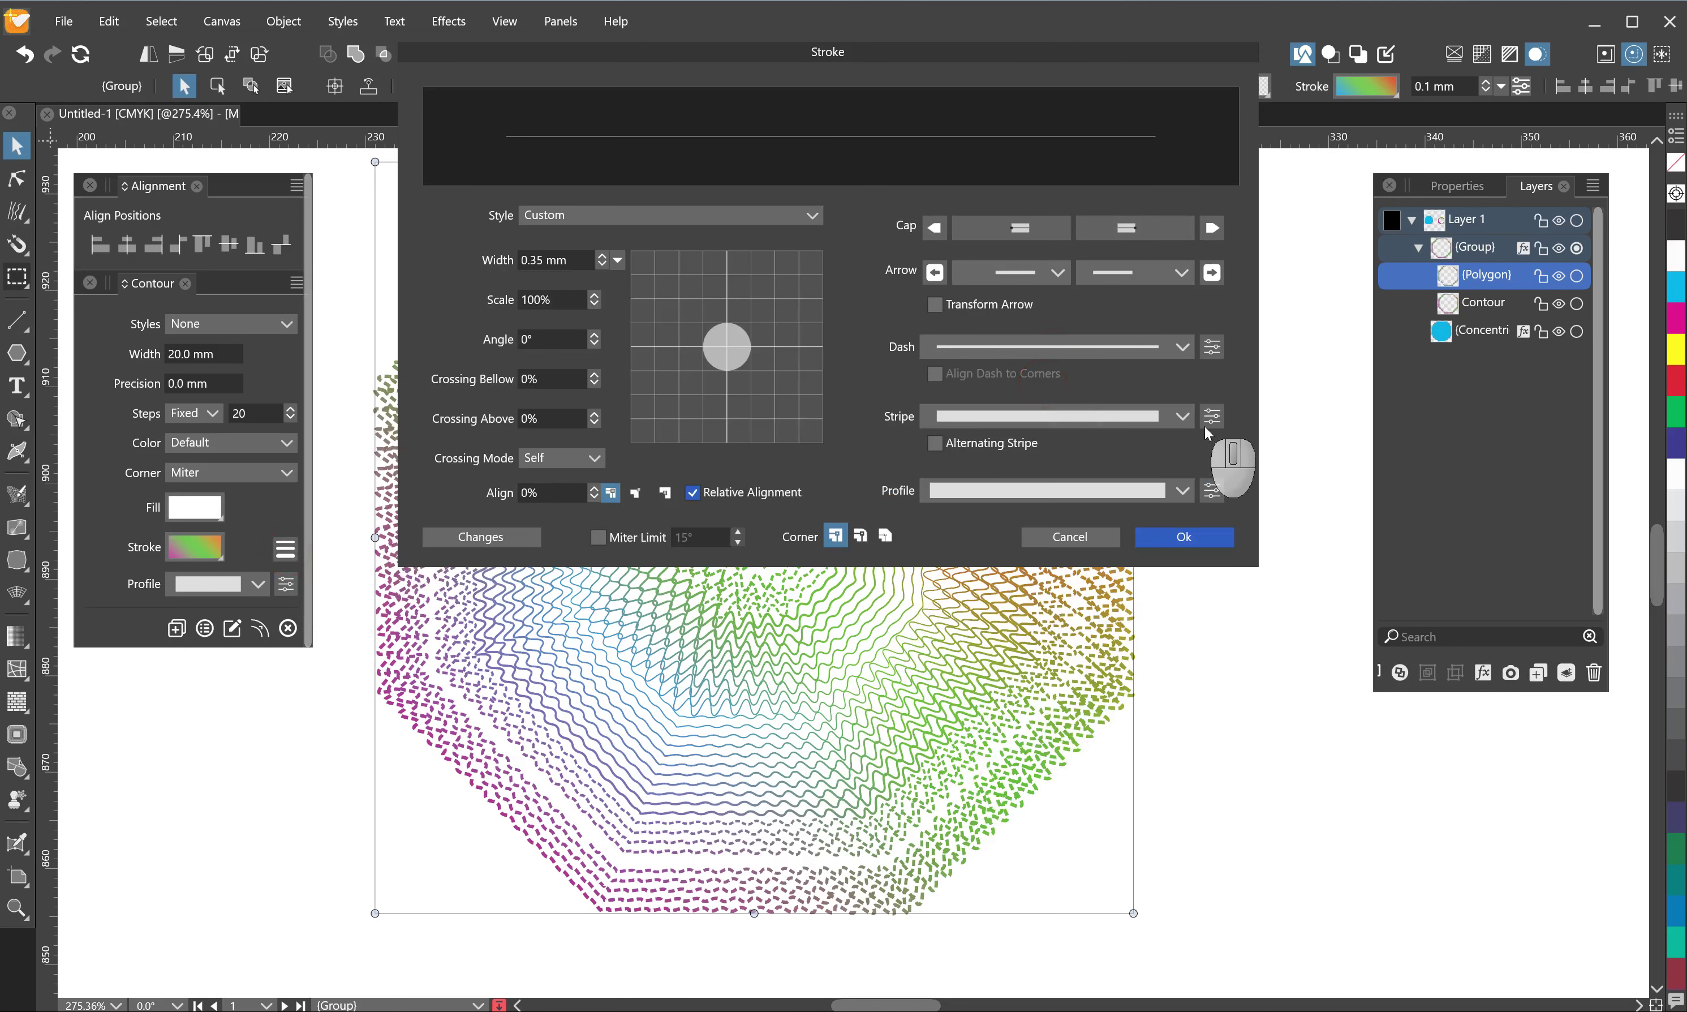
click(1183, 420)
click(960, 480)
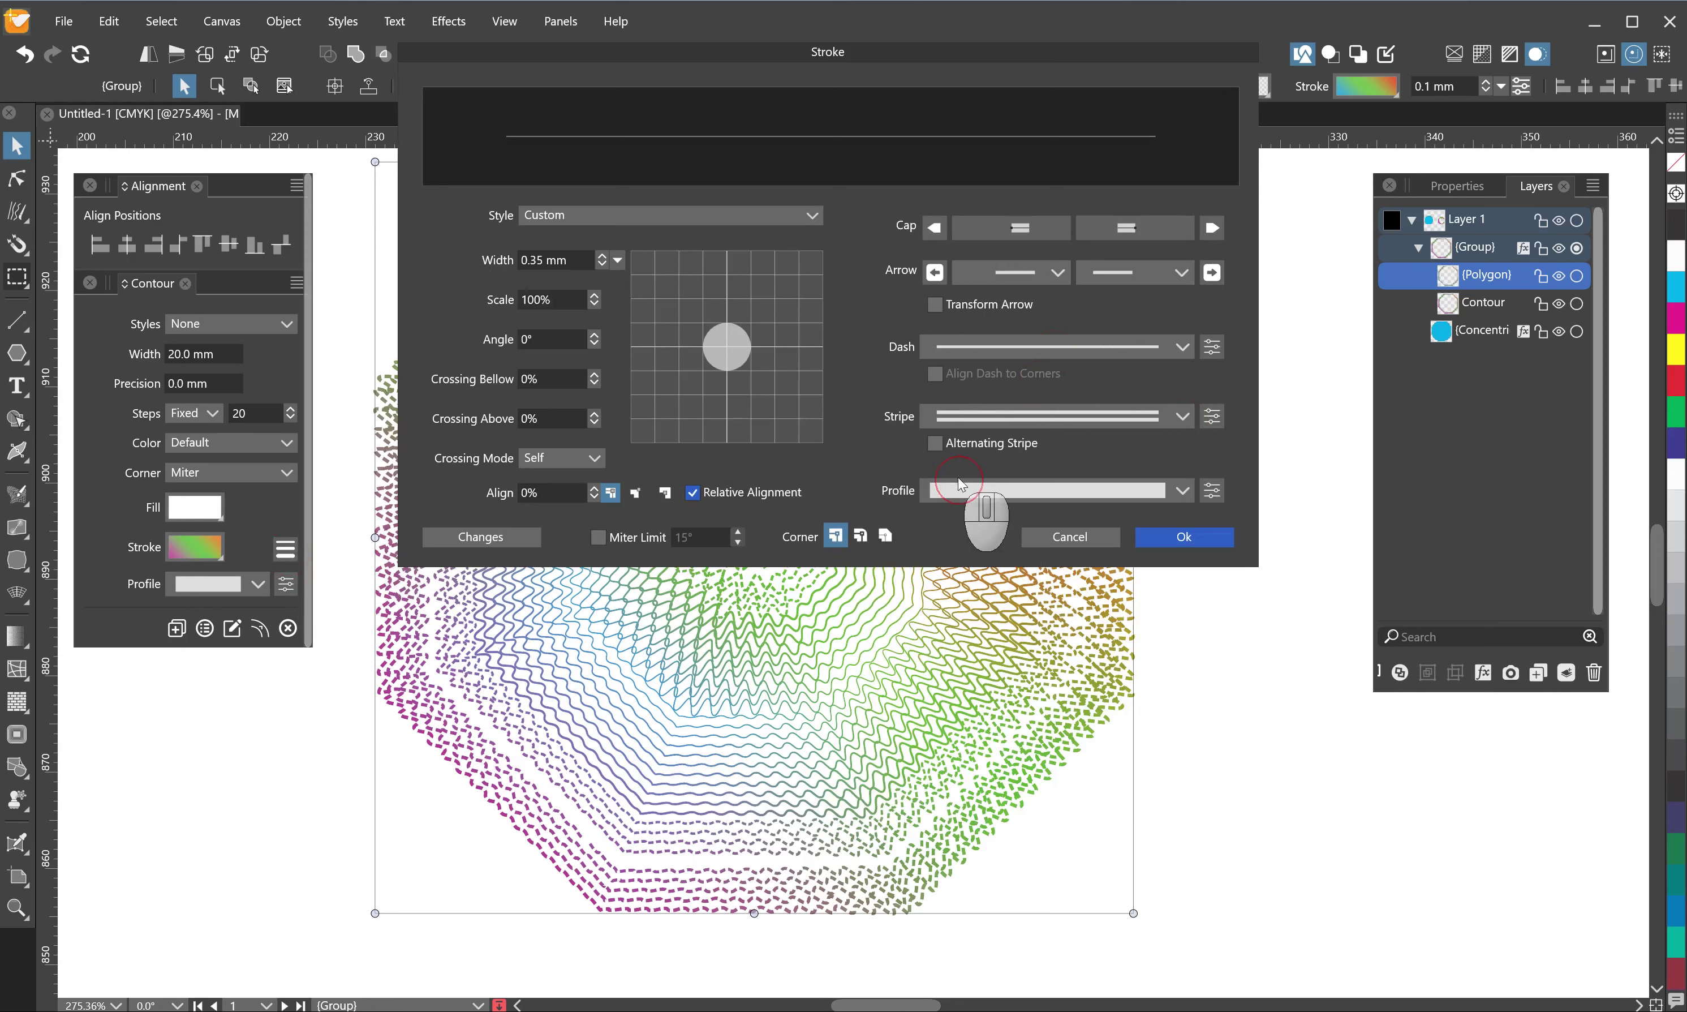
click(1219, 539)
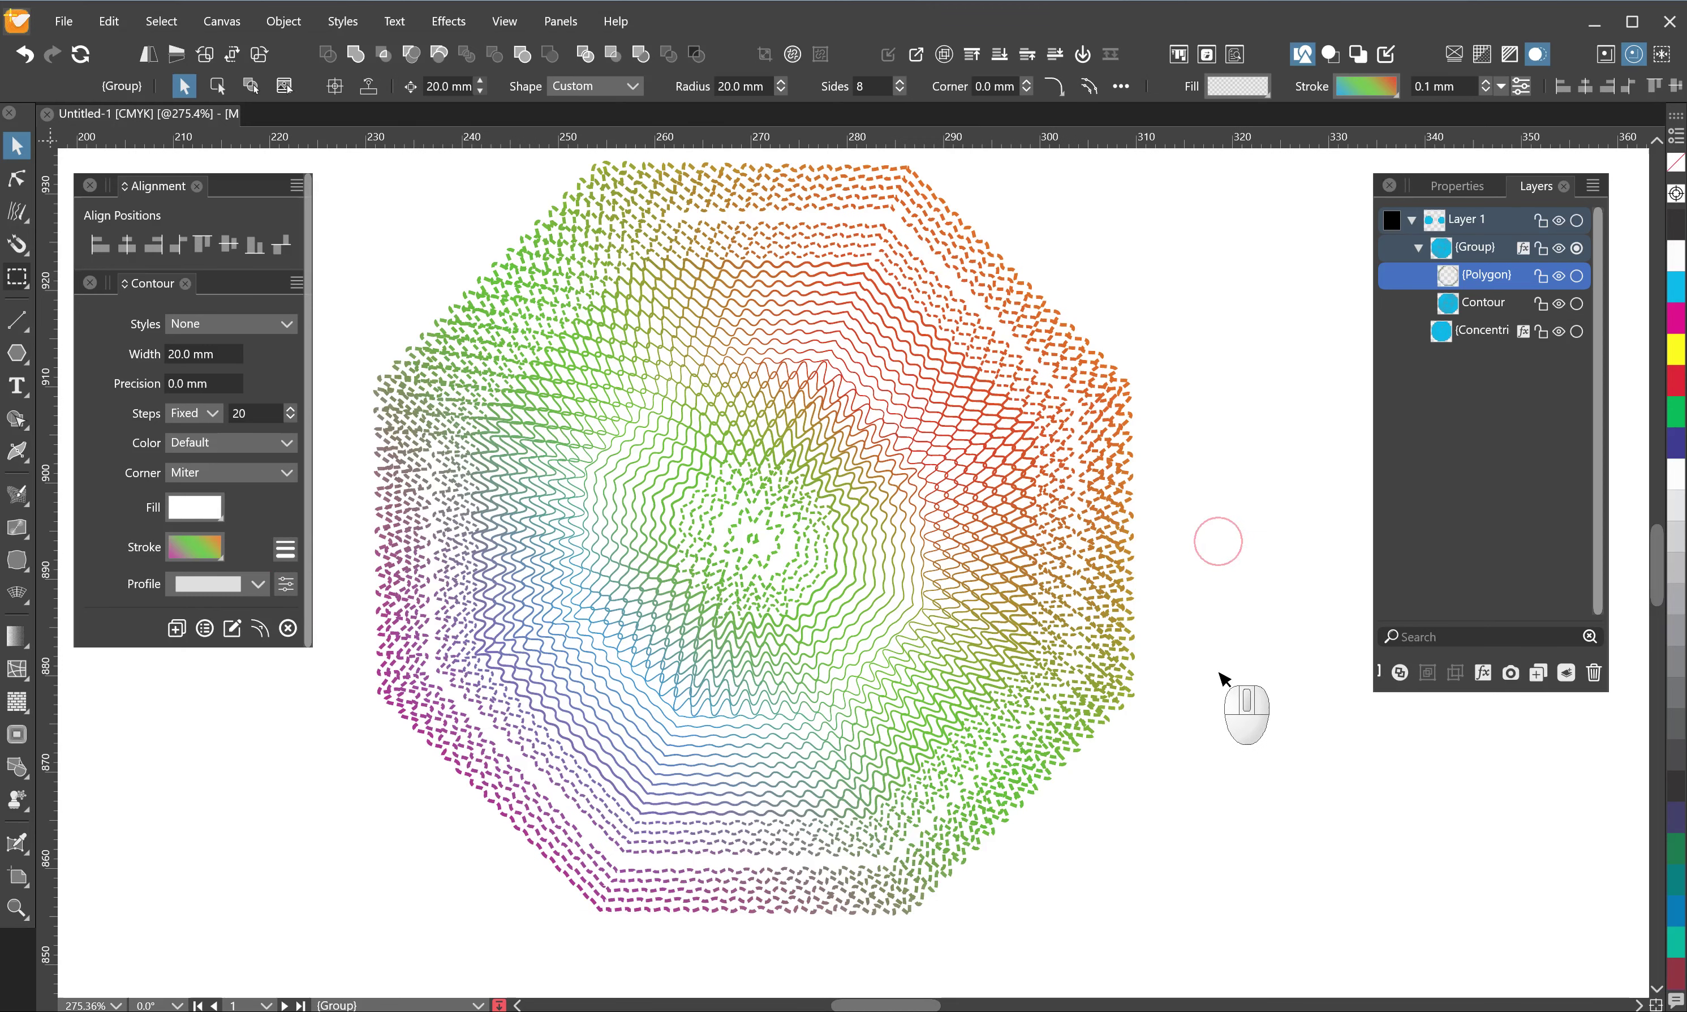